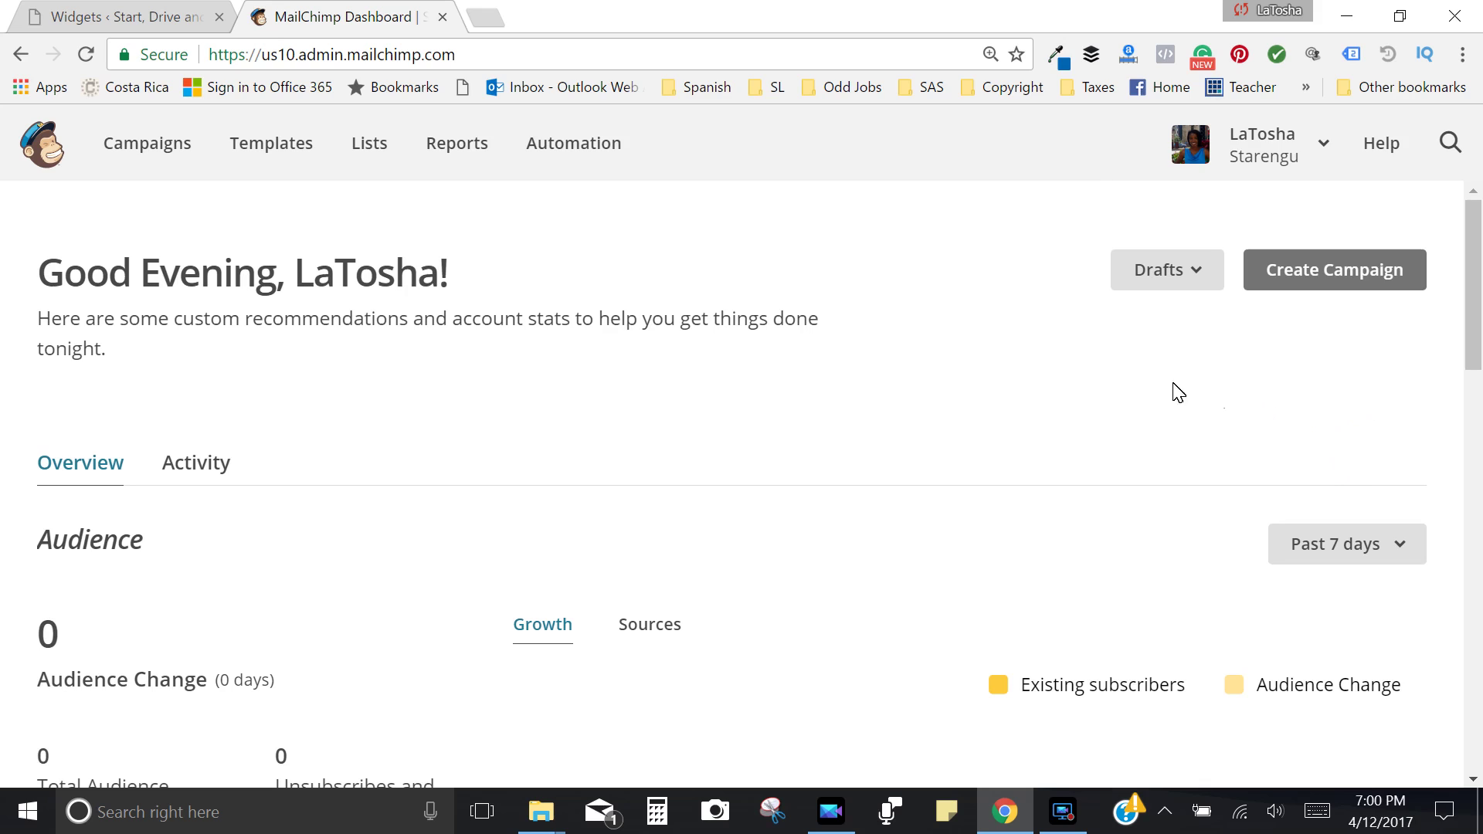
# Go from the dashboard to the Lists page via the top navigation.
pyautogui.click(393, 158)
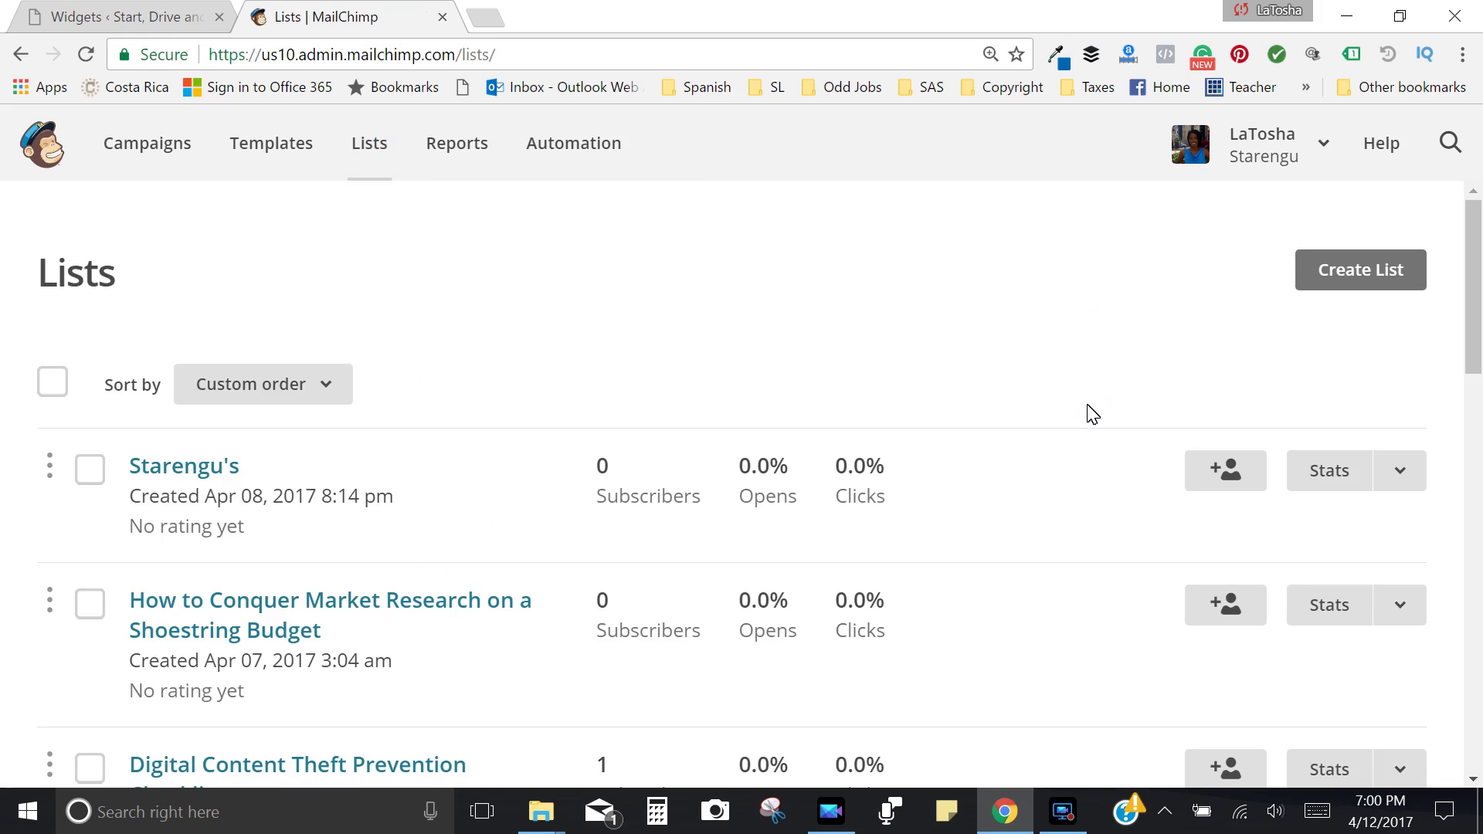
# Open the Create List form, check its list name, from email and from name fields, then return to Lists.
pyautogui.click(1373, 272)
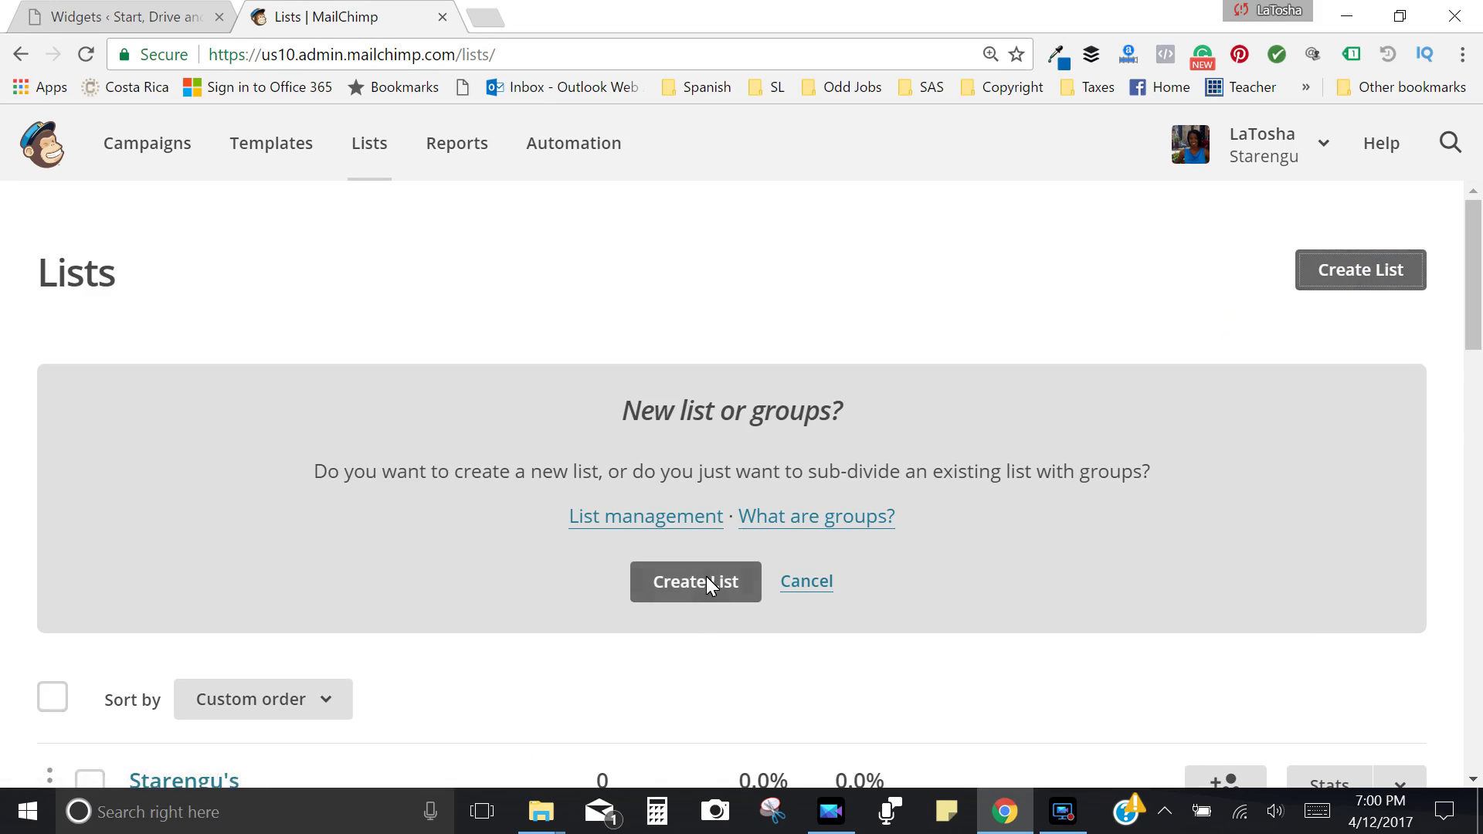
pyautogui.click(707, 581)
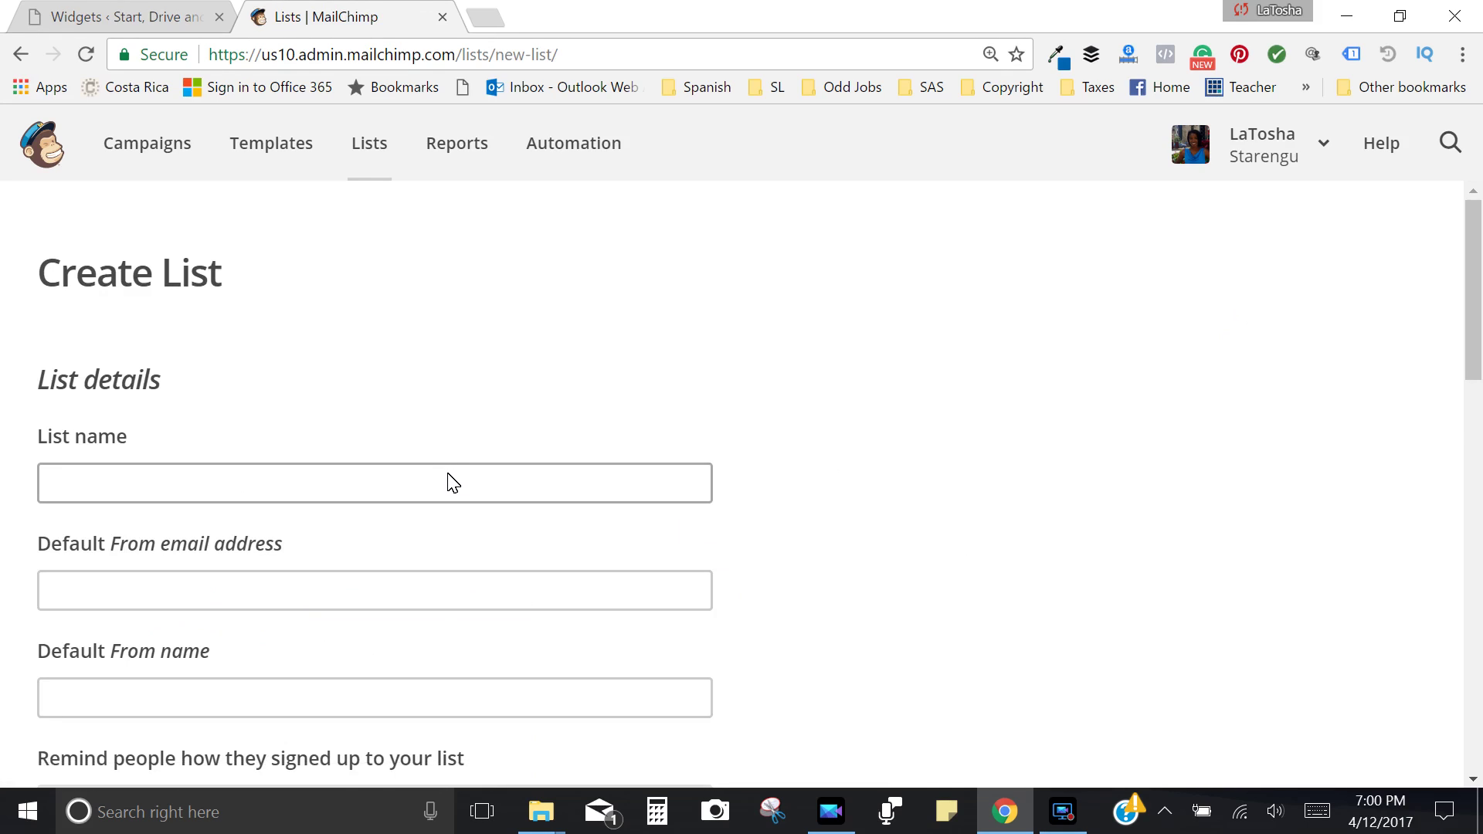
pyautogui.scroll(-1, 452, 483)
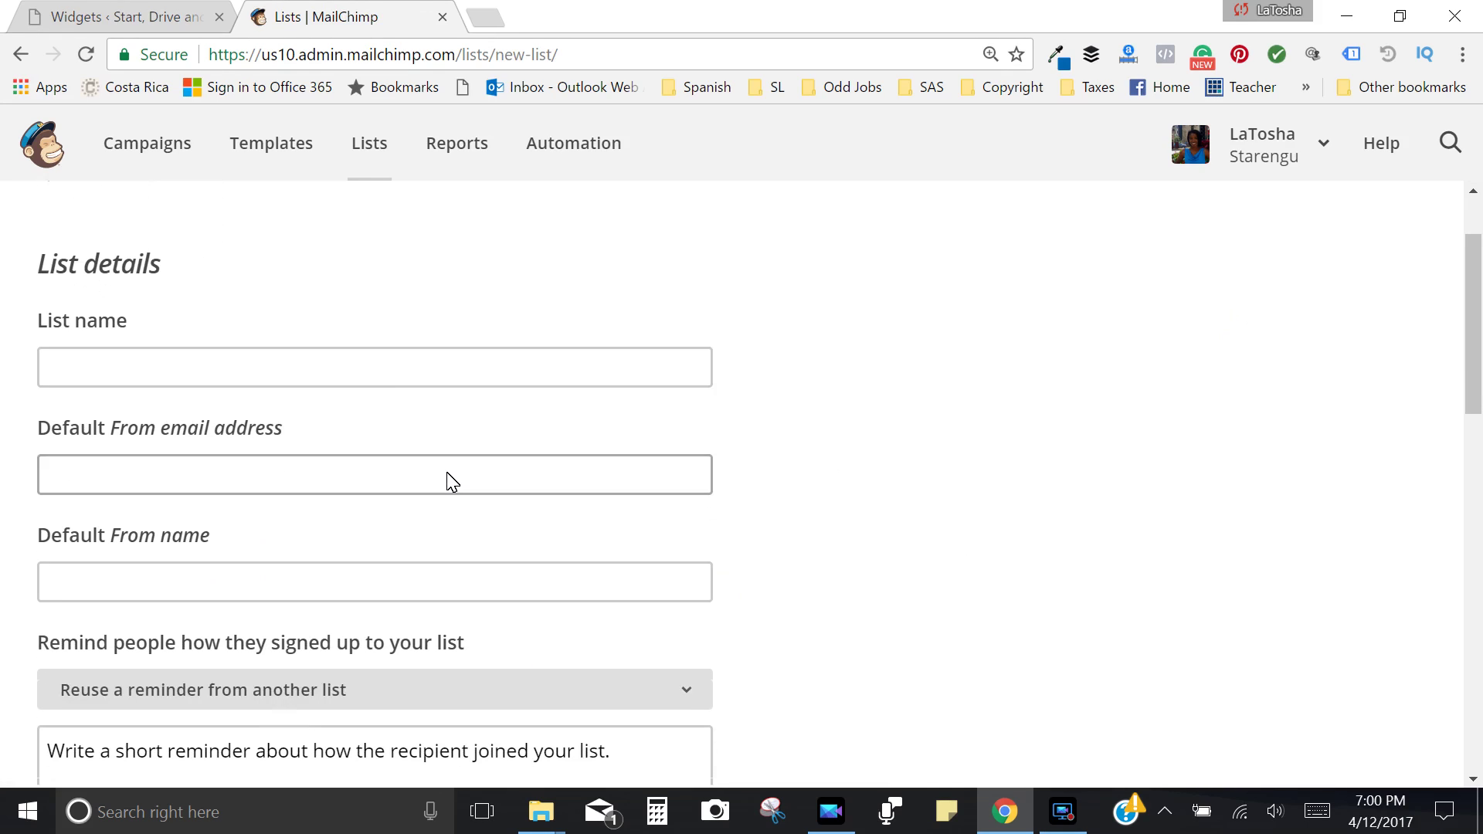
pyautogui.click(429, 373)
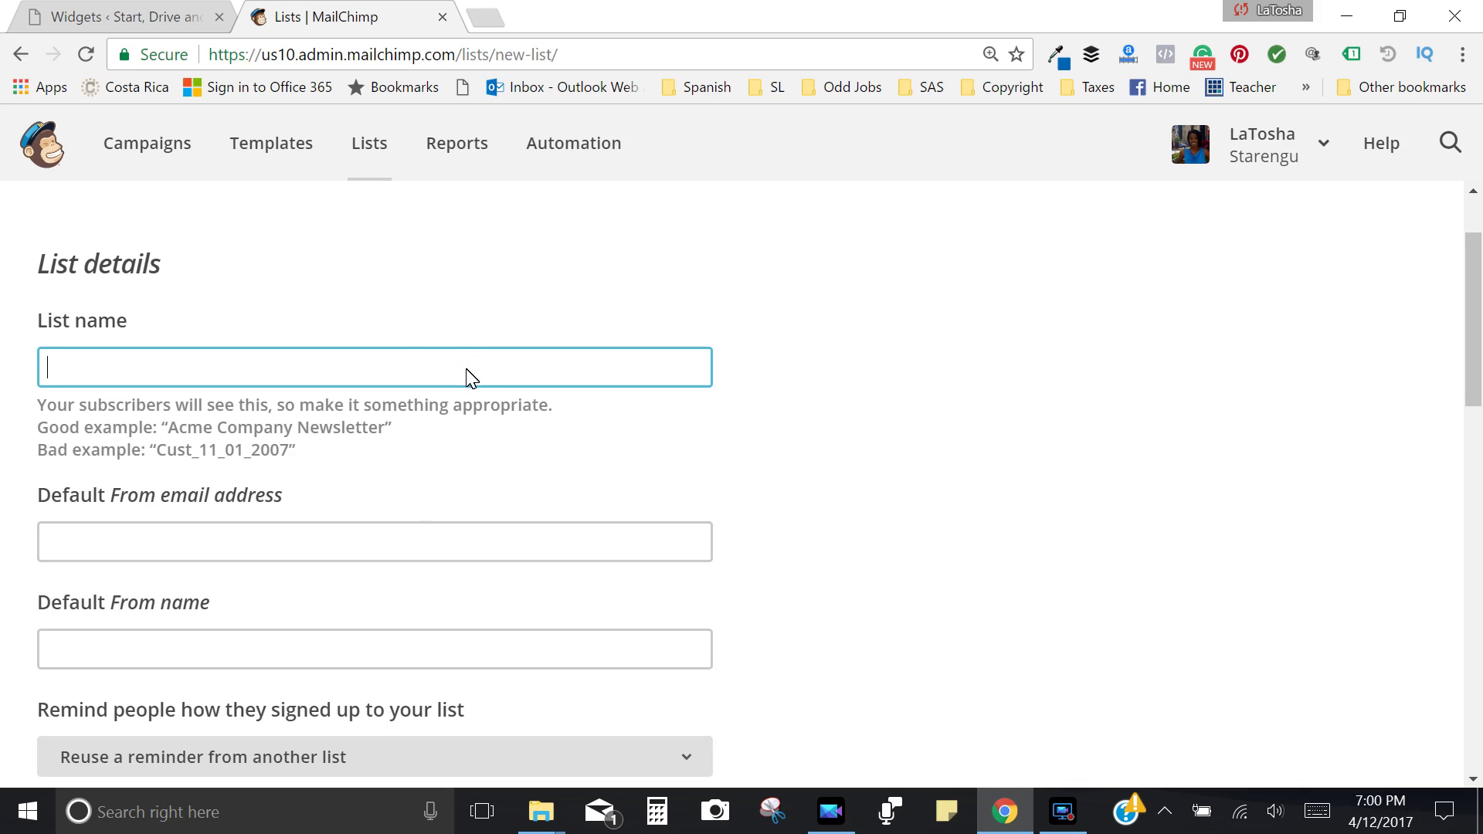
pyautogui.click(423, 538)
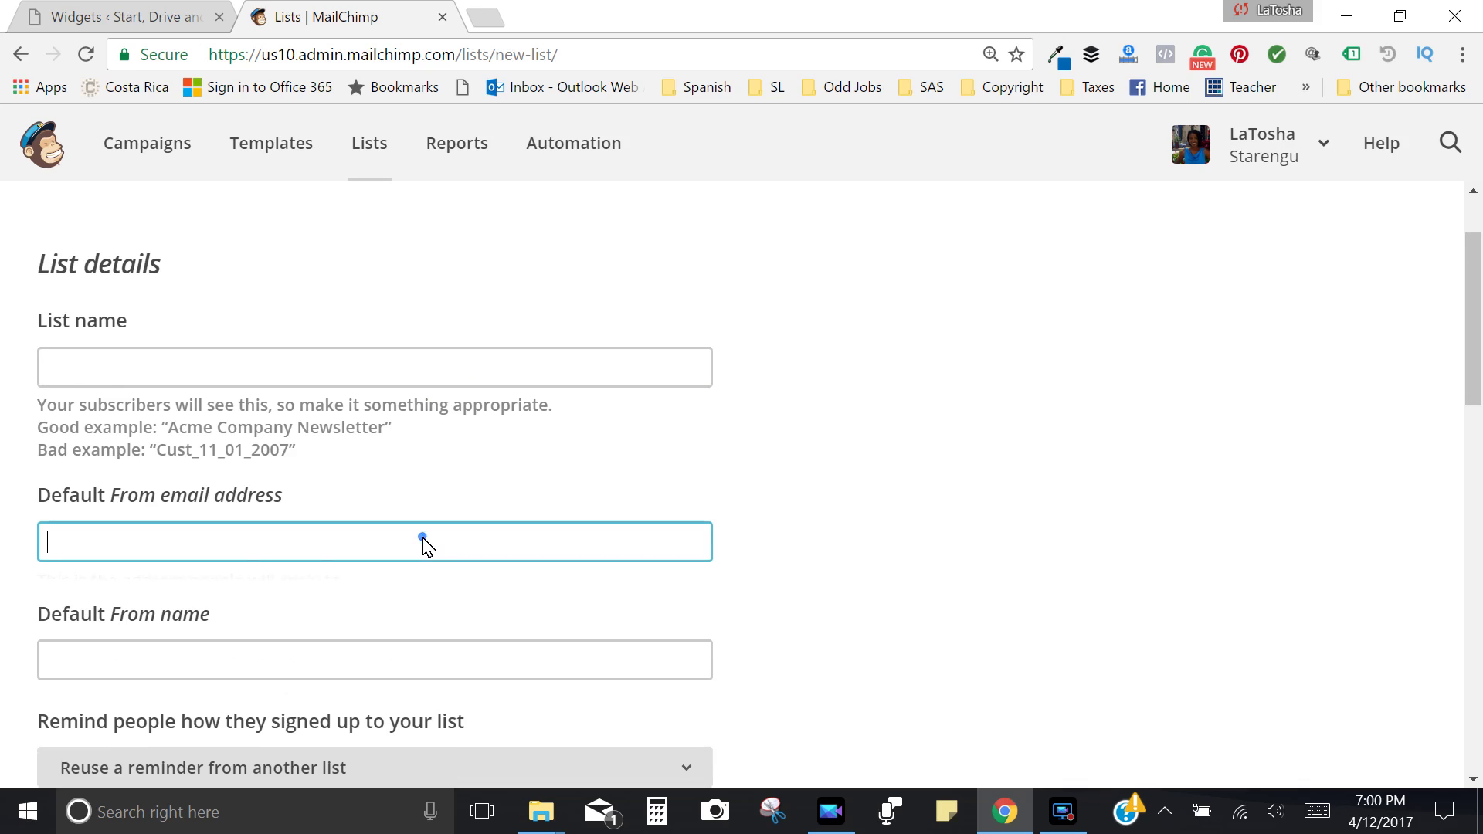
pyautogui.click(411, 378)
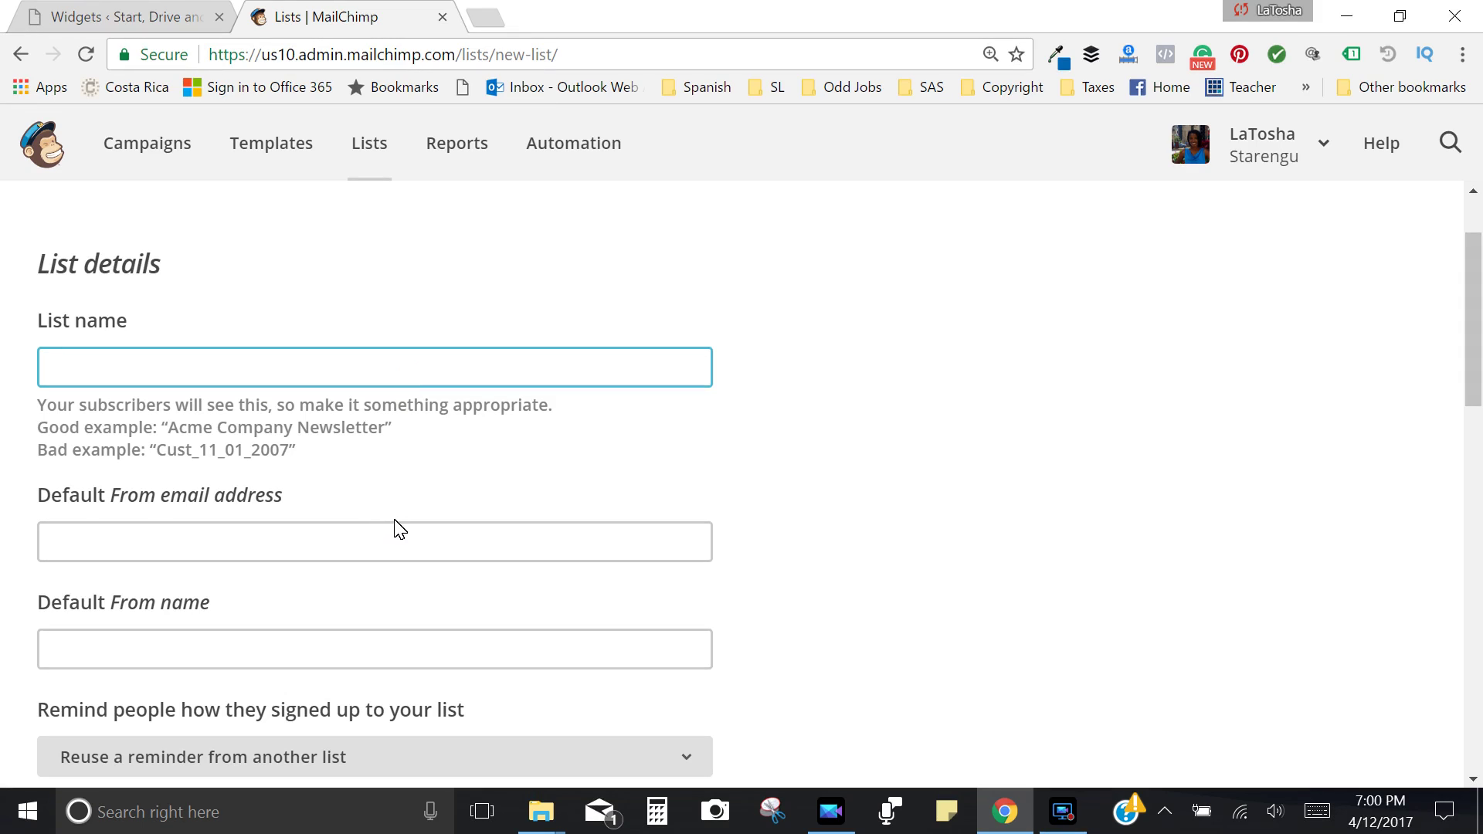
pyautogui.click(383, 656)
pyautogui.scroll(-2, 410, 729)
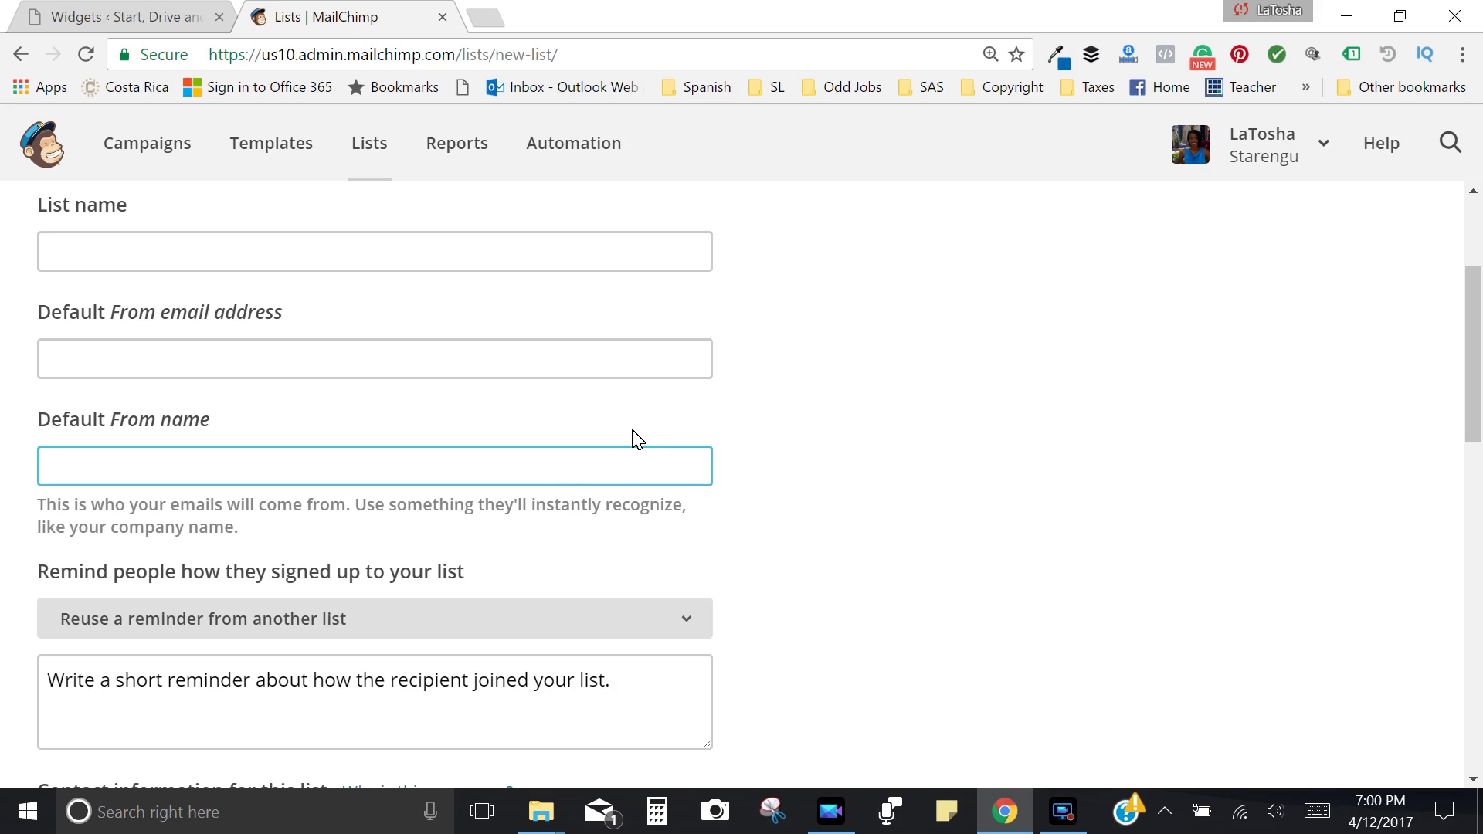
pyautogui.click(383, 153)
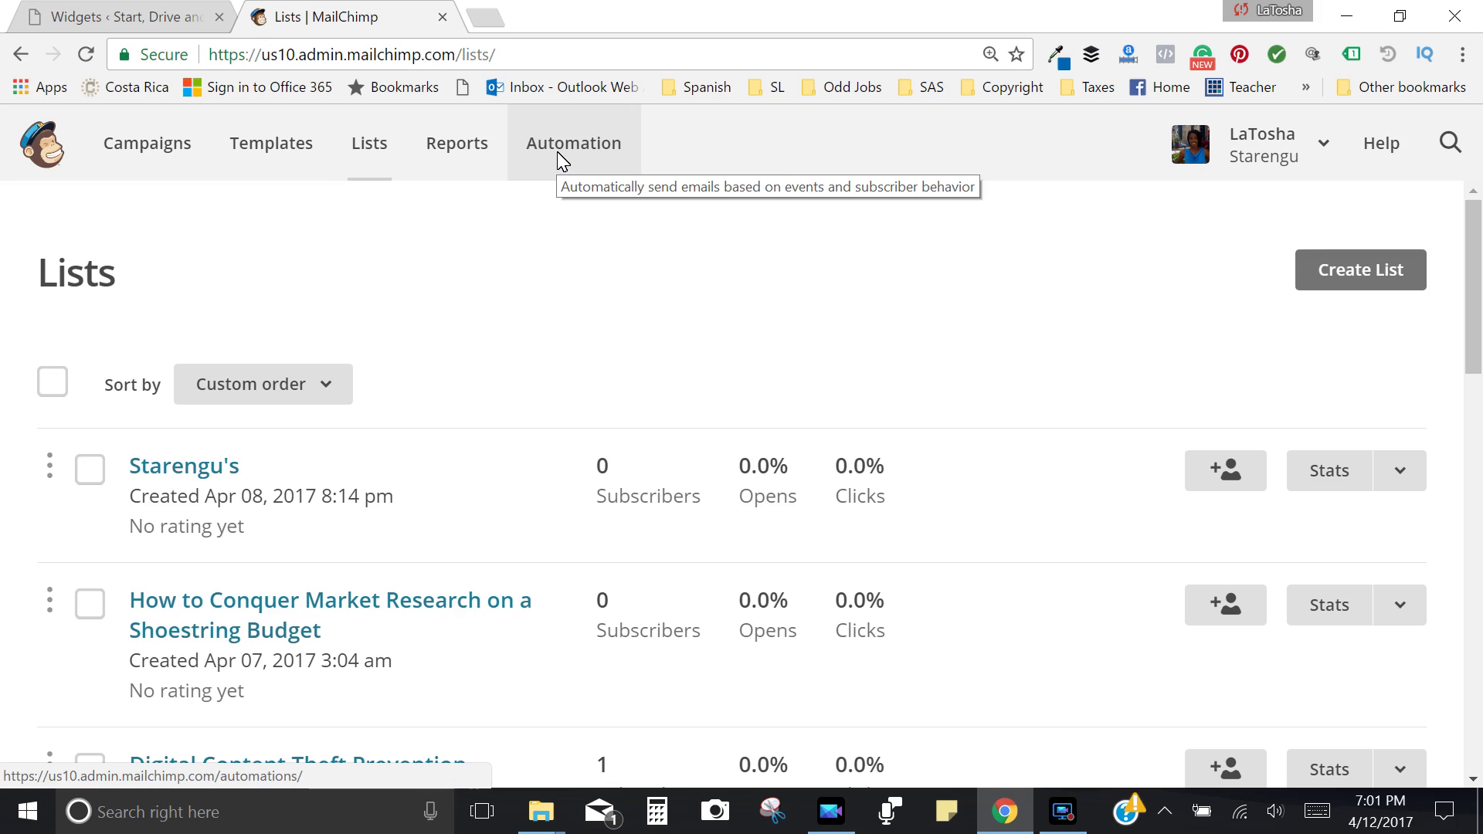
# Switch from the Lists page to the Automation section.
pyautogui.click(562, 161)
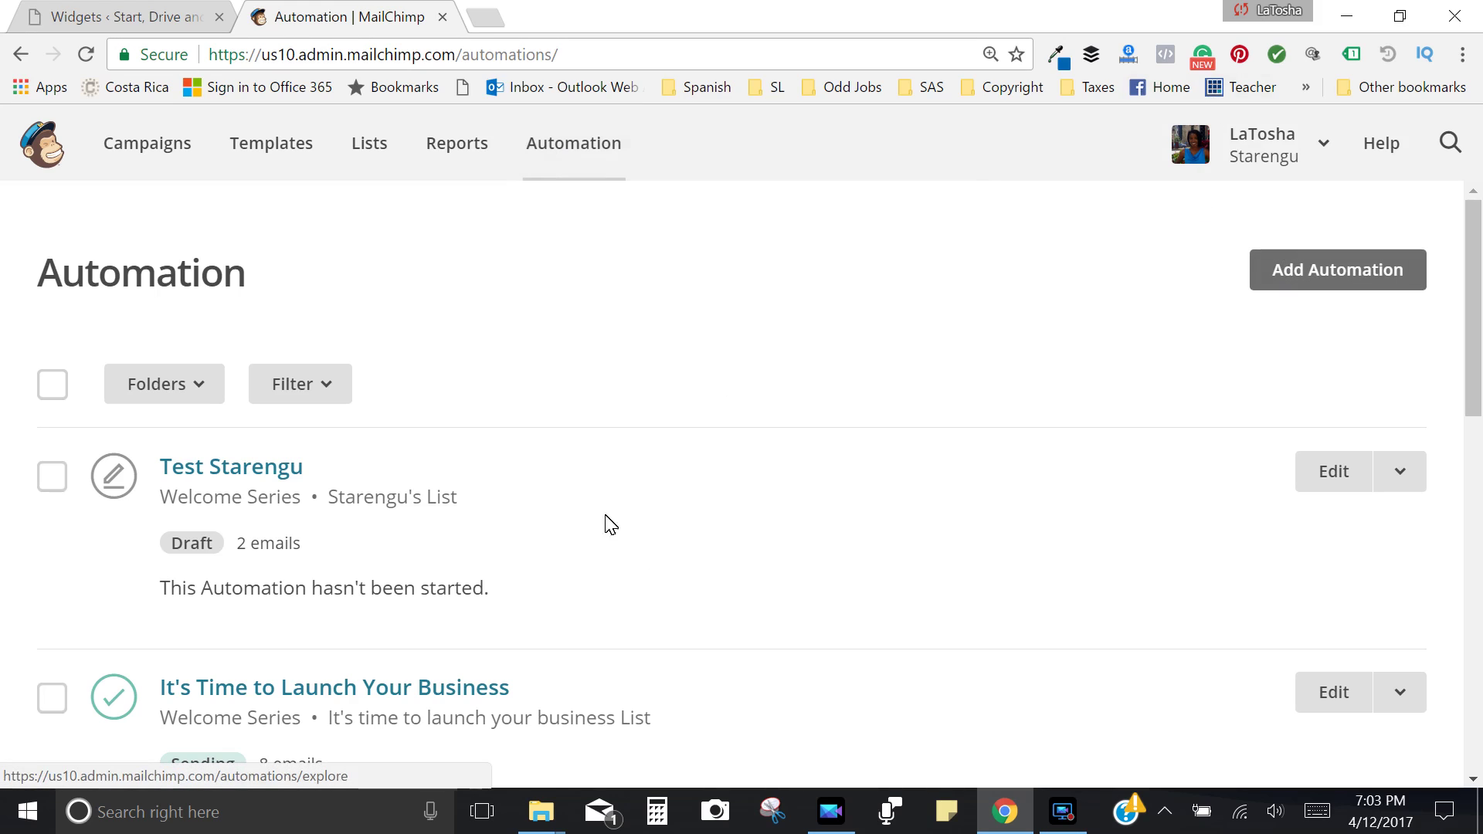
# Review the existing Test Starengu and launch-your-business automations, then start adding a new automation.
pyautogui.scroll(-2, 514, 556)
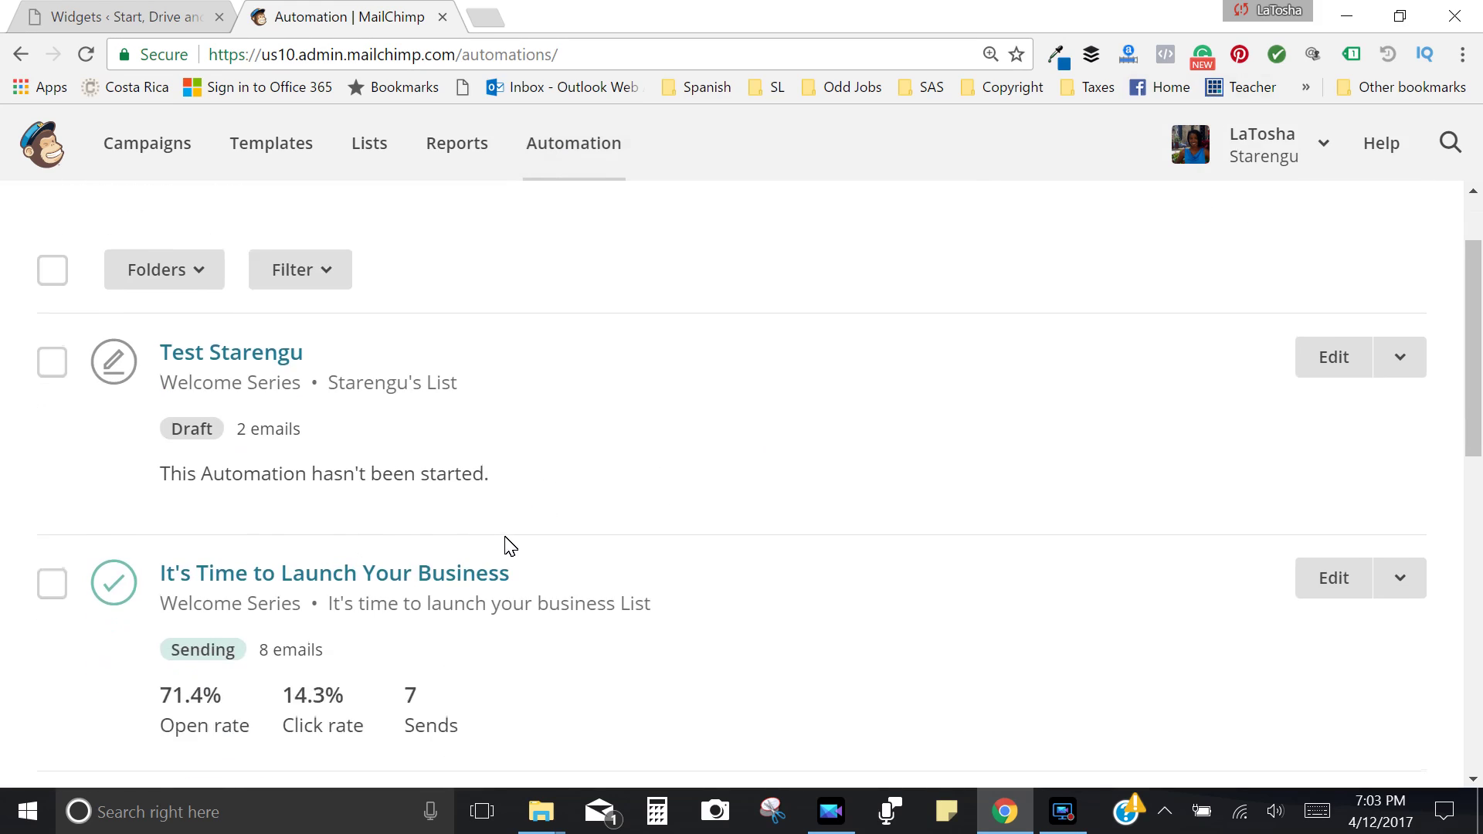
pyautogui.scroll(2, 506, 545)
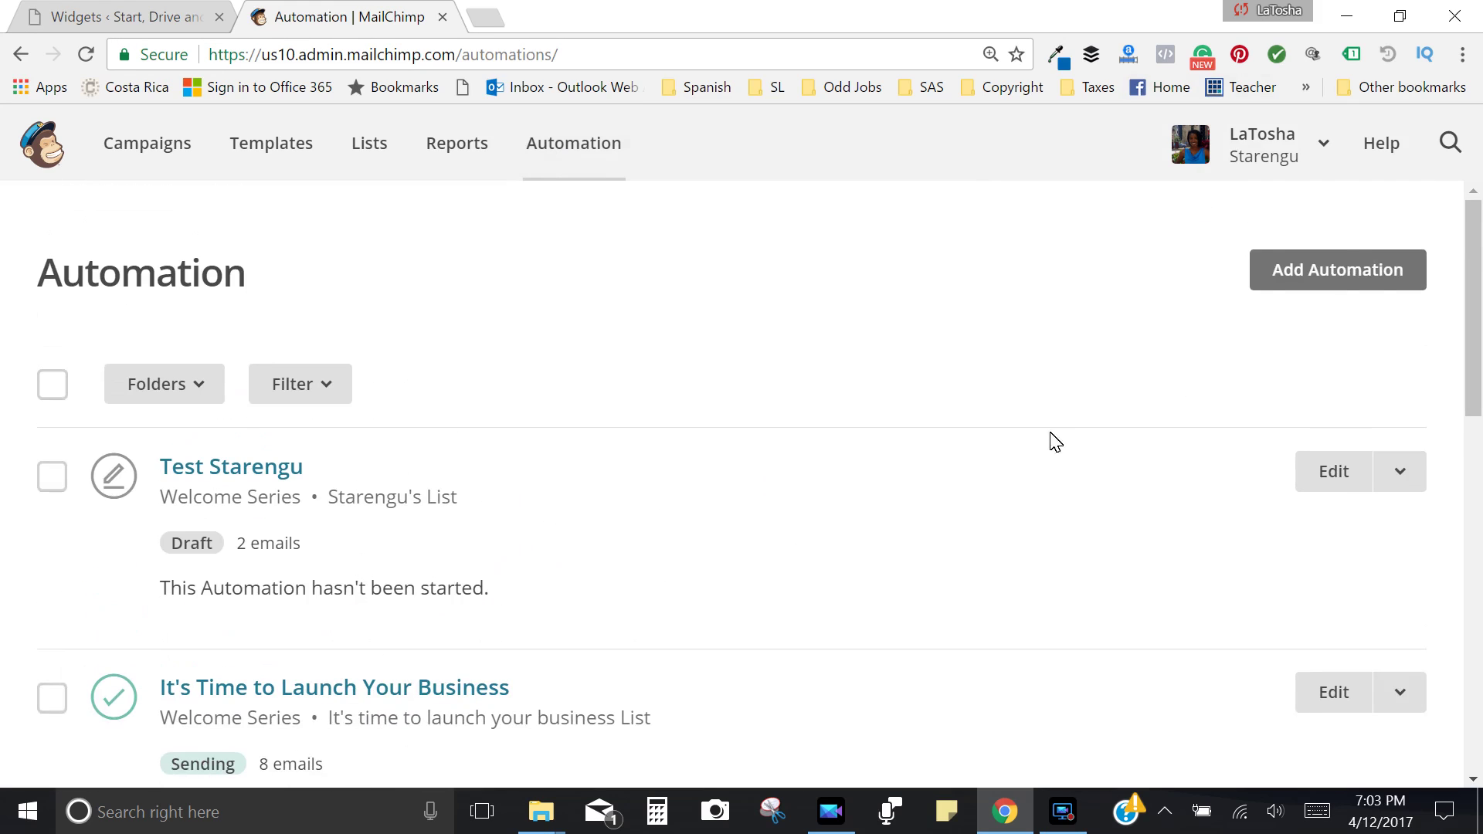
pyautogui.click(1316, 271)
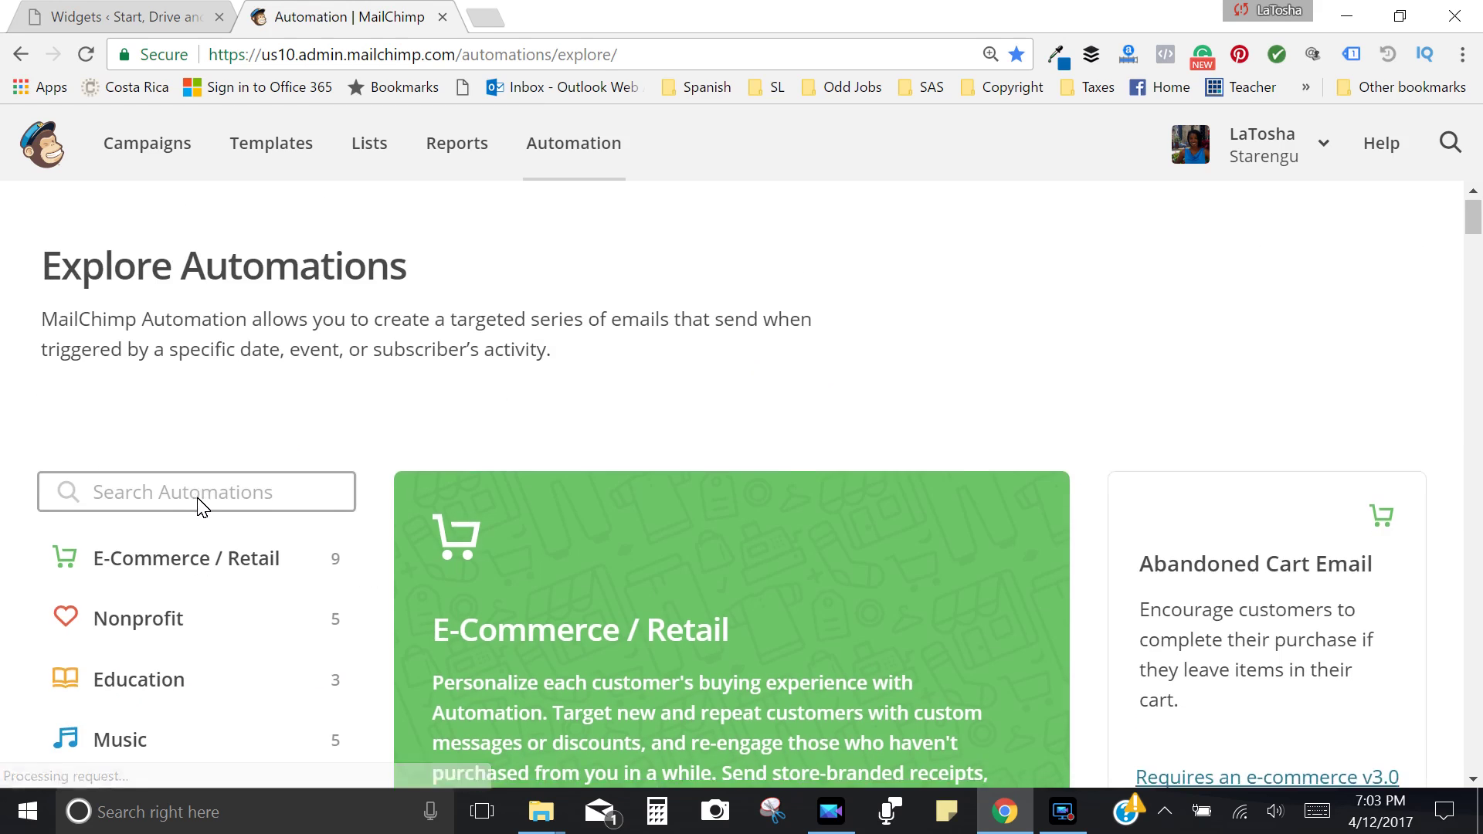
# Add the Welcome Series recipe from the List Activity category.
pyautogui.scroll(-3, 199, 506)
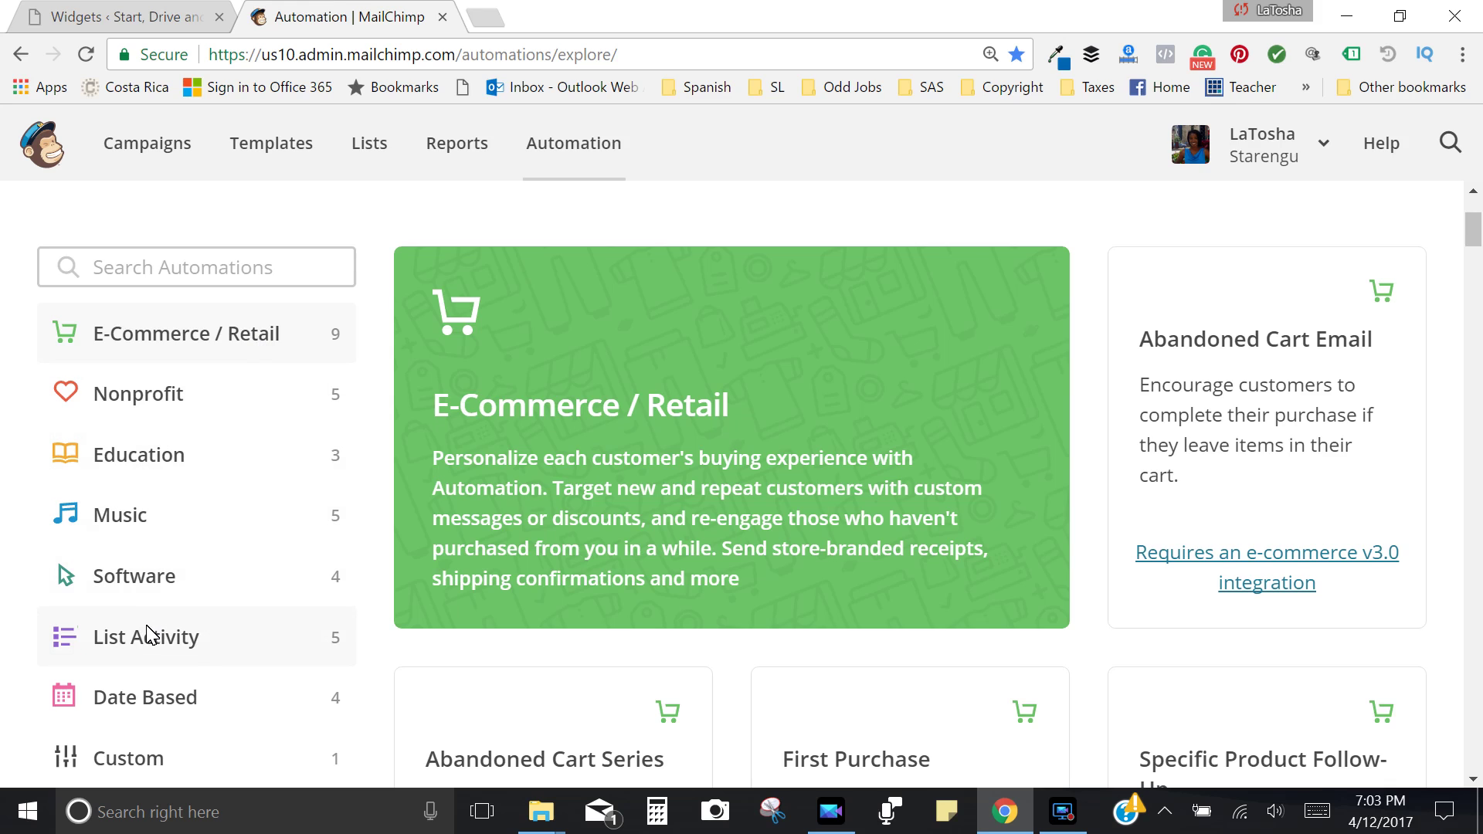
pyautogui.scroll(-3, 205, 740)
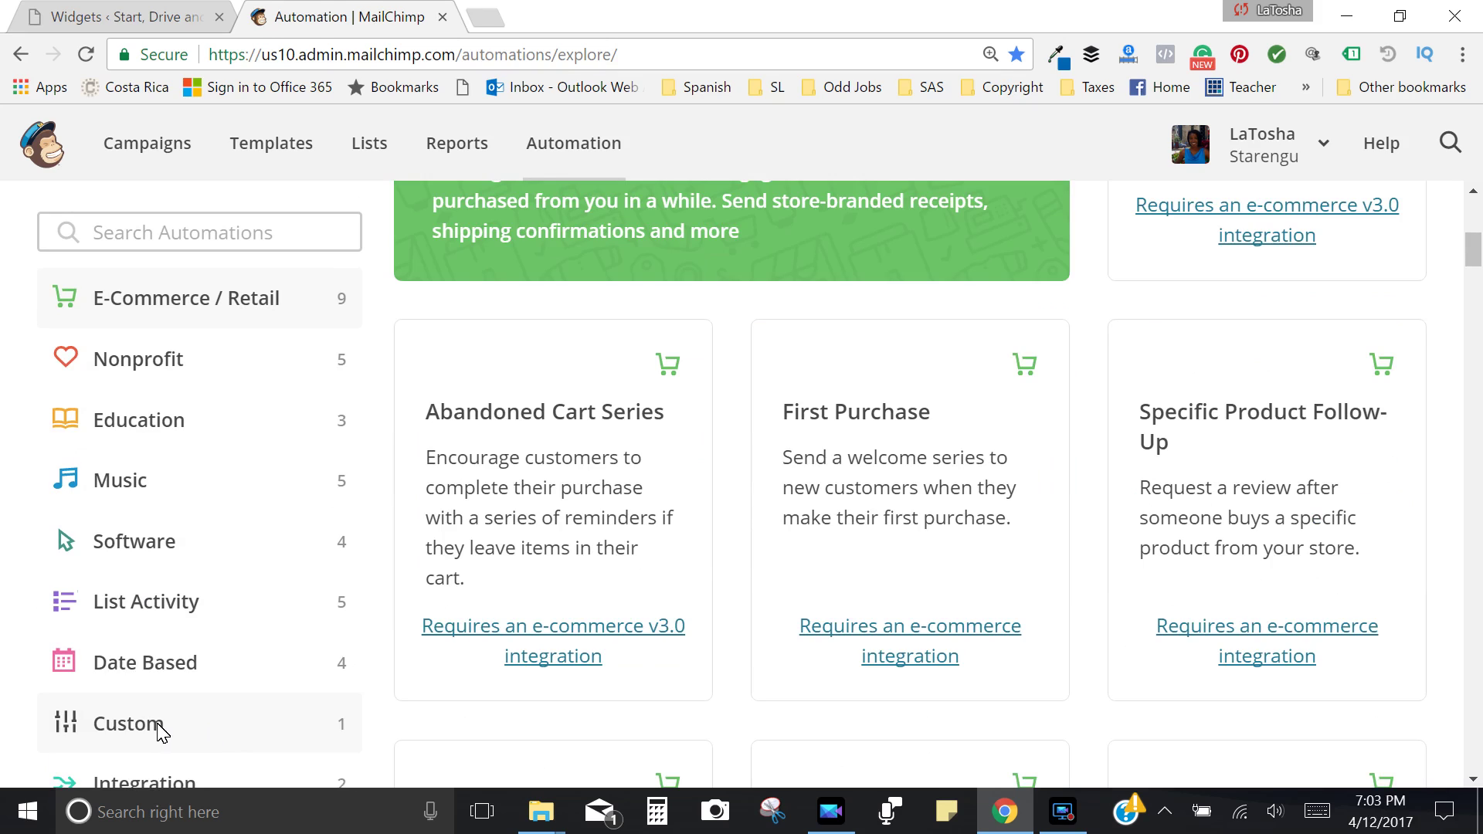
pyautogui.click(168, 605)
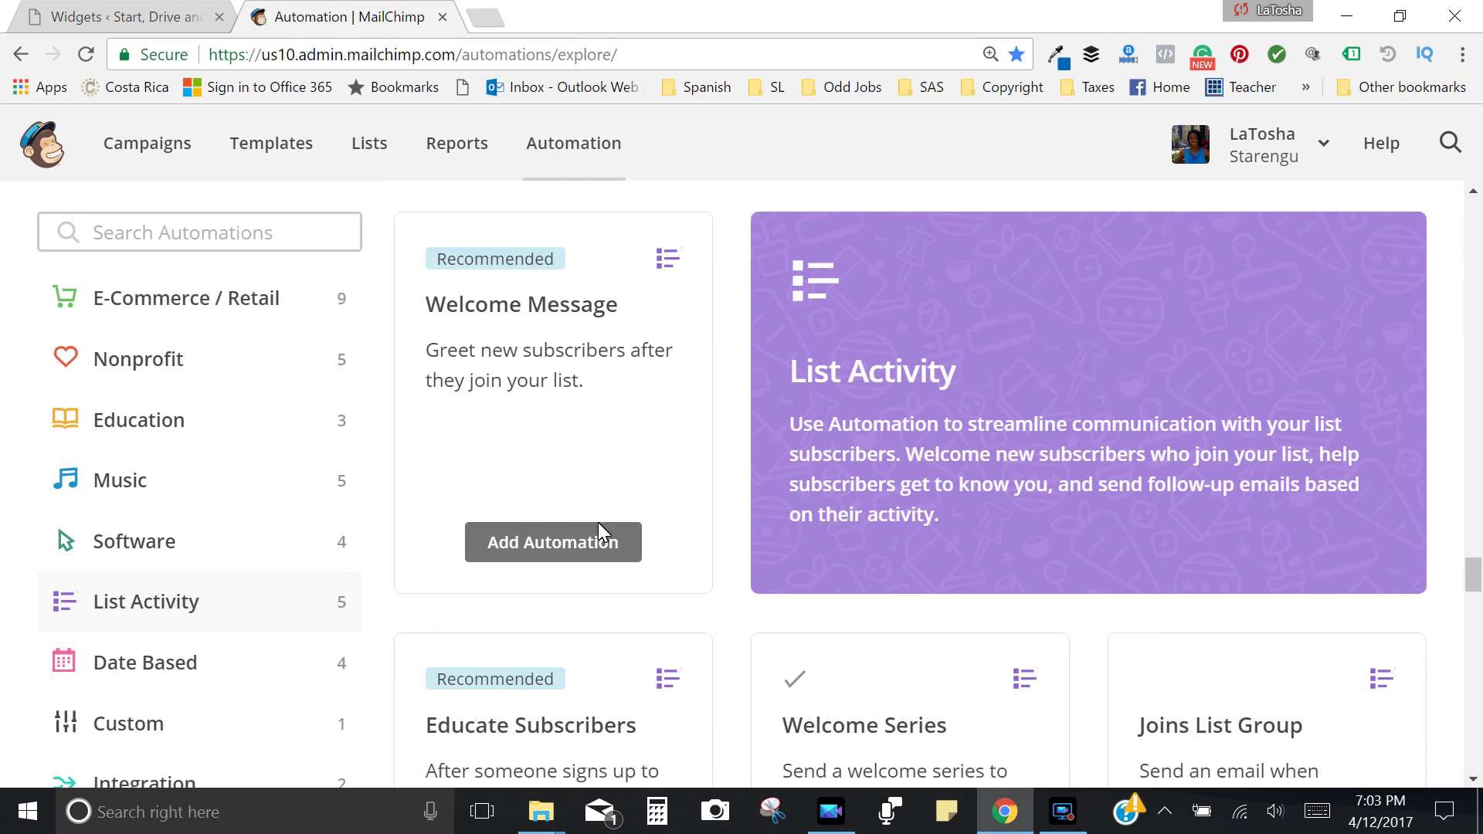
pyautogui.scroll(-3, 940, 636)
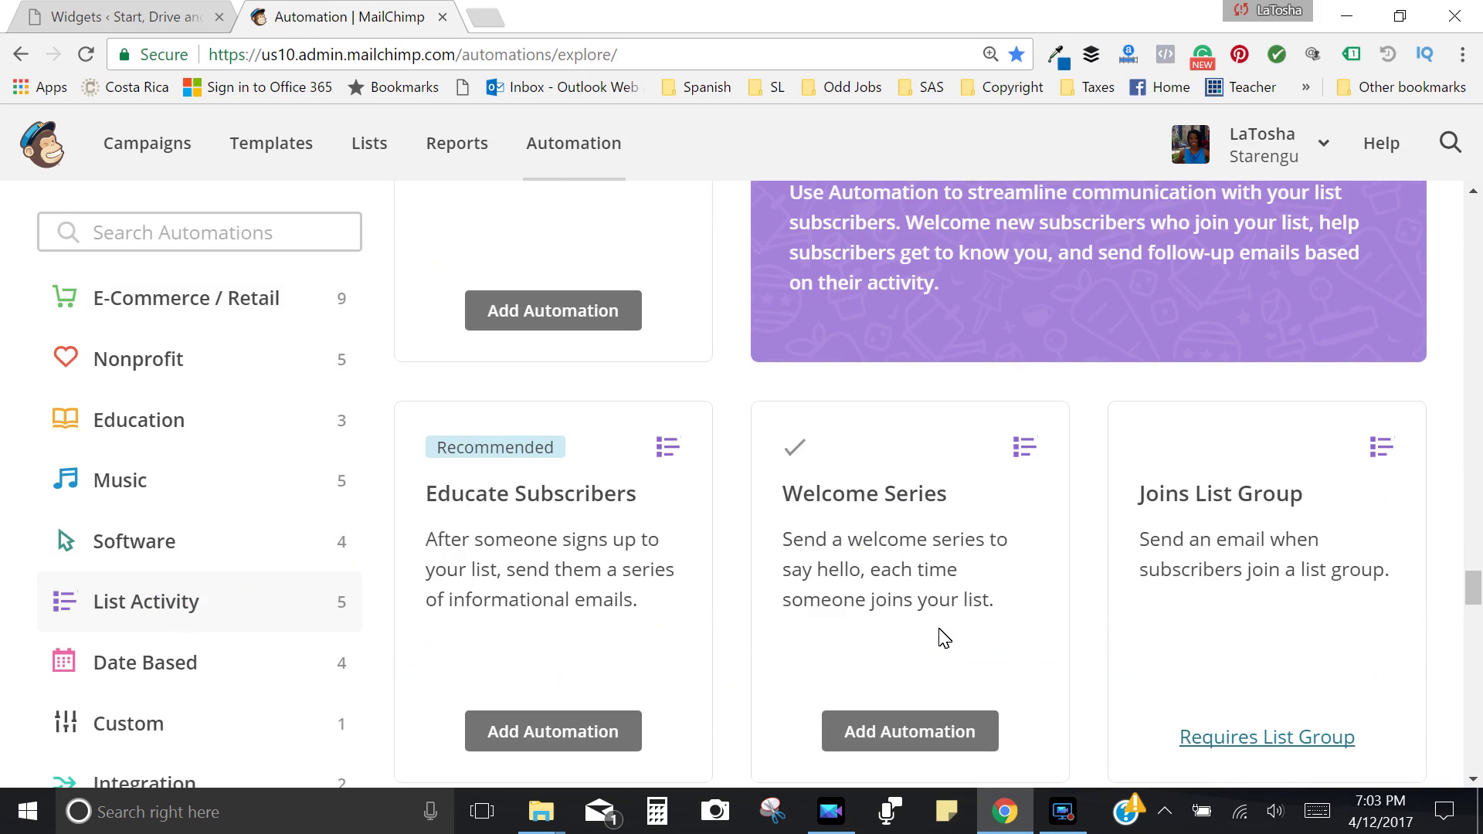
pyautogui.click(878, 733)
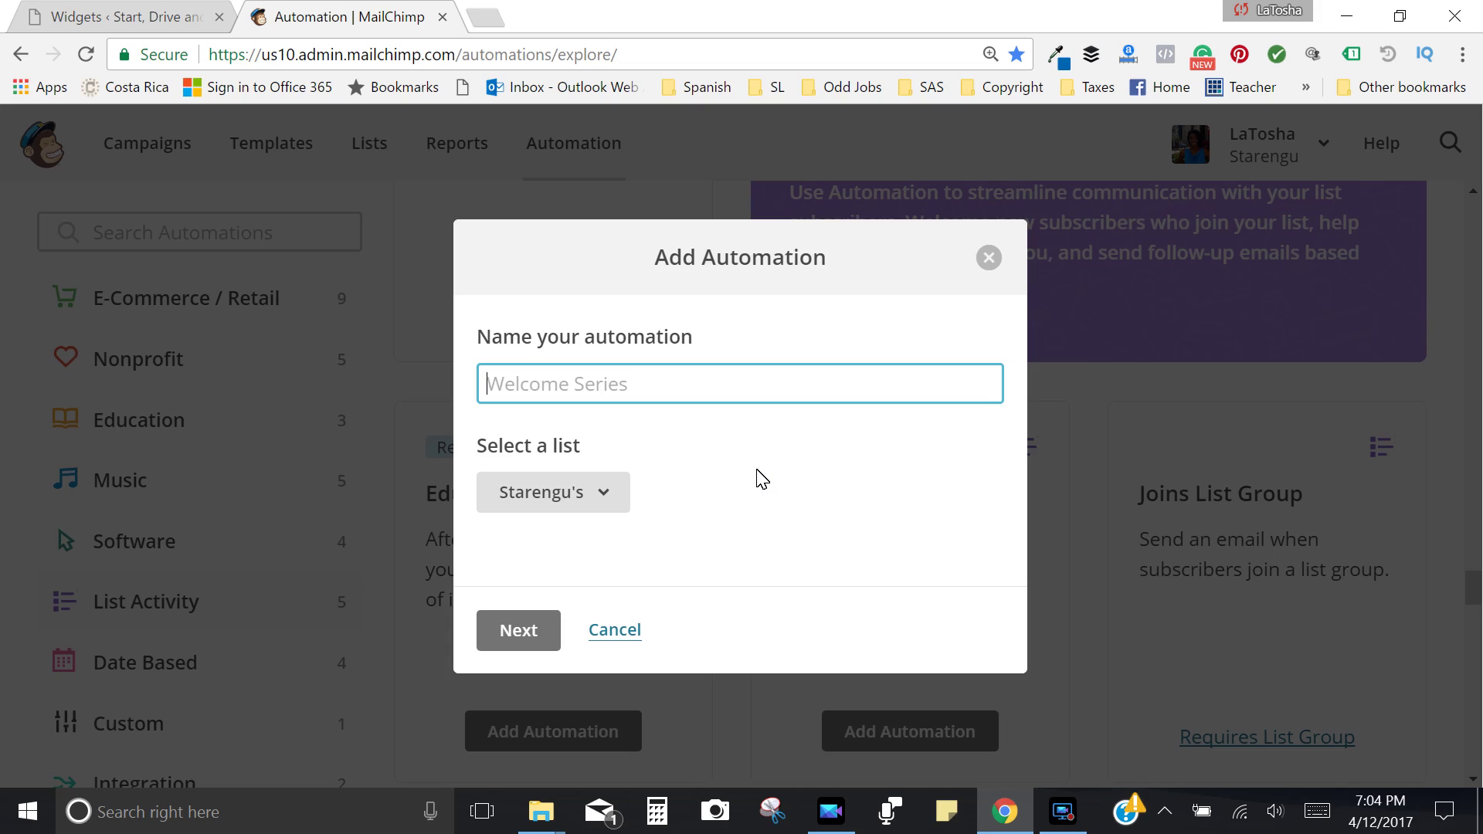
# Name the automation 'Welcome!' and create it.
pyautogui.write('Weclome')
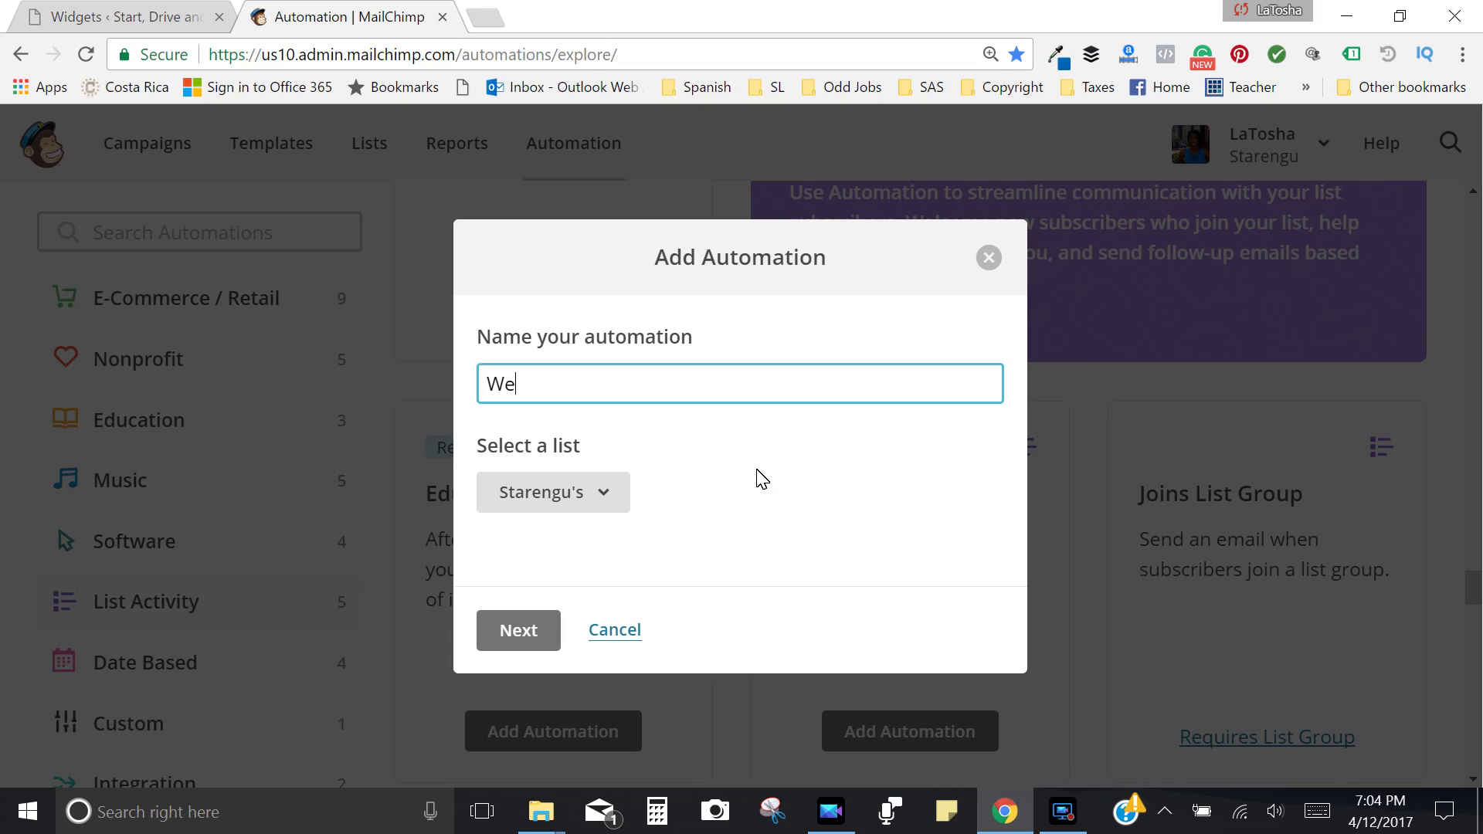
pyautogui.press('BackSpace')
pyautogui.press('BackSpace')
pyautogui.press('BackSpace')
pyautogui.press('BackSpace')
pyautogui.press('BackSpace')
pyautogui.write('leome Series')
pyautogui.press('BackSpace')
pyautogui.press('BackSpace')
pyautogui.press('BackSpace')
pyautogui.press('BackSpace')
pyautogui.press('BackSpace')
pyautogui.press('BackSpace')
pyautogui.press('BackSpace')
pyautogui.press('BackSpace')
pyautogui.write('!')
pyautogui.click(522, 630)
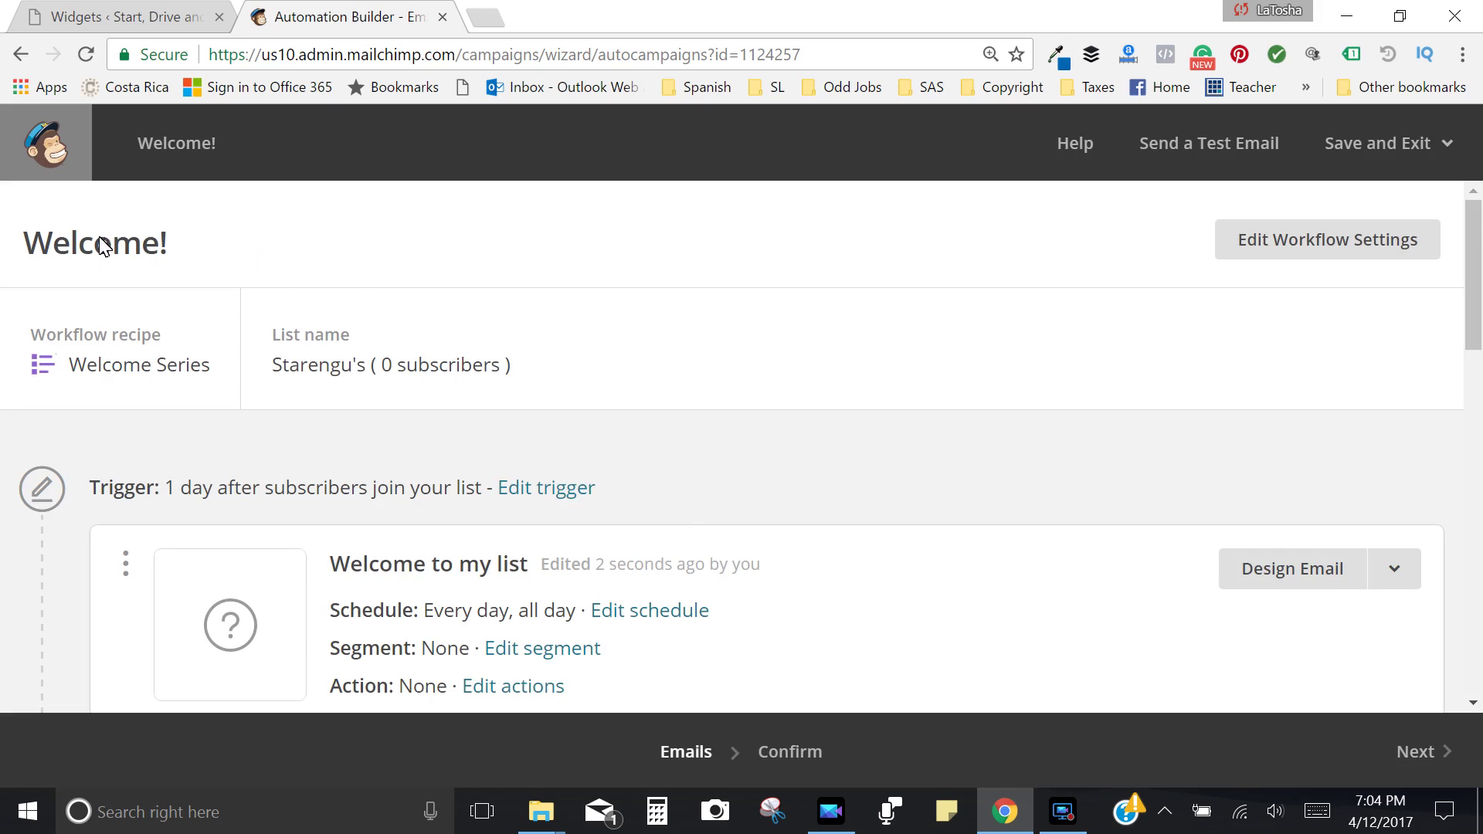
# Review the Welcome! builder and open the first email's trigger settings.
pyautogui.scroll(-2, 353, 444)
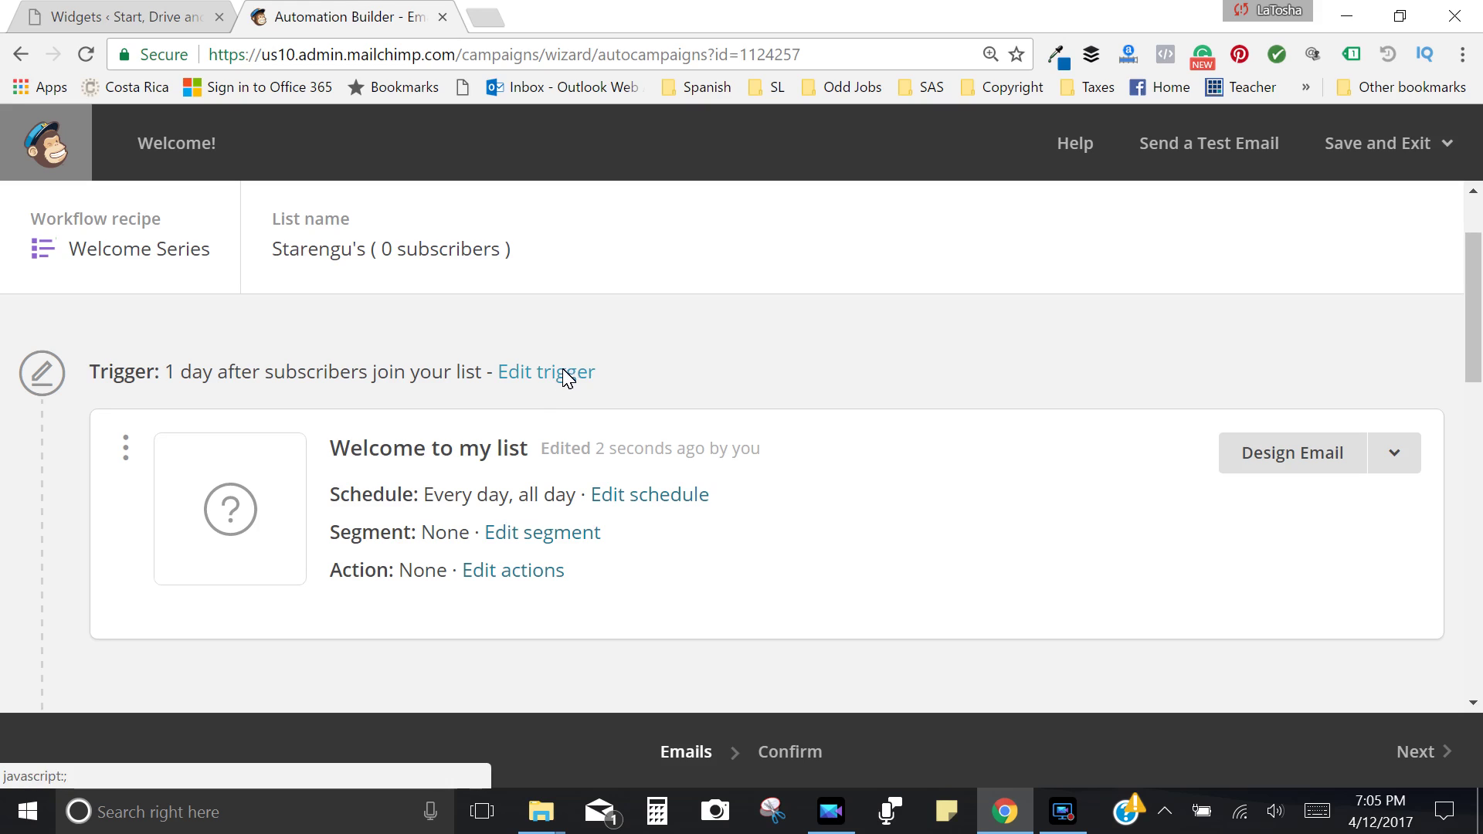
pyautogui.click(563, 373)
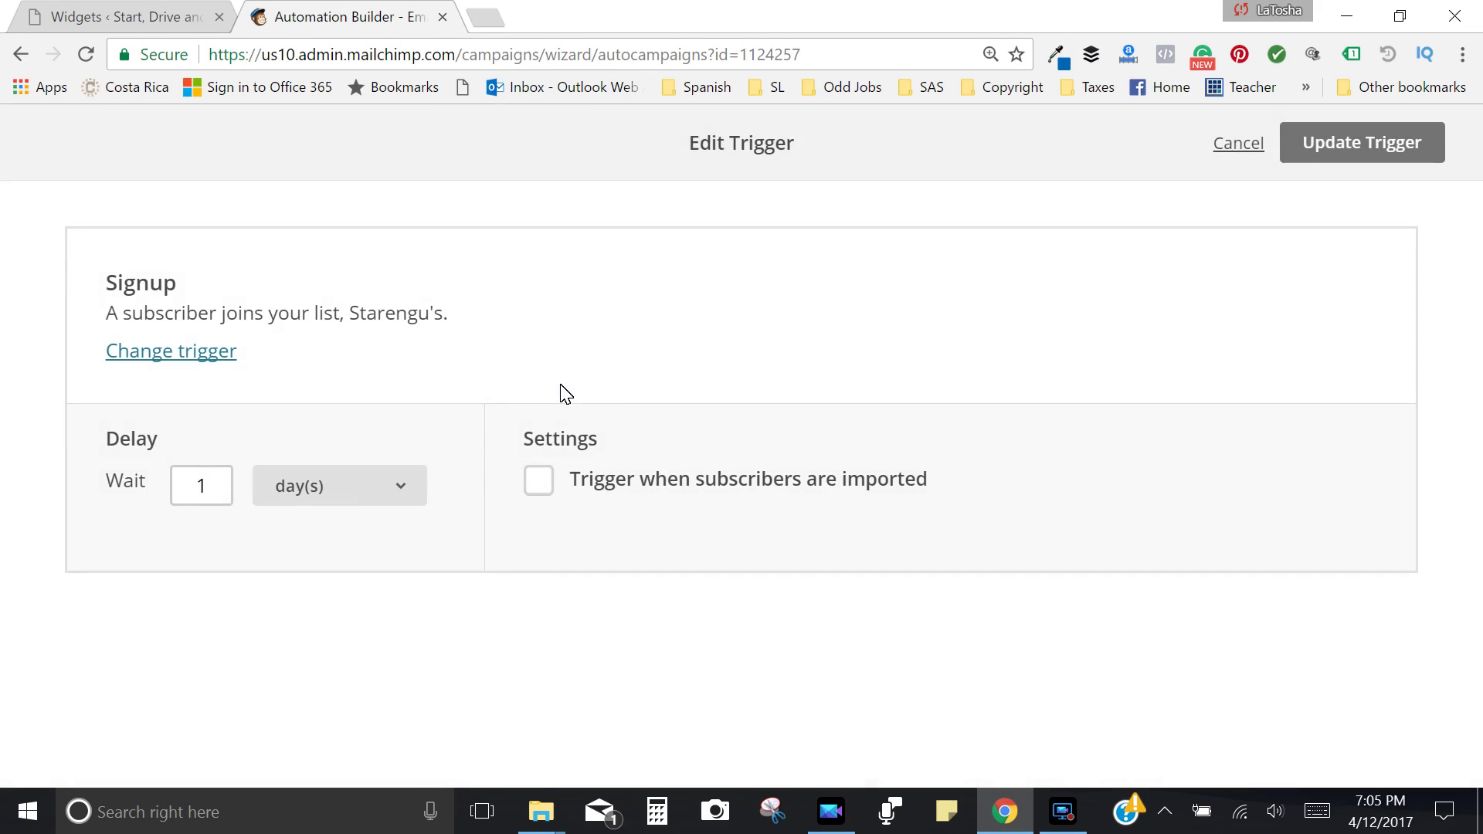
# Set the first email's delay to immediately, include imported subscribers, and update the trigger.
pyautogui.click(381, 489)
pyautogui.click(365, 520)
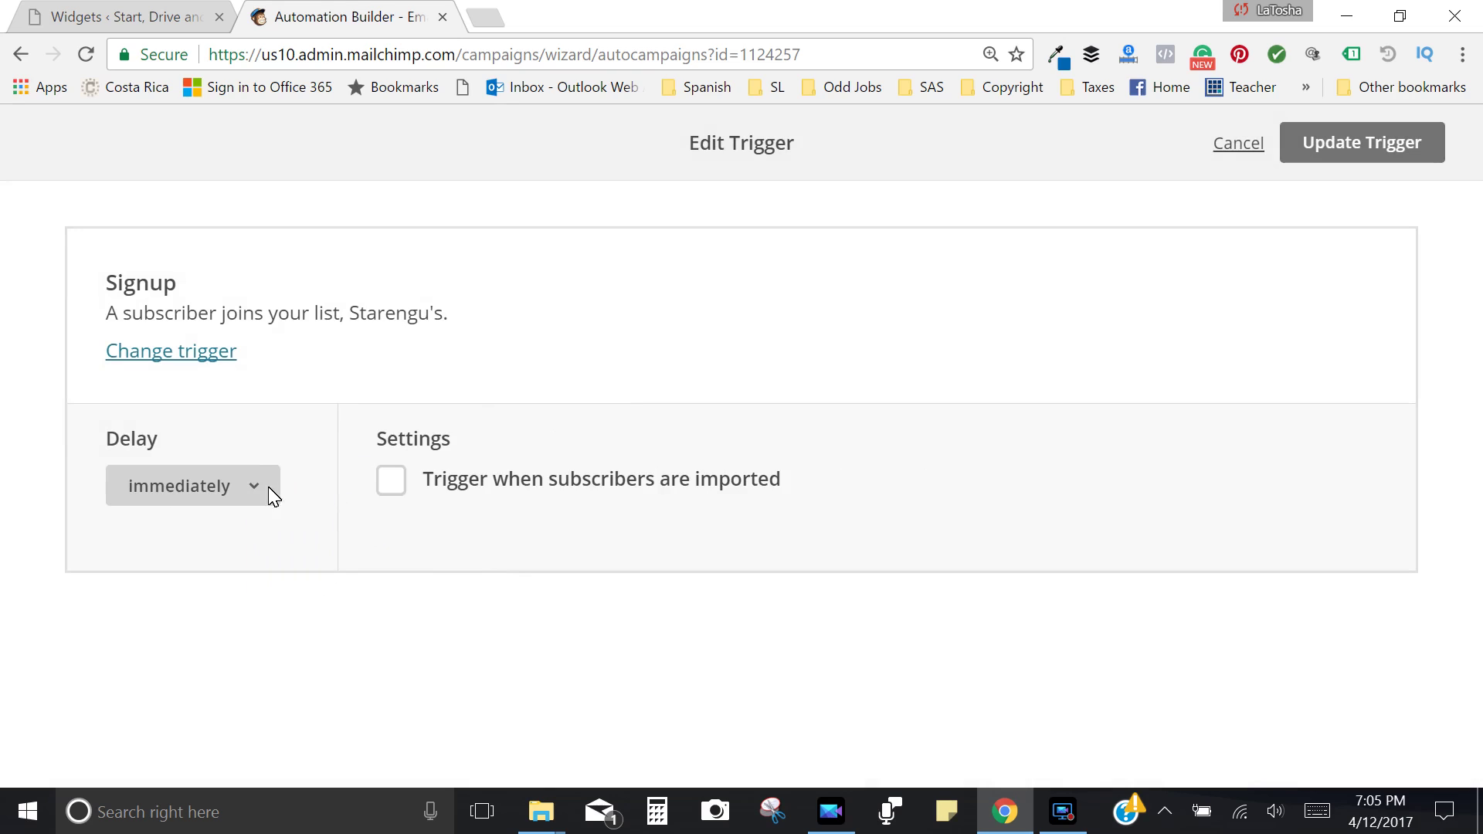
pyautogui.click(400, 495)
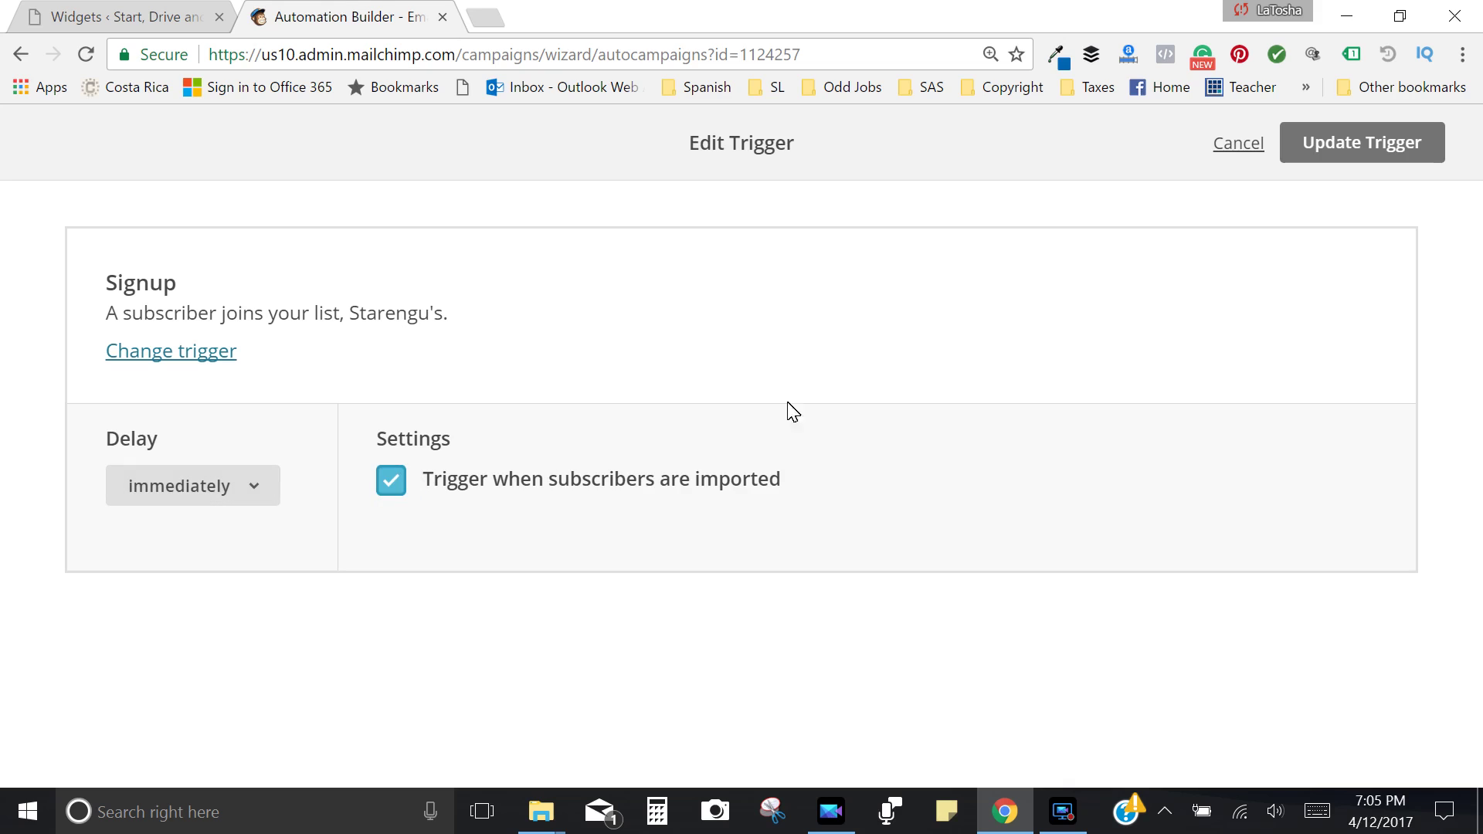
pyautogui.click(1359, 146)
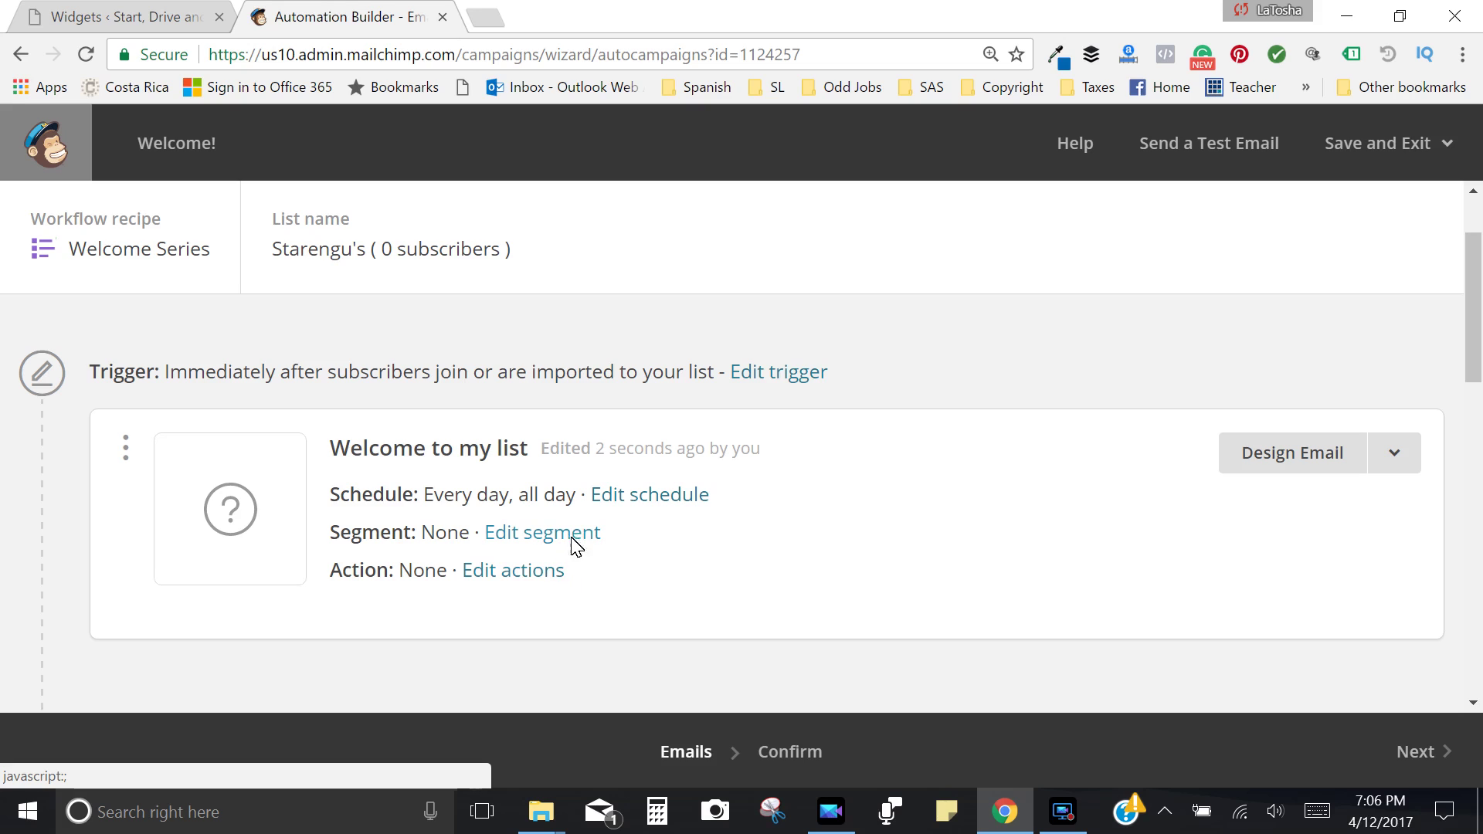
# Open the setup for the 'Welcome to my list' email.
pyautogui.click(1280, 456)
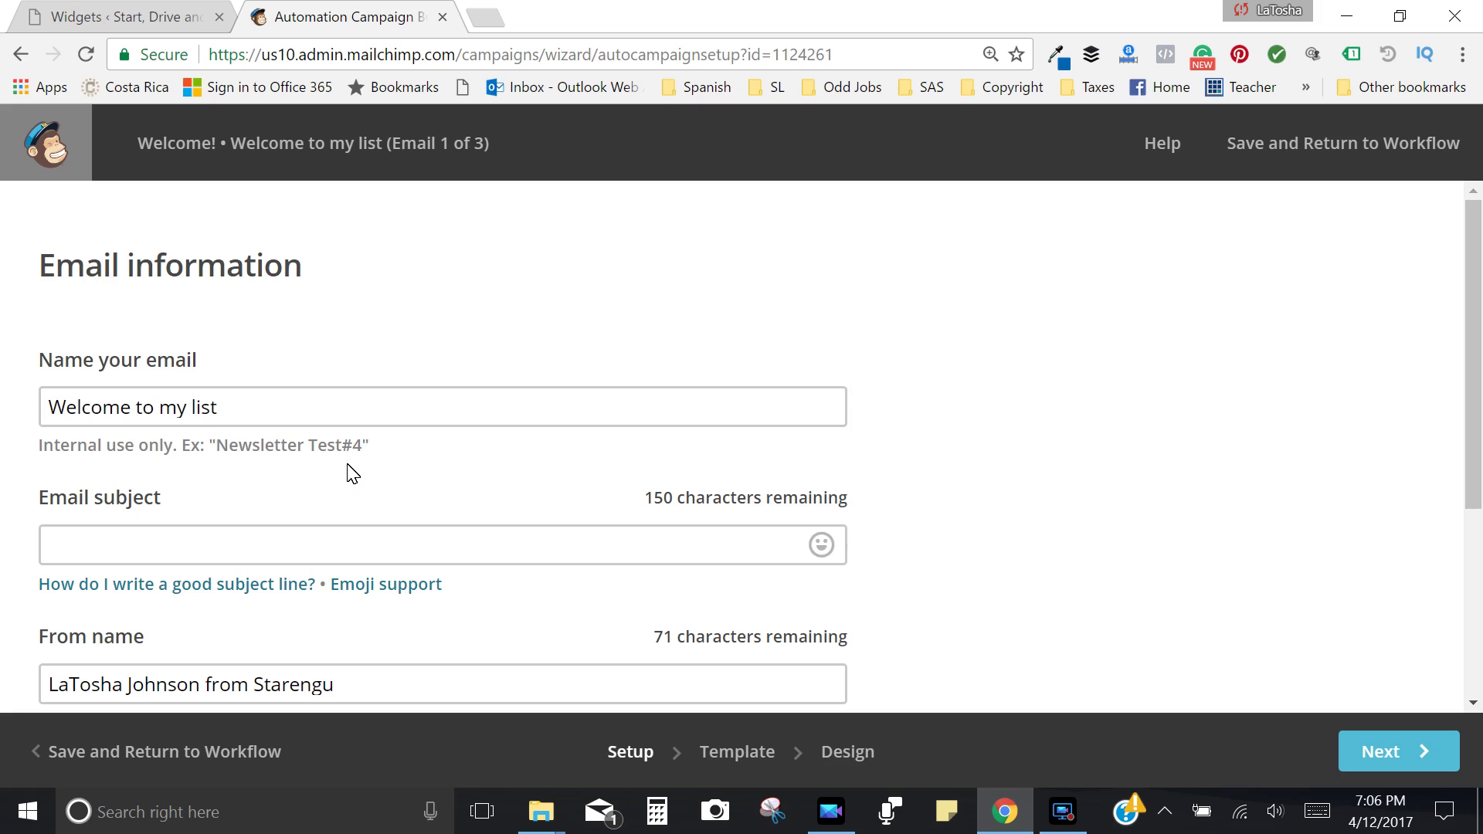
# Enter 'Welcome to Starengu' as the first email's subject line.
pyautogui.scroll(-1, 345, 477)
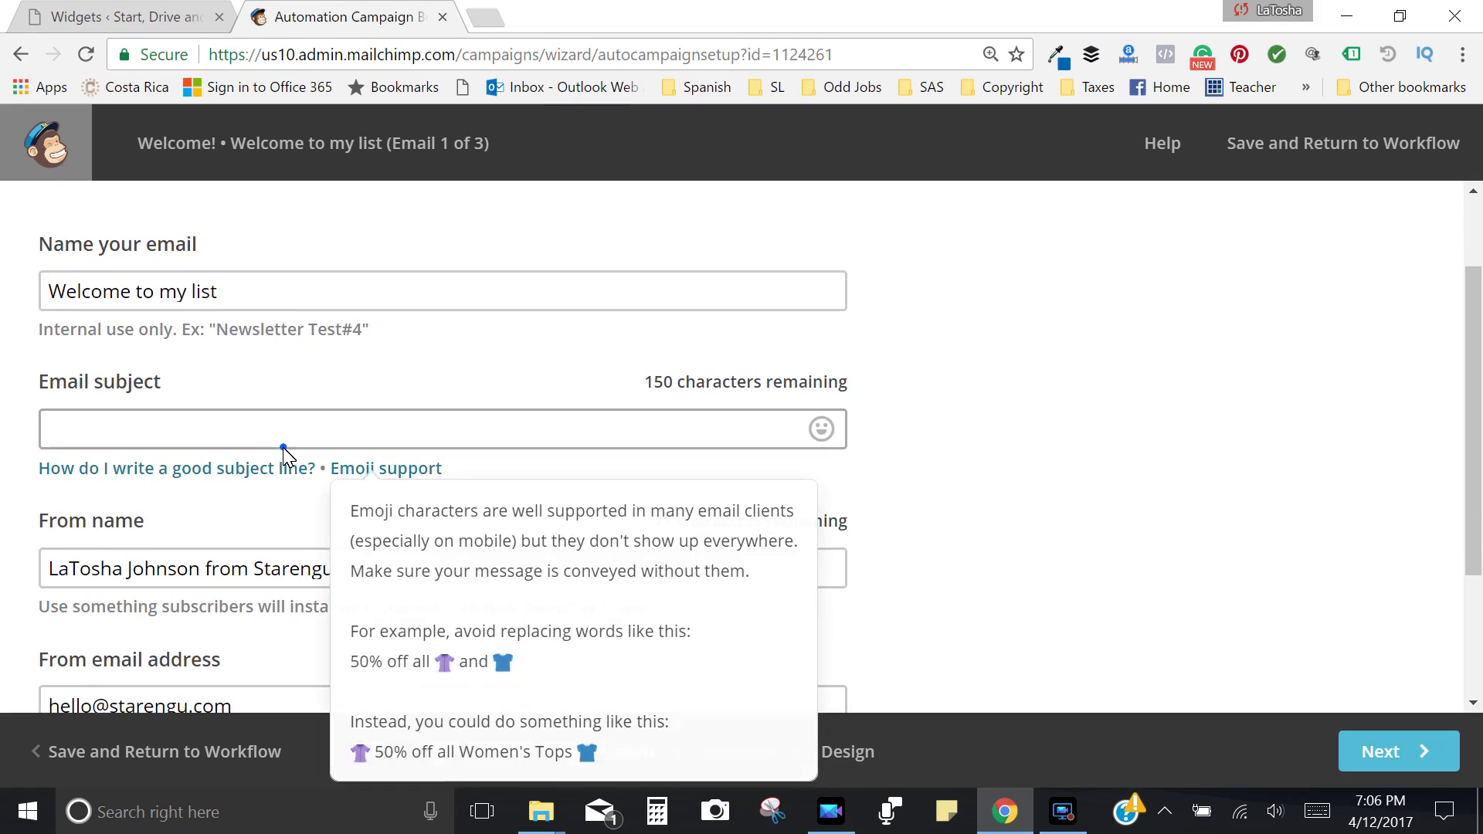
pyautogui.click(286, 445)
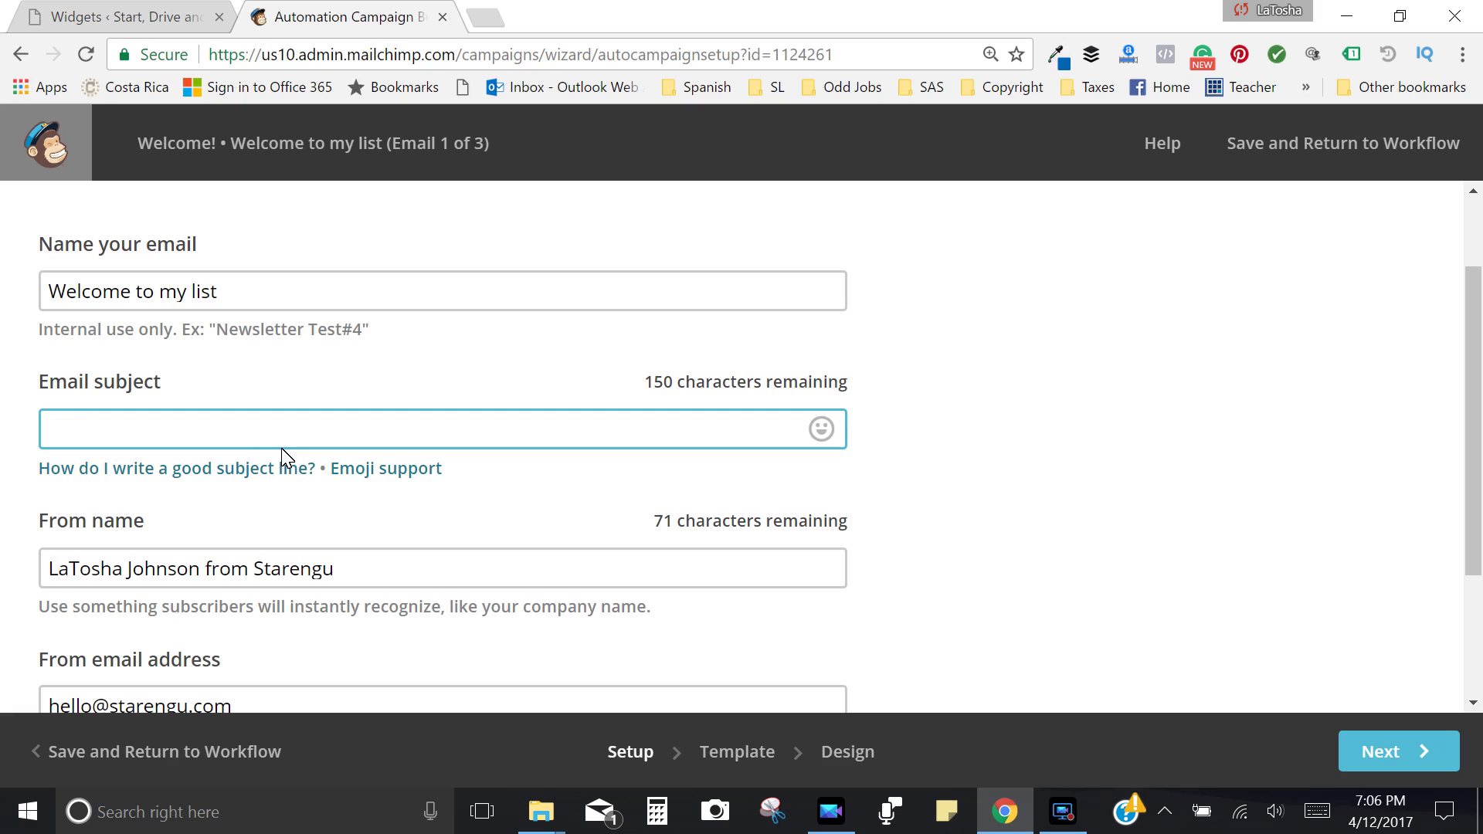
pyautogui.write('Welcome to Starengu')
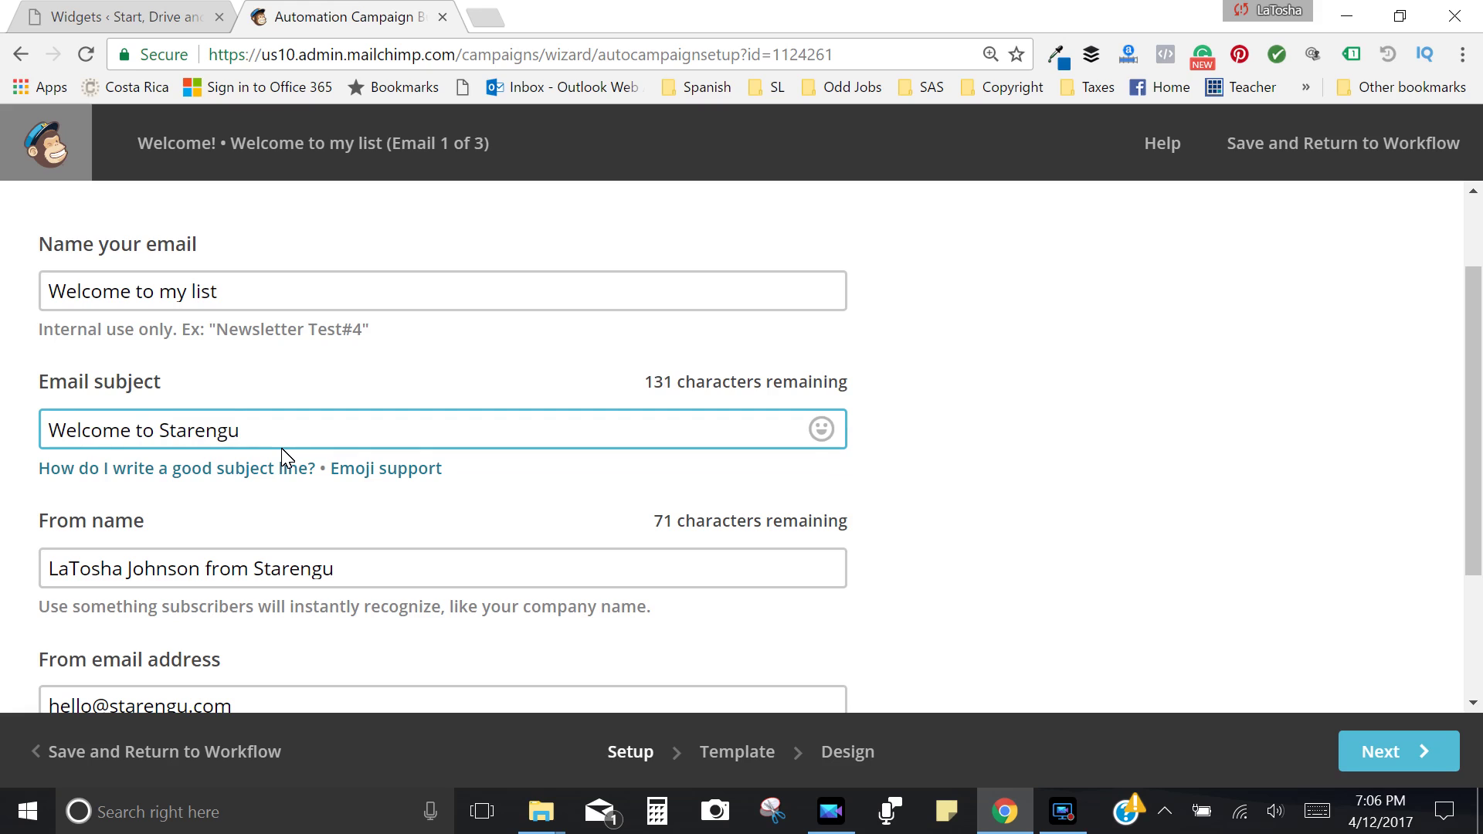
pyautogui.scroll(-2, 281, 460)
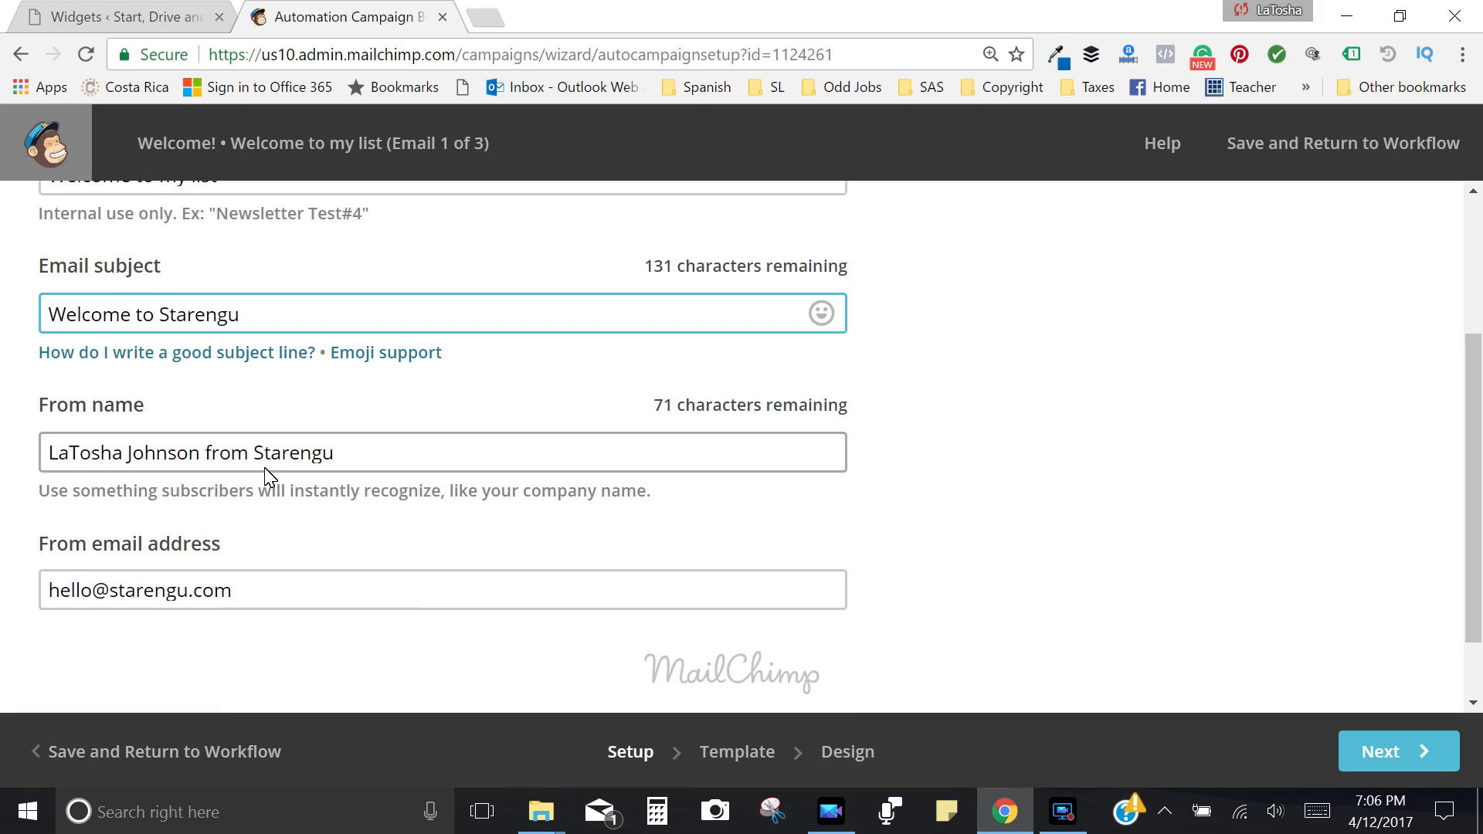
pyautogui.scroll(-1, 268, 536)
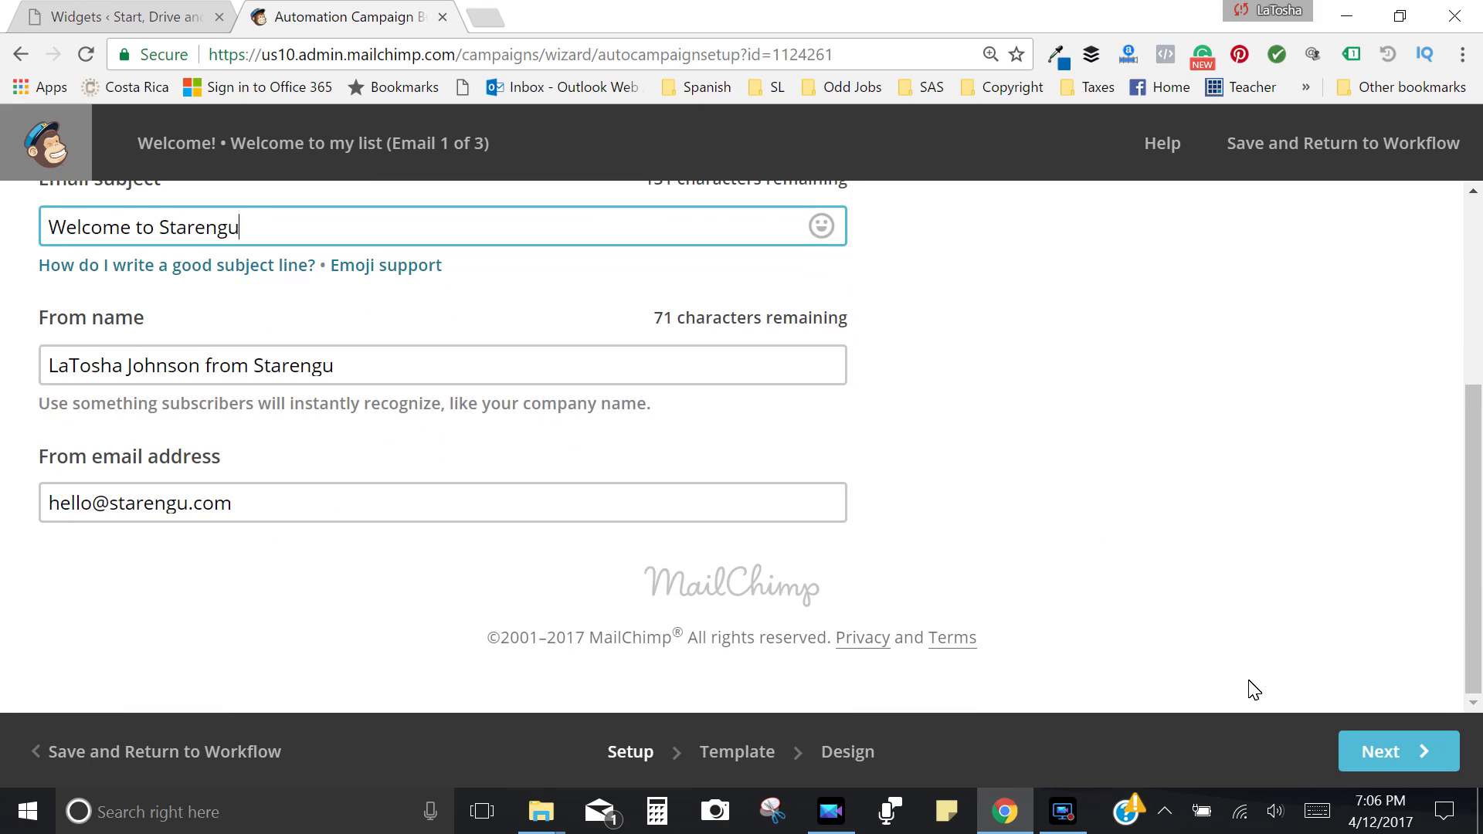
# Move on to template selection and look through the Themes, Saved templates and Campaigns tabs.
pyautogui.click(1363, 748)
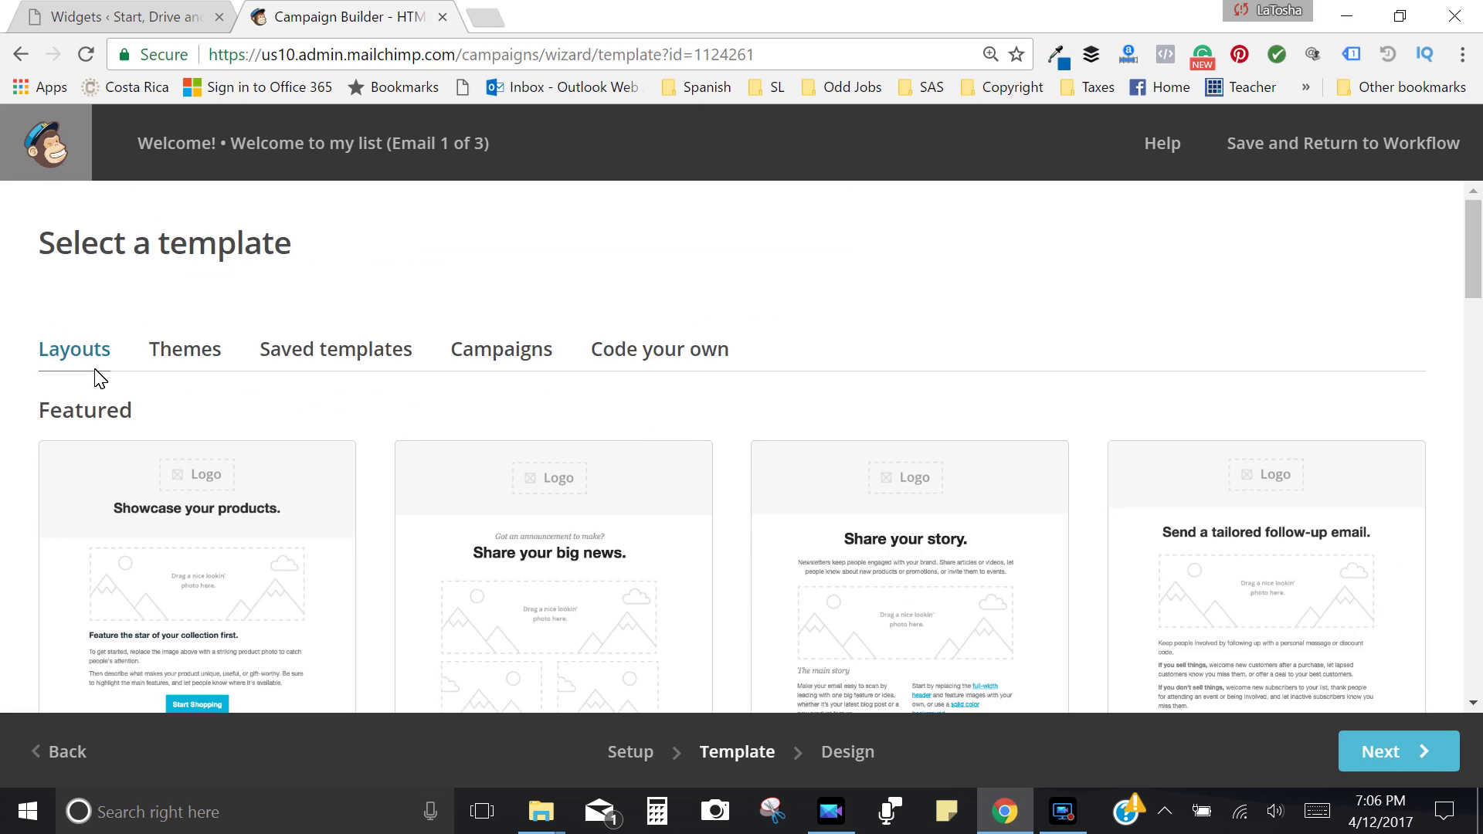
pyautogui.scroll(-2, 112, 402)
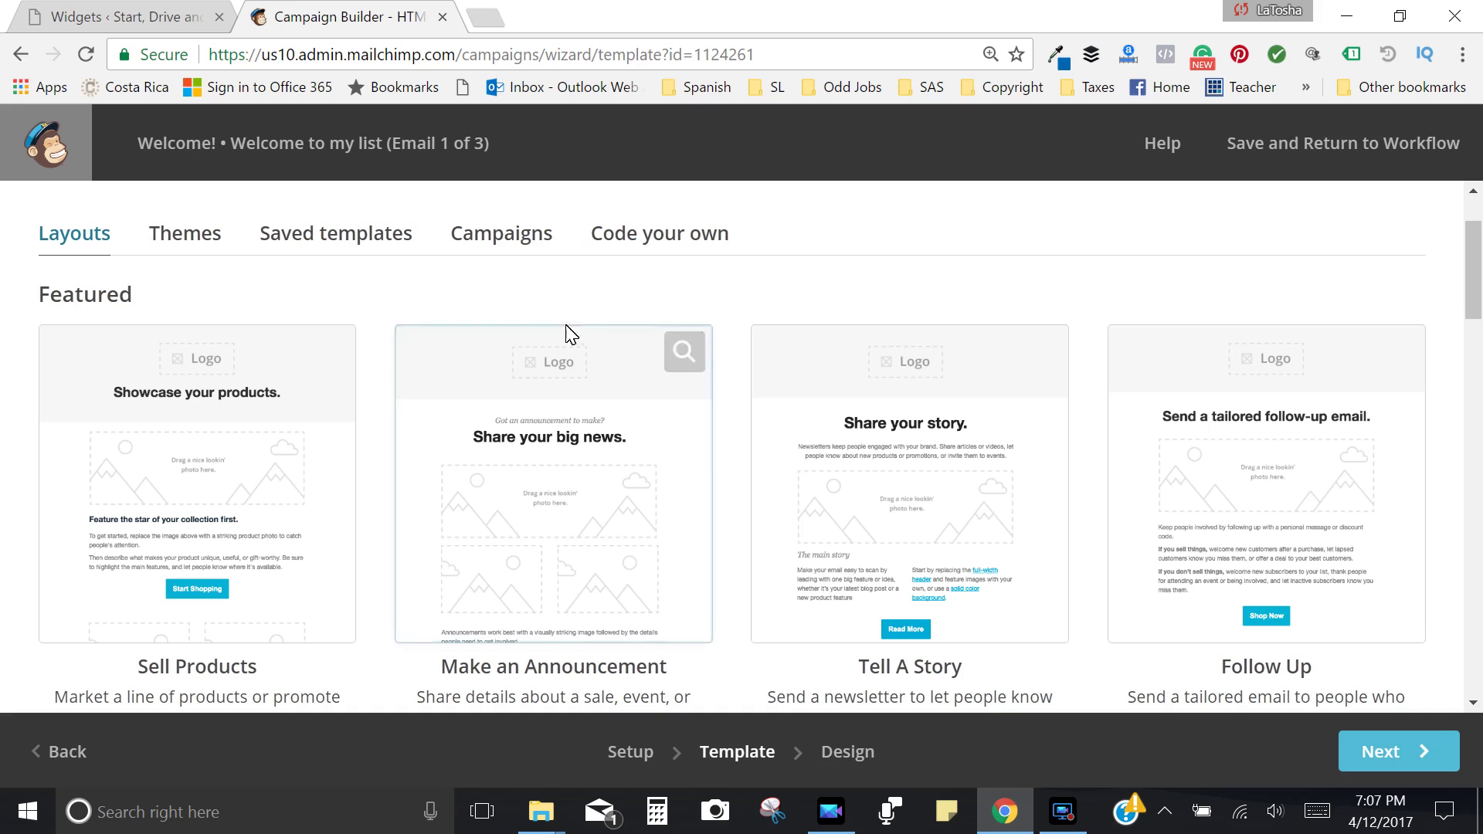
pyautogui.click(212, 240)
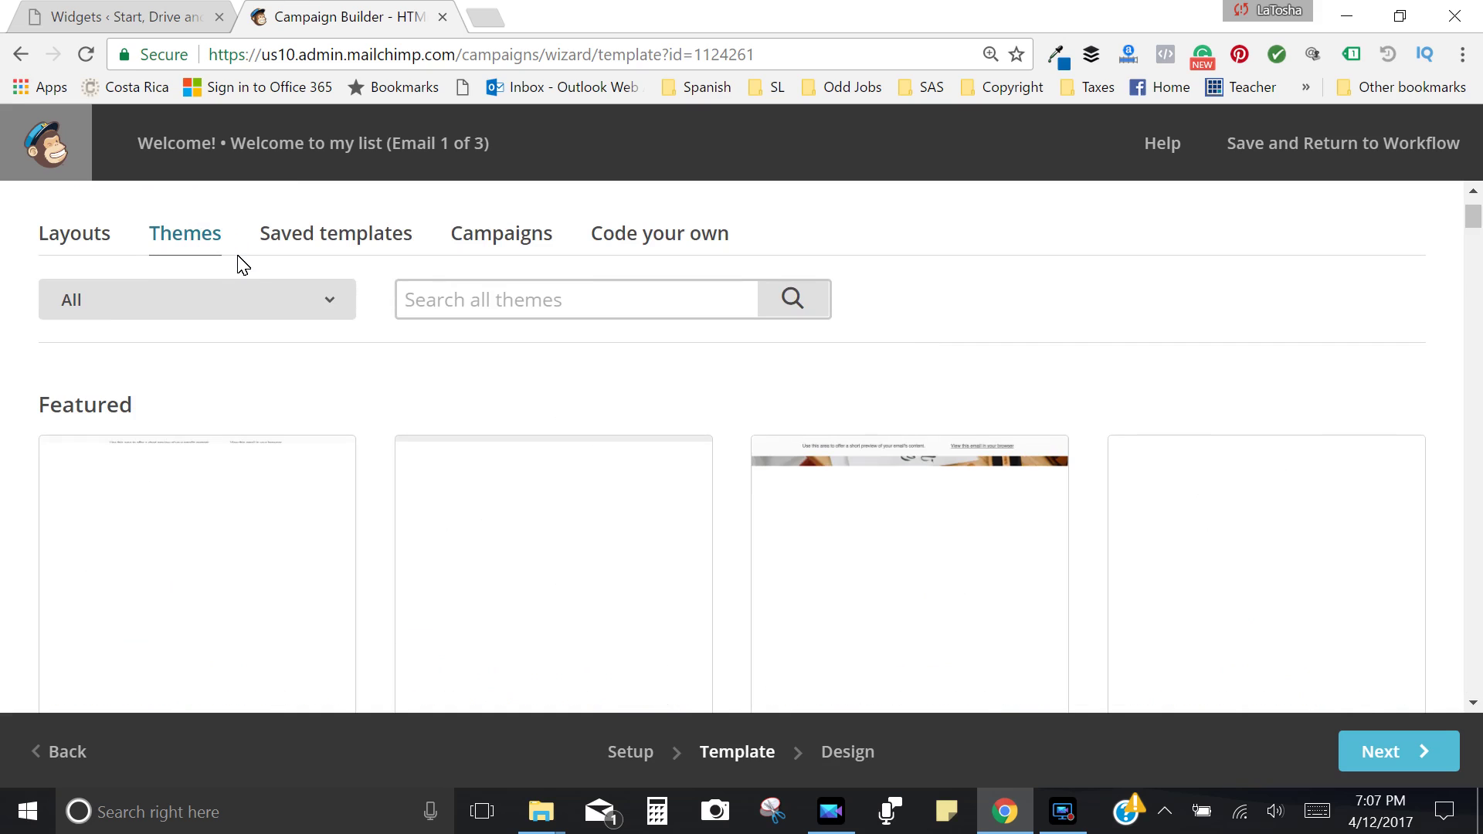
pyautogui.click(379, 246)
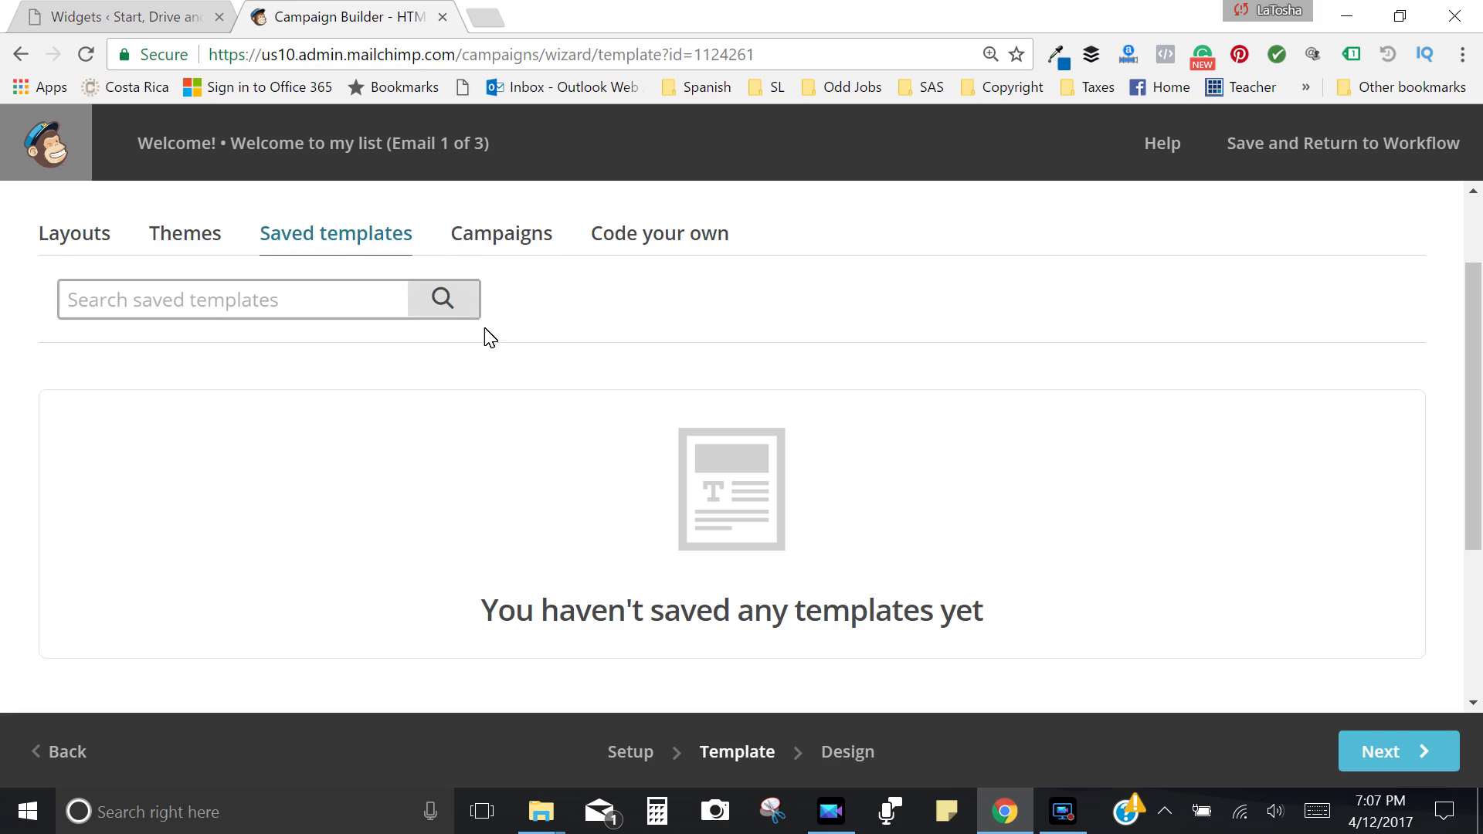
pyautogui.scroll(-3, 506, 364)
pyautogui.scroll(3, 374, 327)
pyautogui.scroll(2, 374, 328)
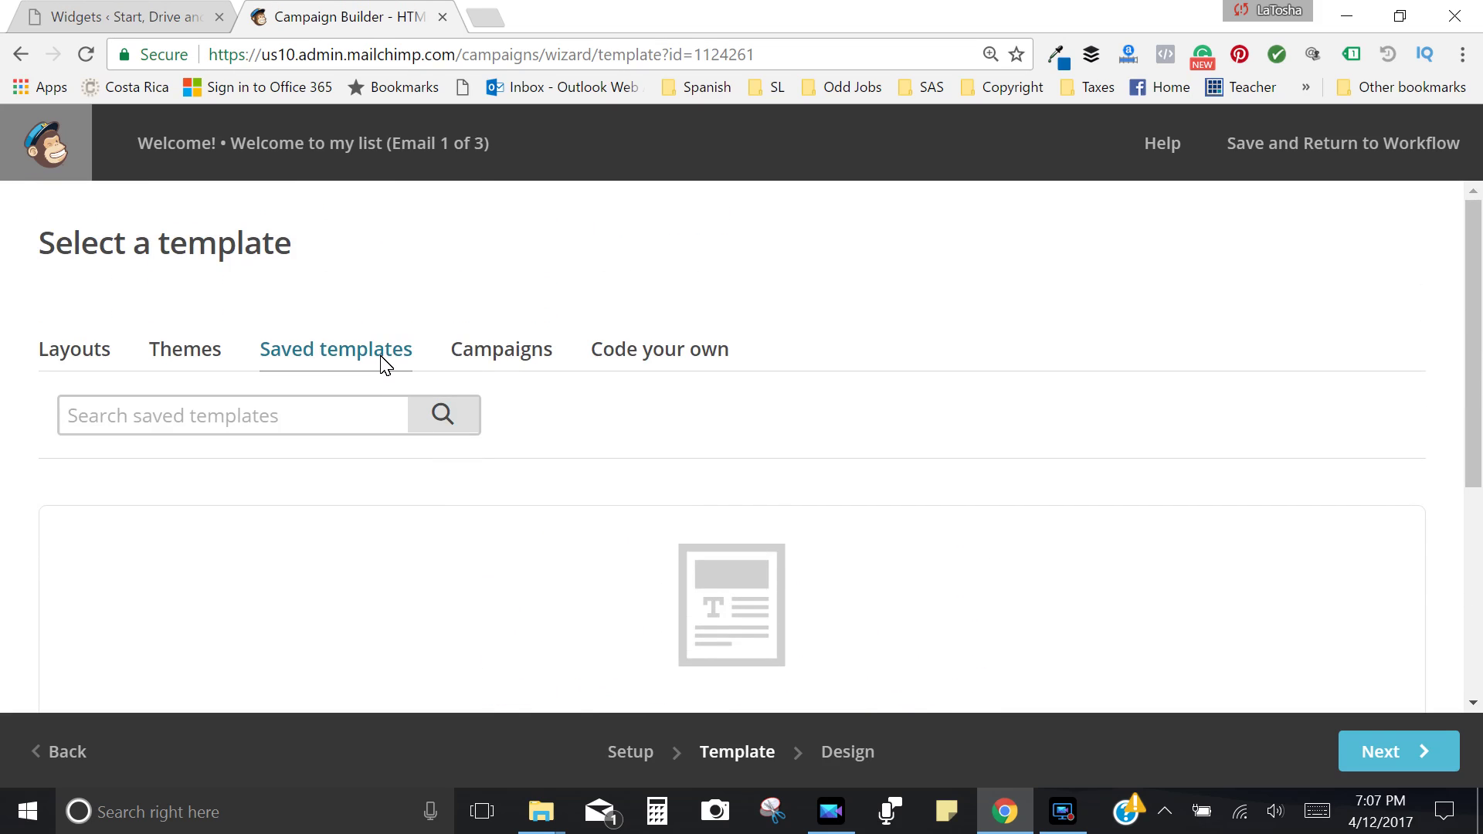
pyautogui.click(525, 362)
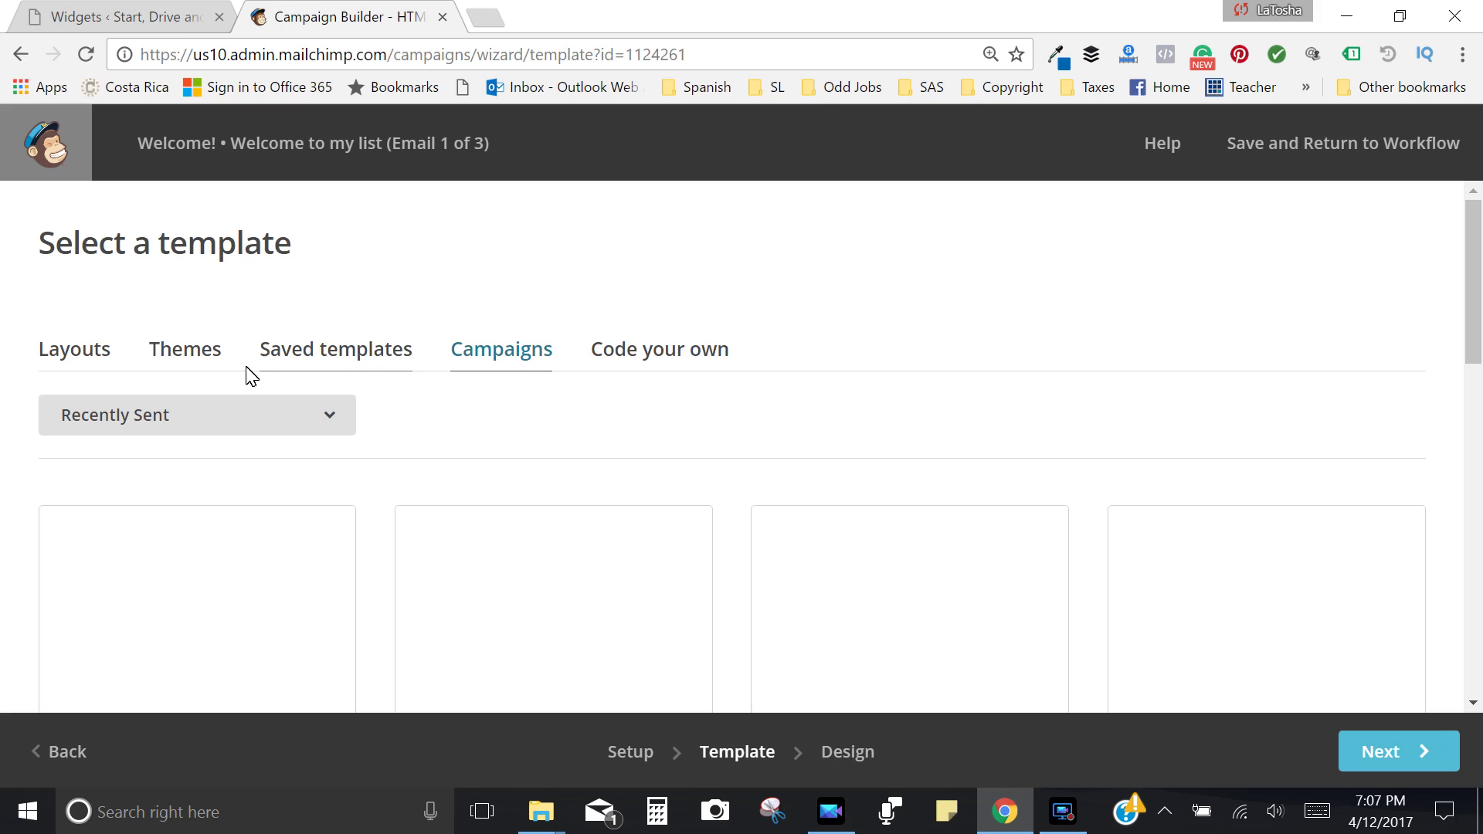
# Return to Layouts and pick the Simple Text layout for the welcome email.
pyautogui.click(85, 354)
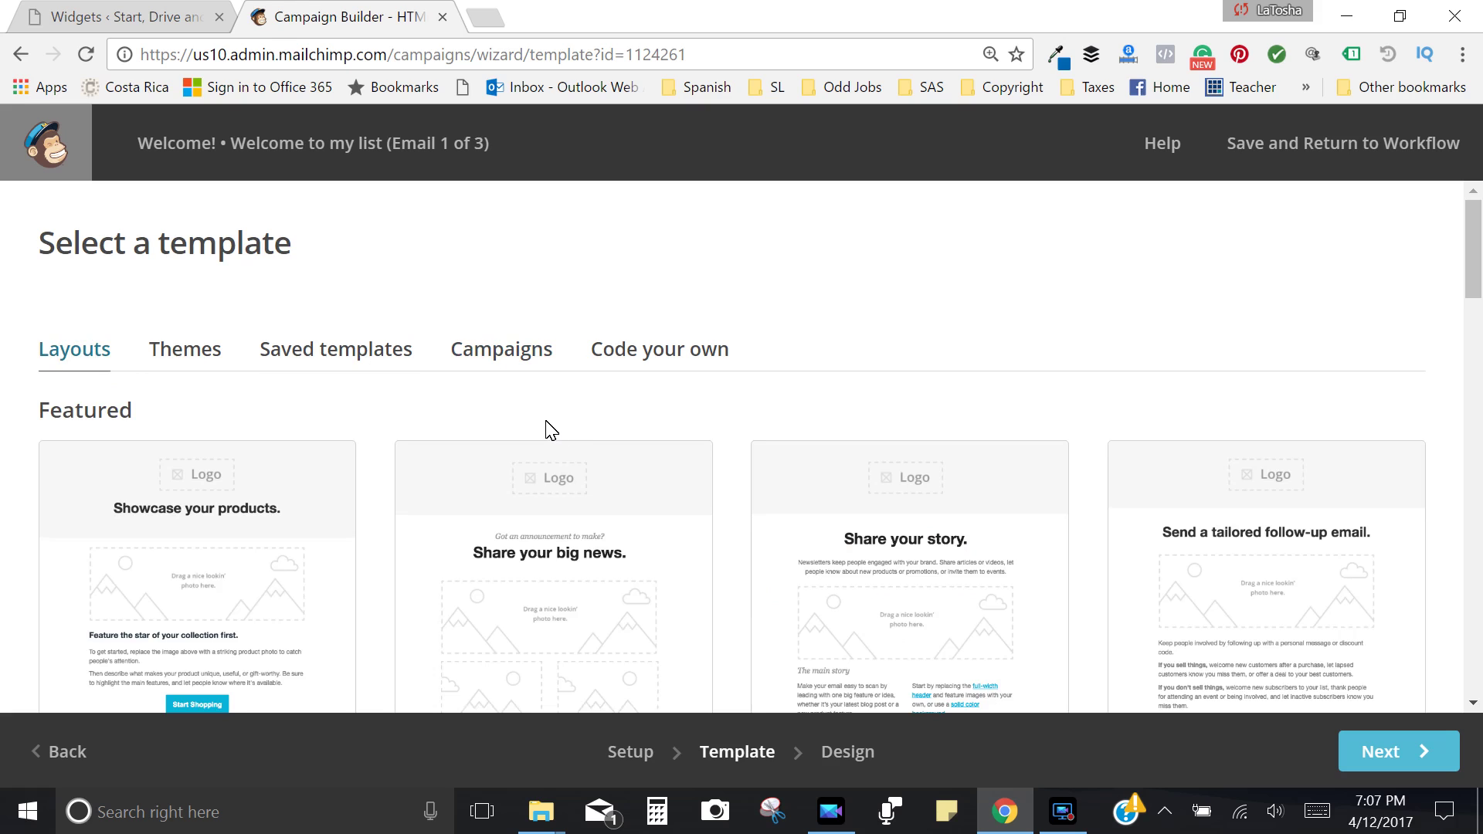
pyautogui.scroll(-7, 390, 407)
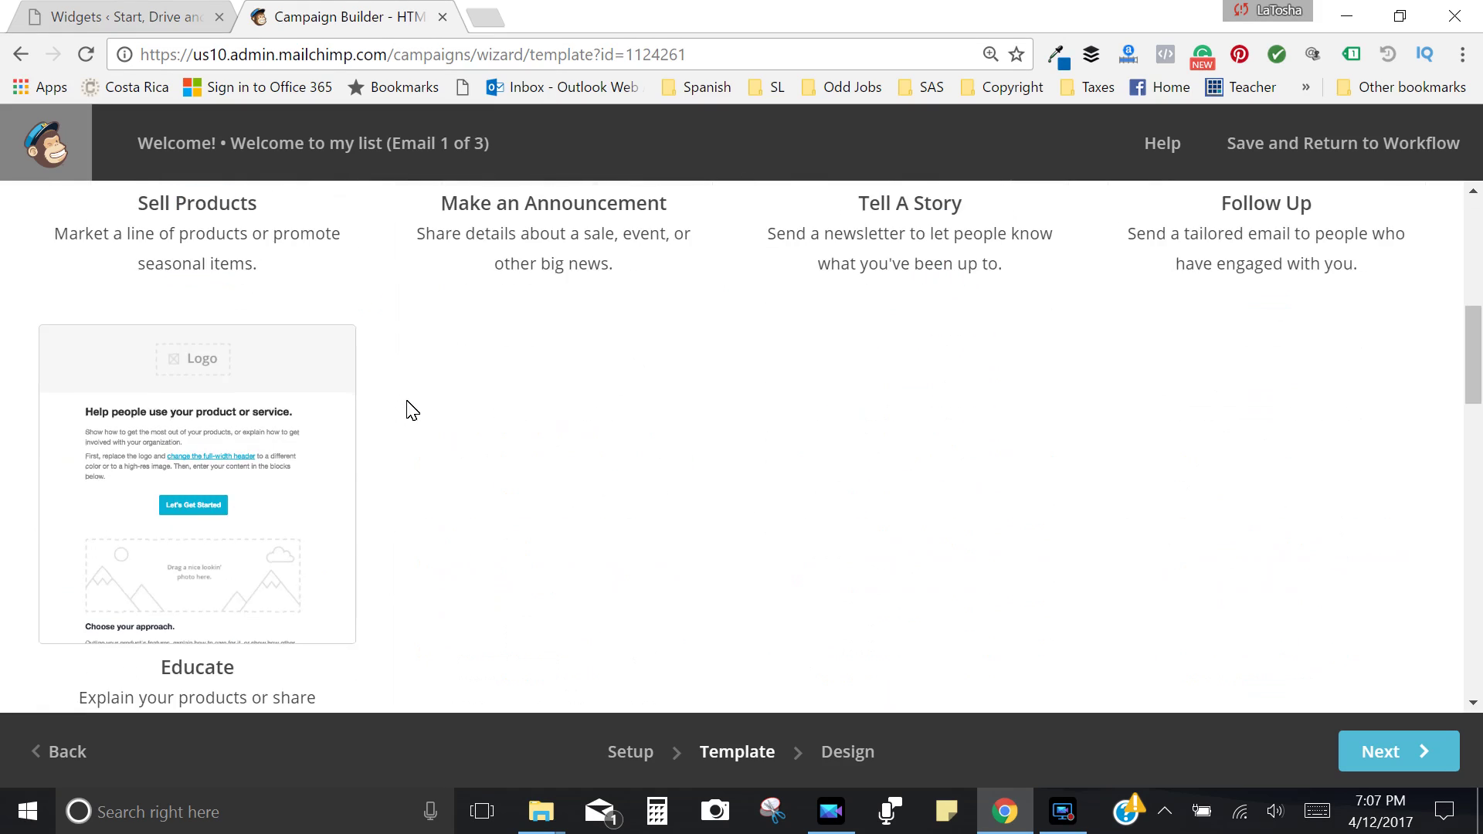
pyautogui.scroll(-15, 390, 431)
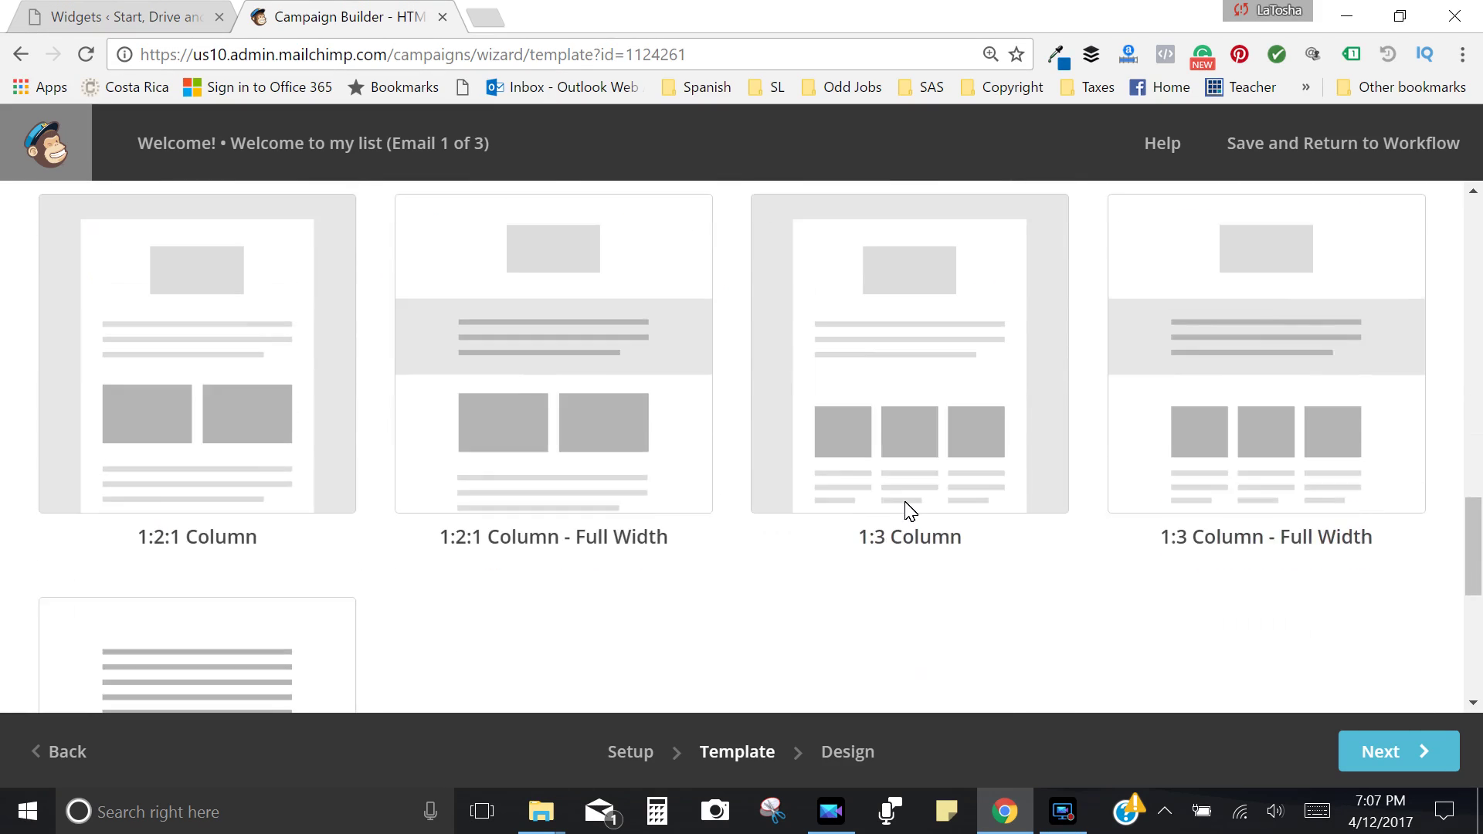
pyautogui.scroll(3, 255, 506)
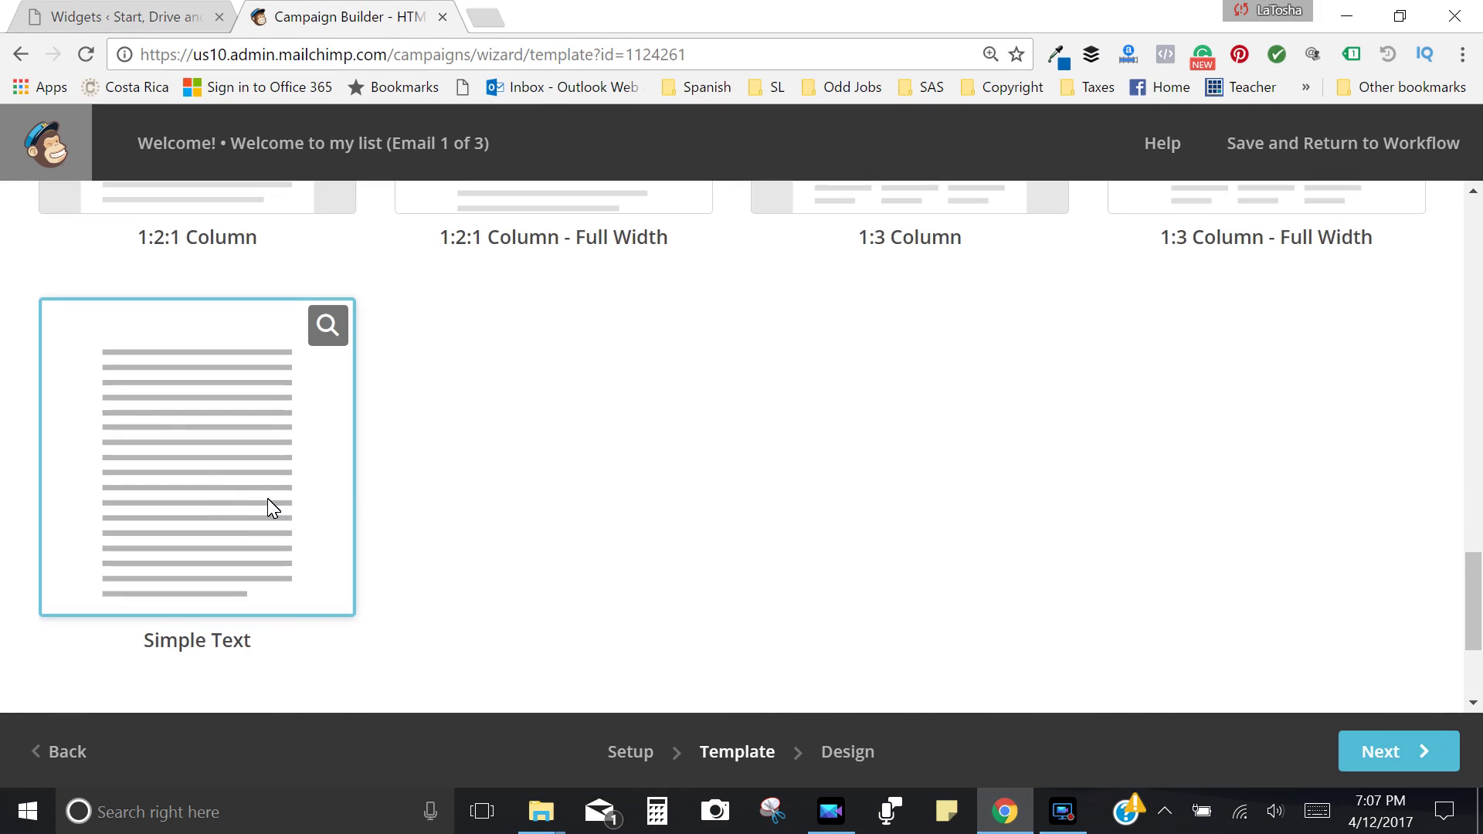
pyautogui.click(267, 499)
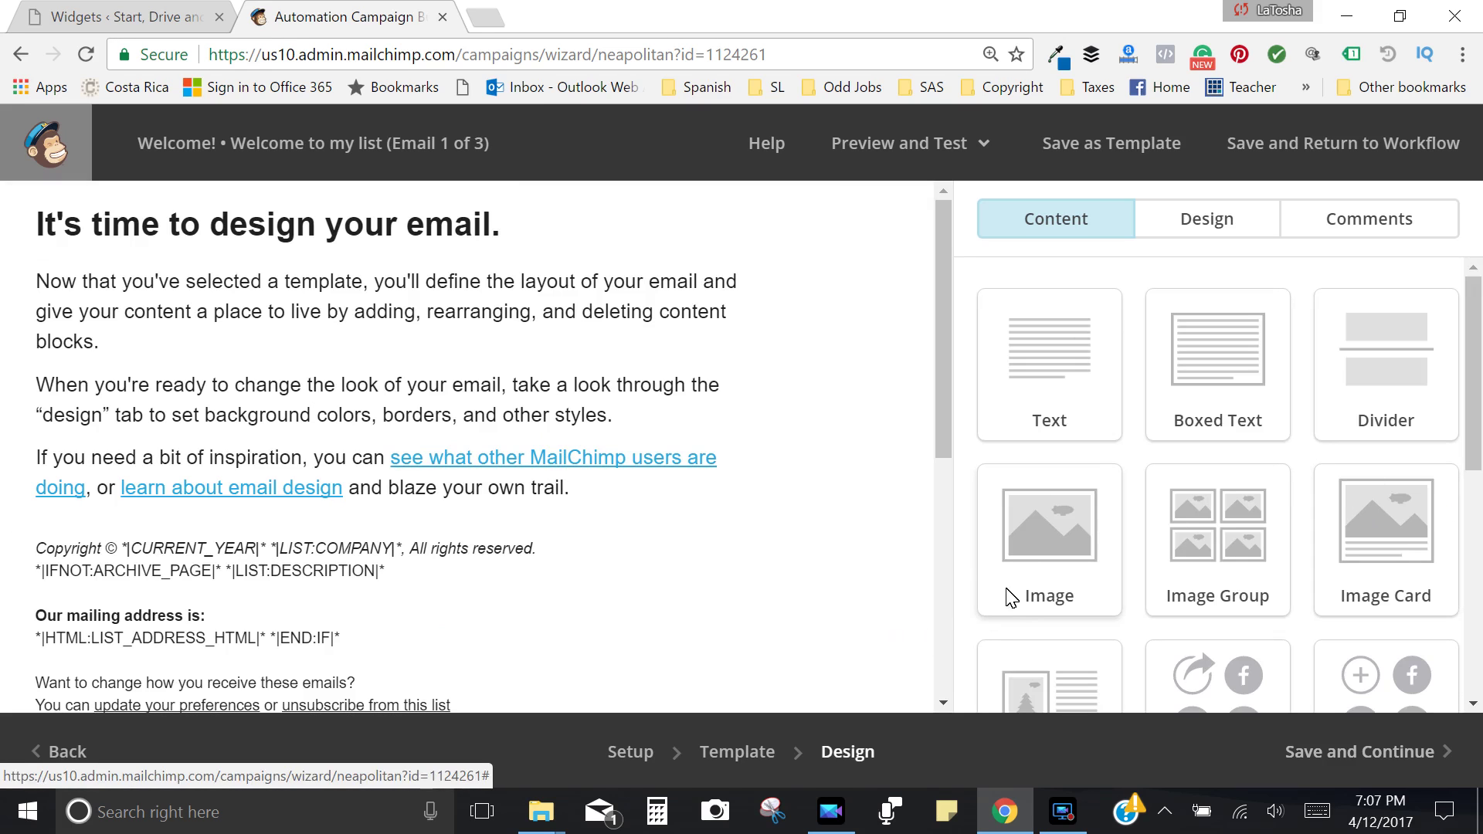
# Insert the Starengu photo banner as an image block at the top of the email.
pyautogui.moveTo(1075, 572); pyautogui.dragTo(527, 235)
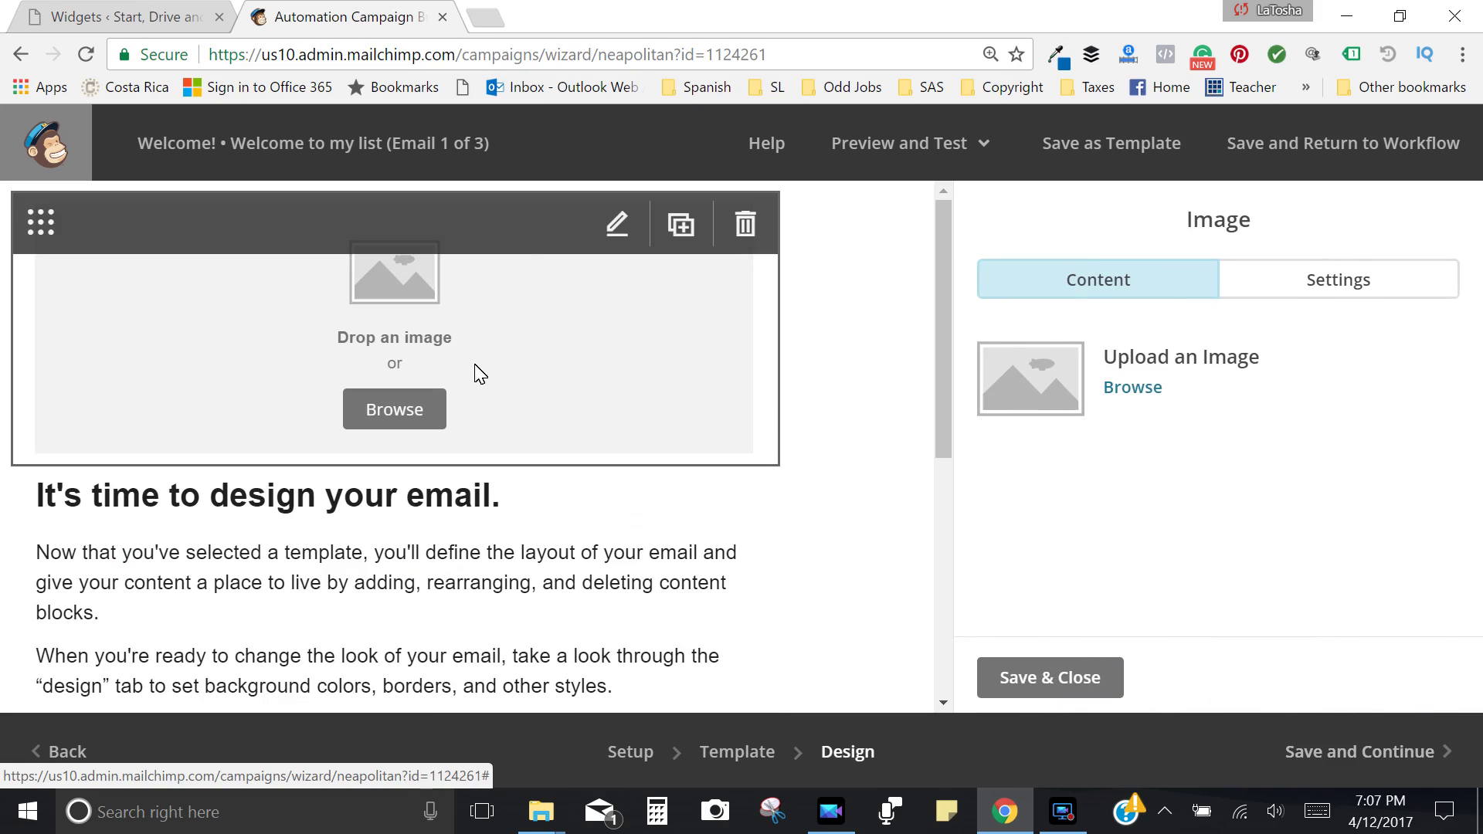
pyautogui.click(437, 398)
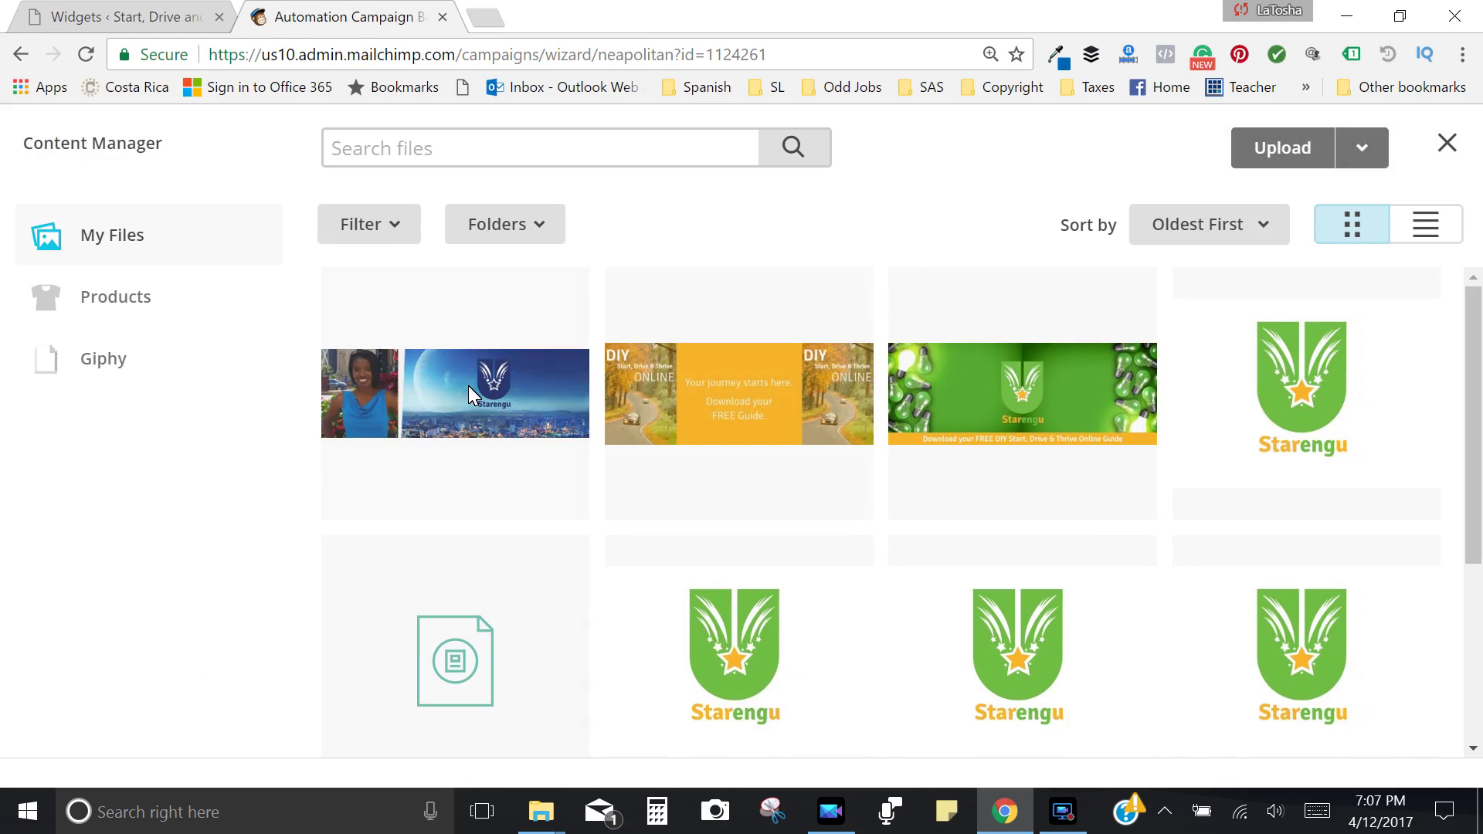
pyautogui.click(468, 386)
pyautogui.click(1319, 146)
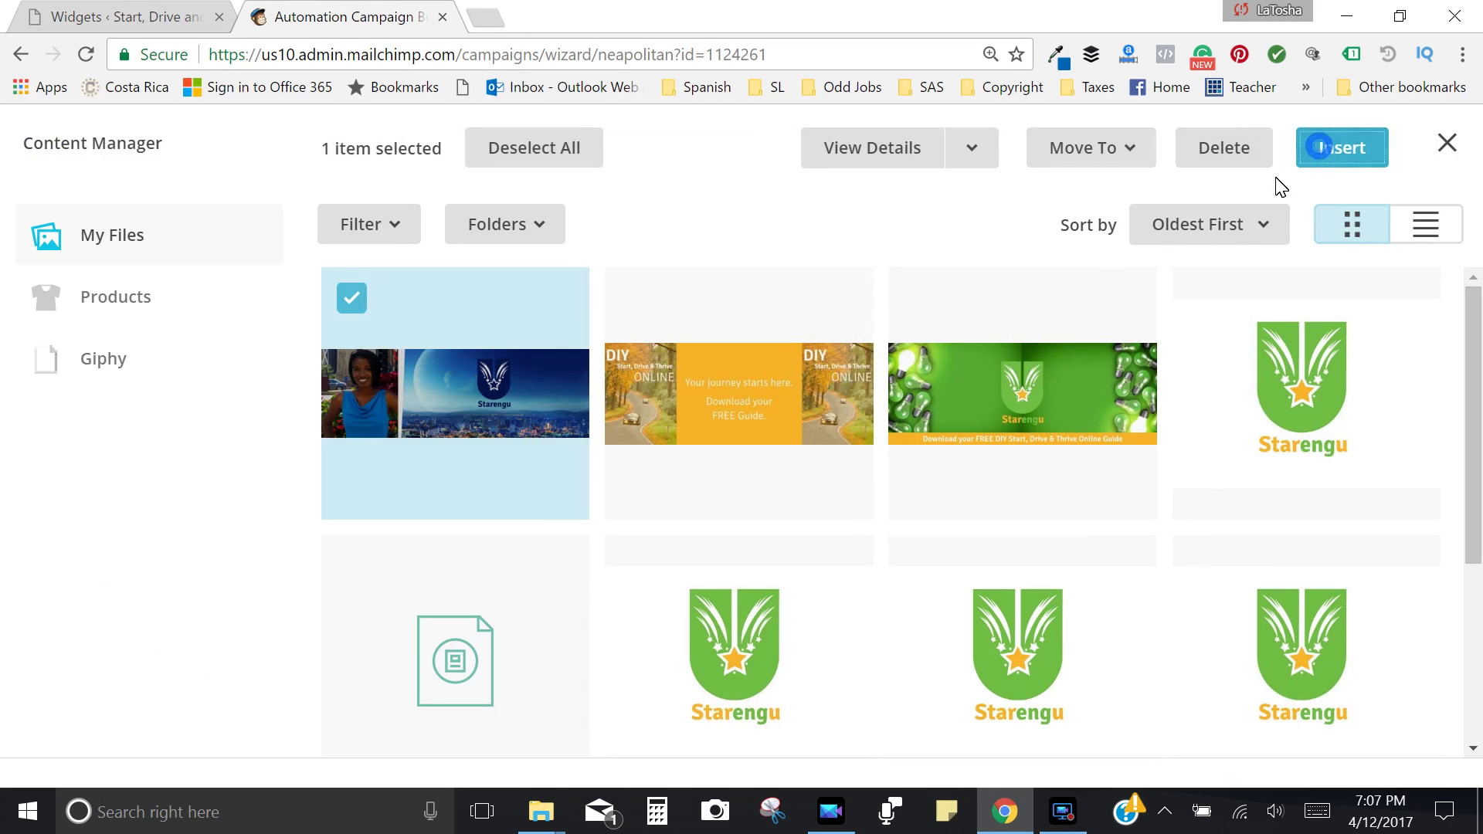
pyautogui.click(402, 493)
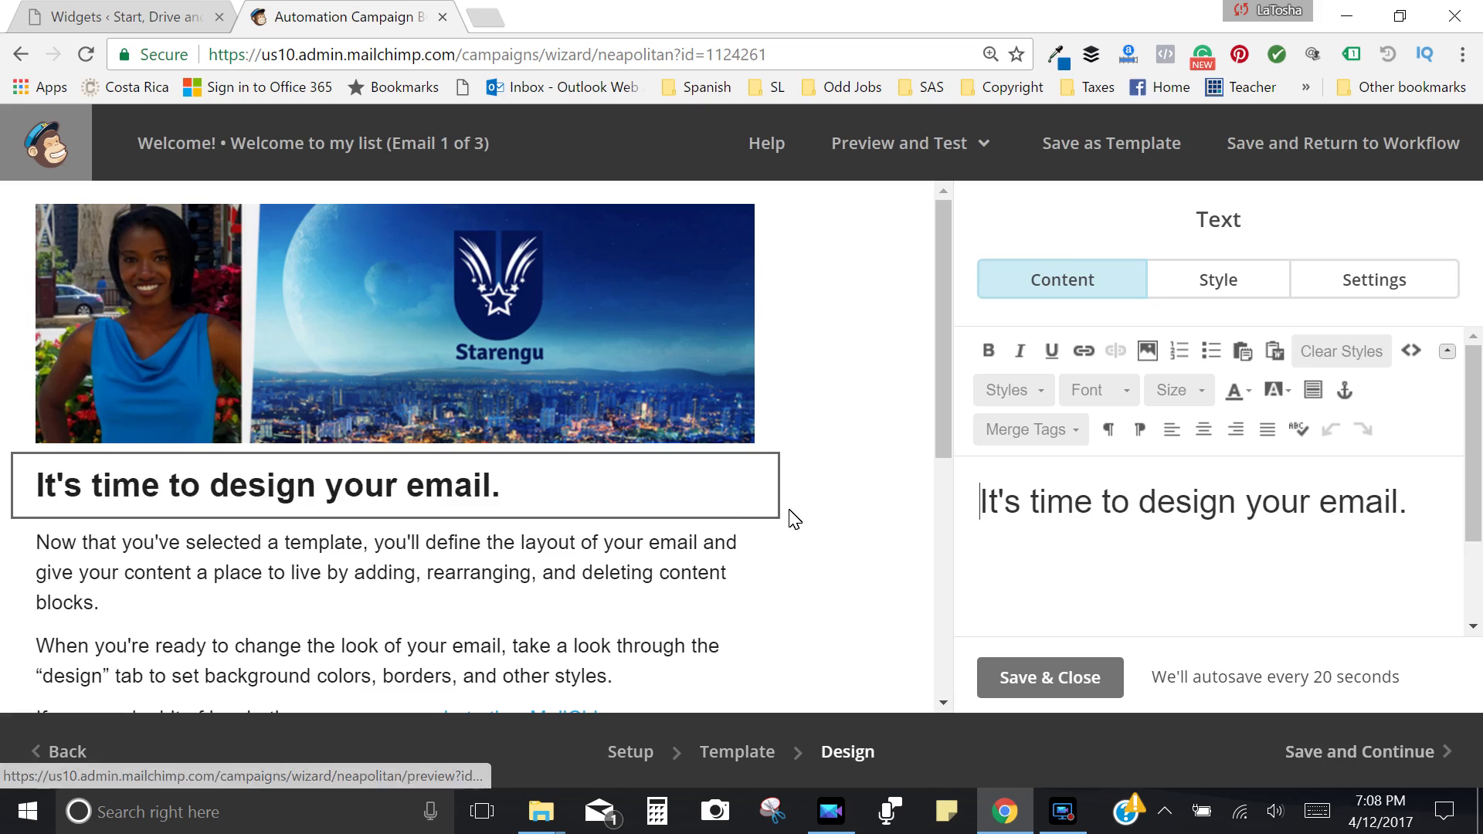
# Replace the placeholder heading with 'It's time to launch your business.' and save it.
pyautogui.tripleClick(1188, 503)
pyautogui.press('BackSpace')
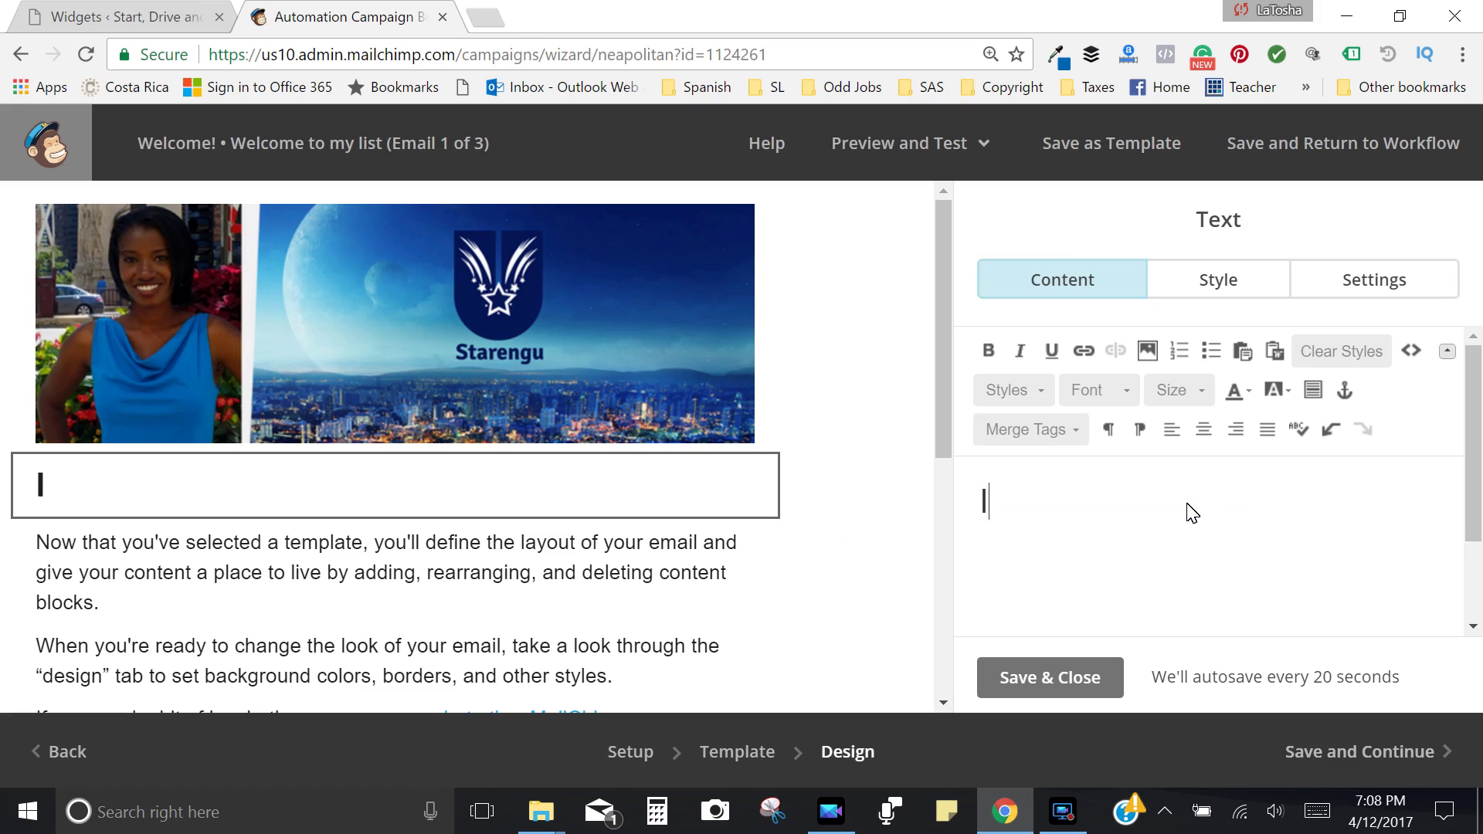
pyautogui.write("It's time to launch")
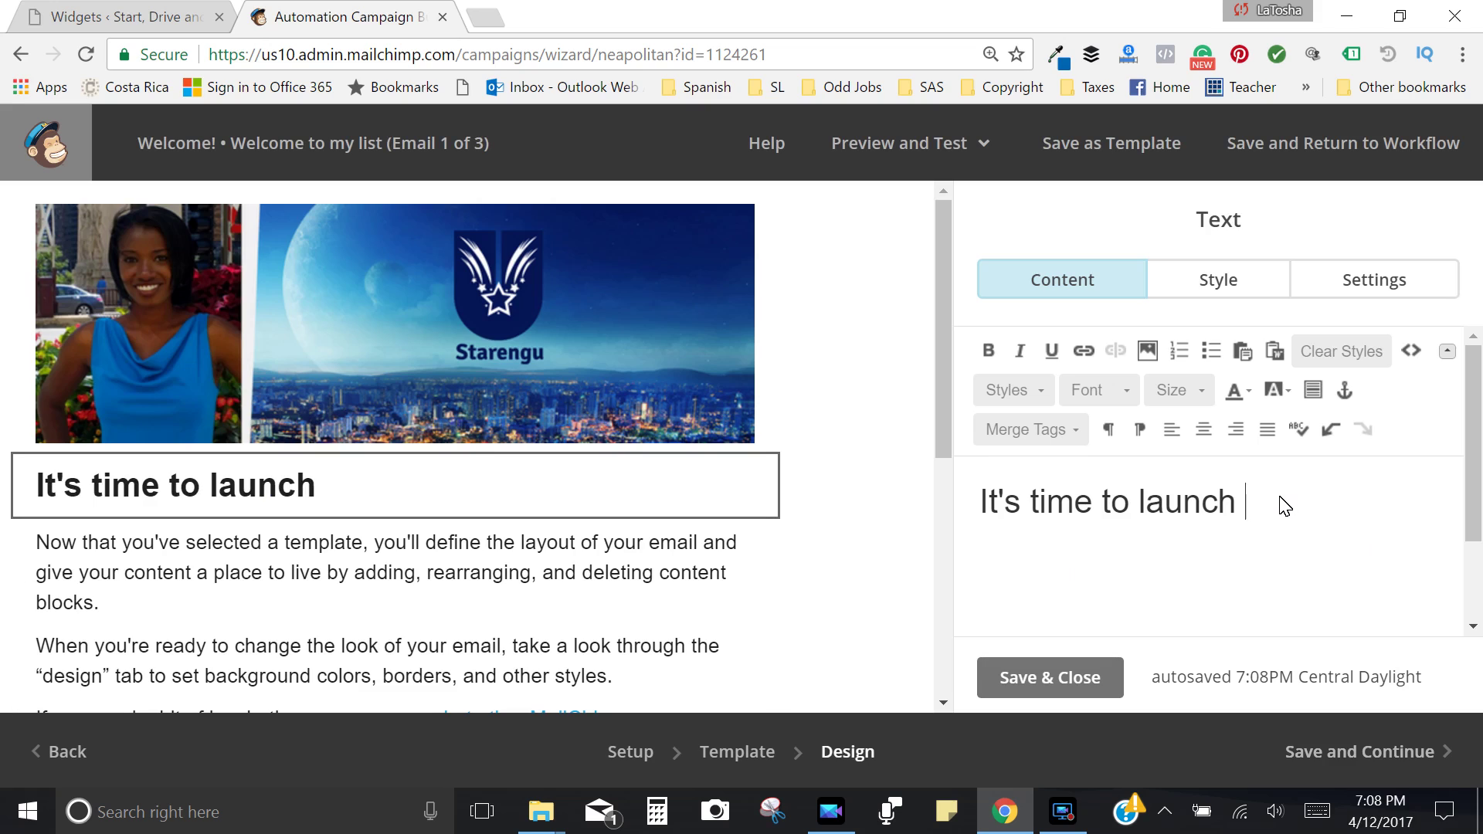
pyautogui.write('to')
pyautogui.press('BackSpace')
pyautogui.write('you')
pyautogui.press('BackSpace')
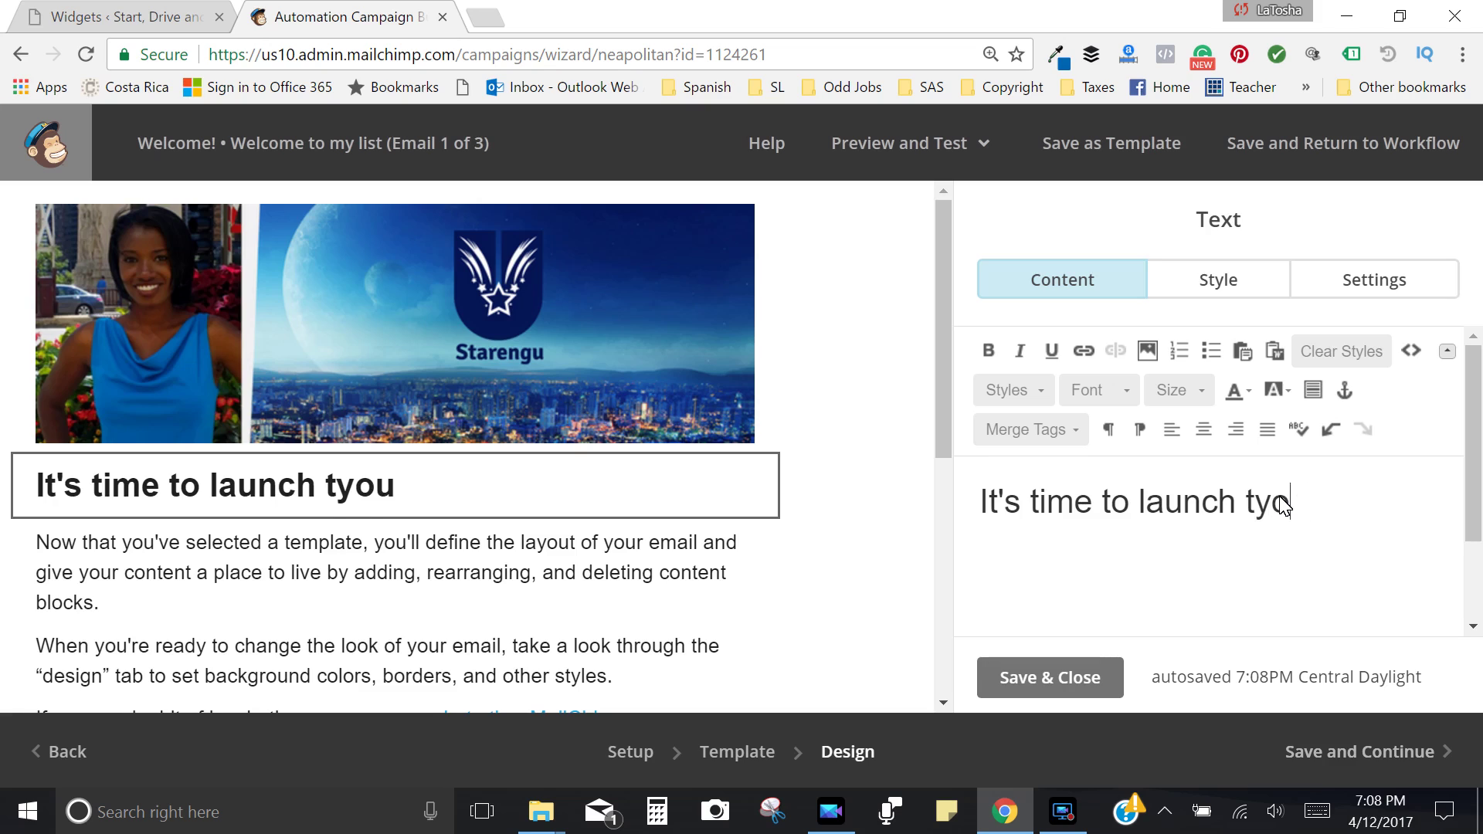
pyautogui.press('BackSpace')
pyautogui.press('BackSpace')
pyautogui.press('BackSpace')
pyautogui.write('your busi')
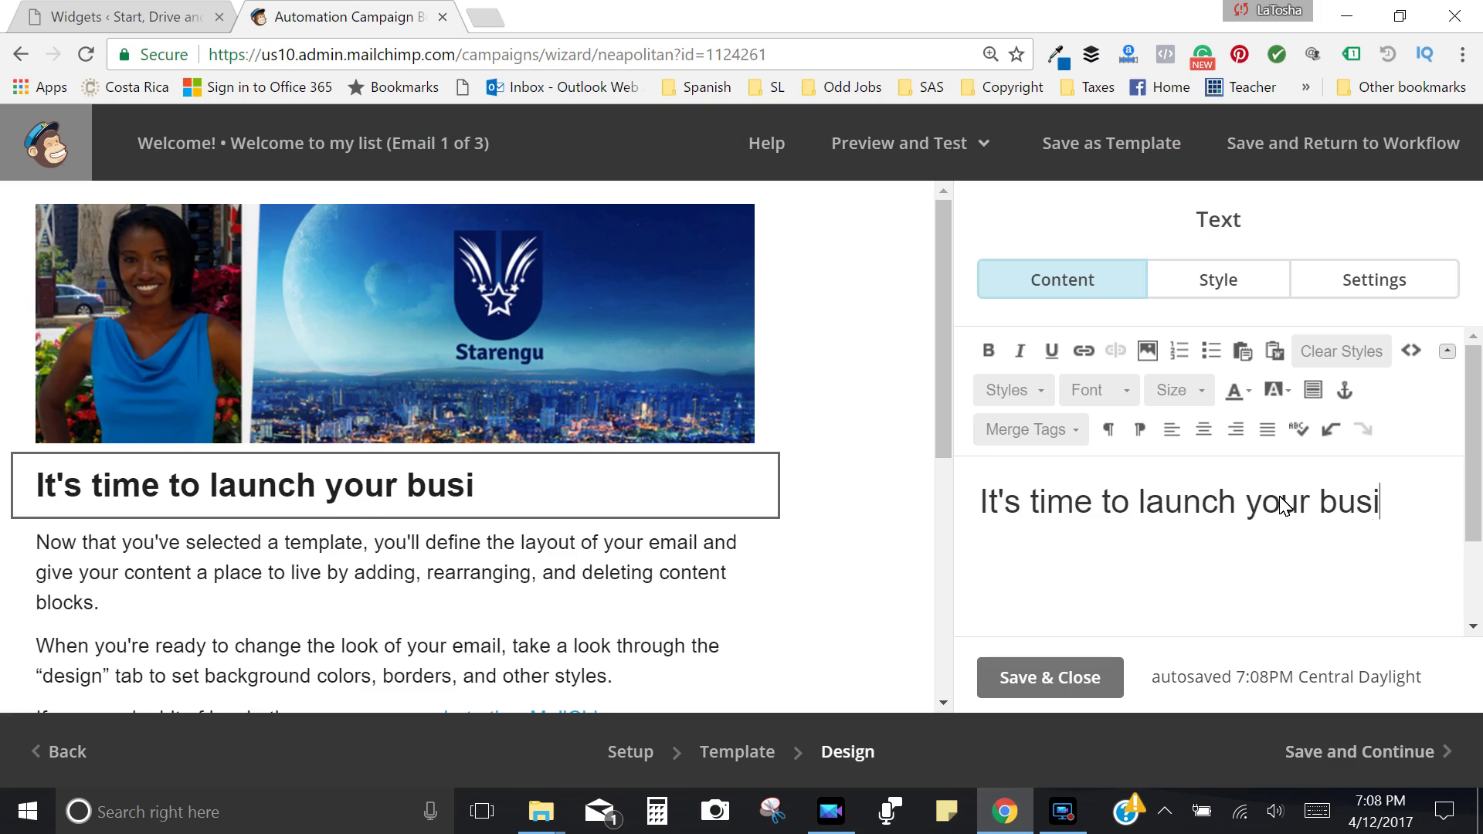
pyautogui.write('ness.')
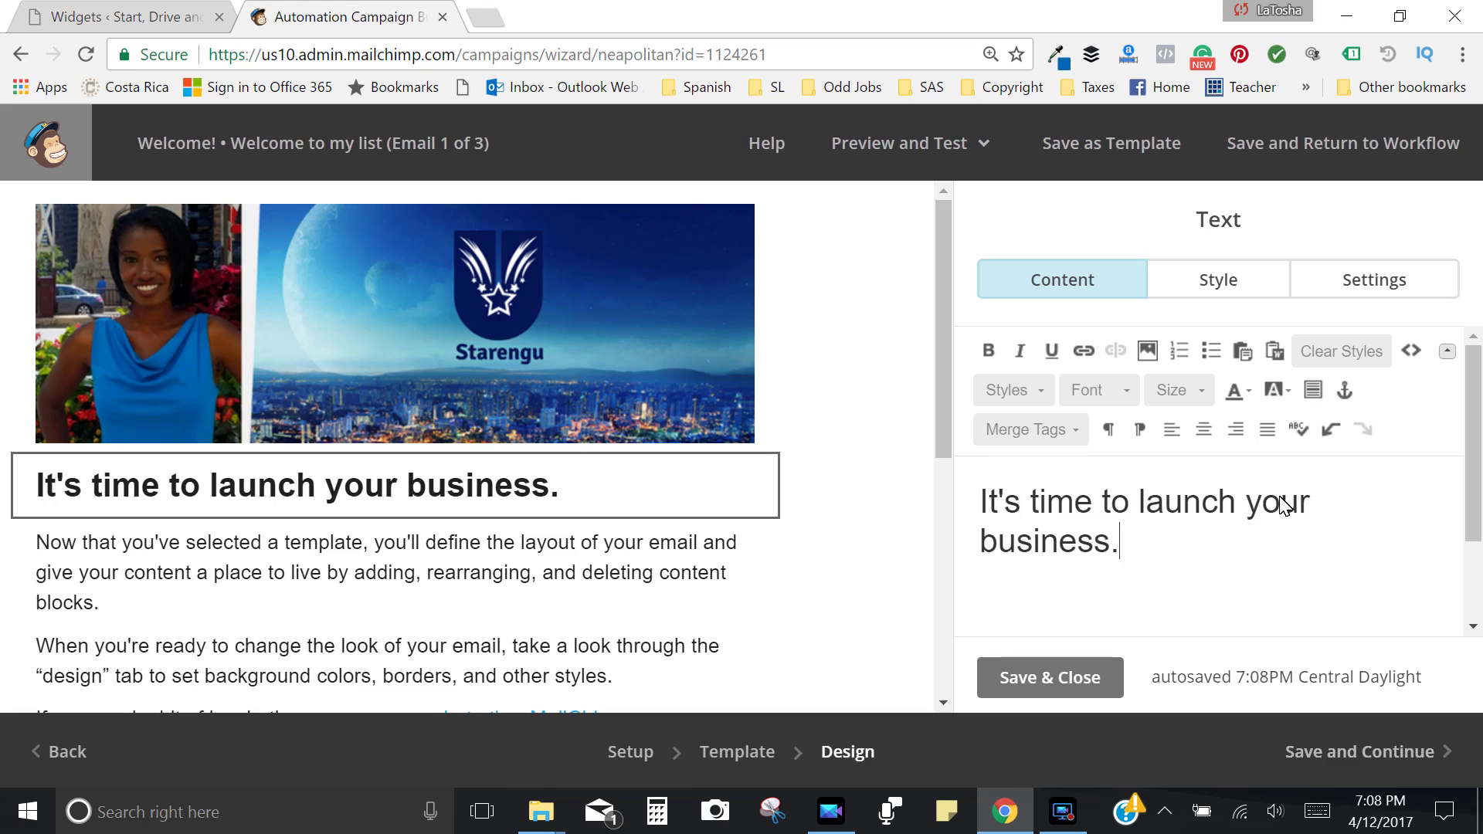
pyautogui.click(1056, 678)
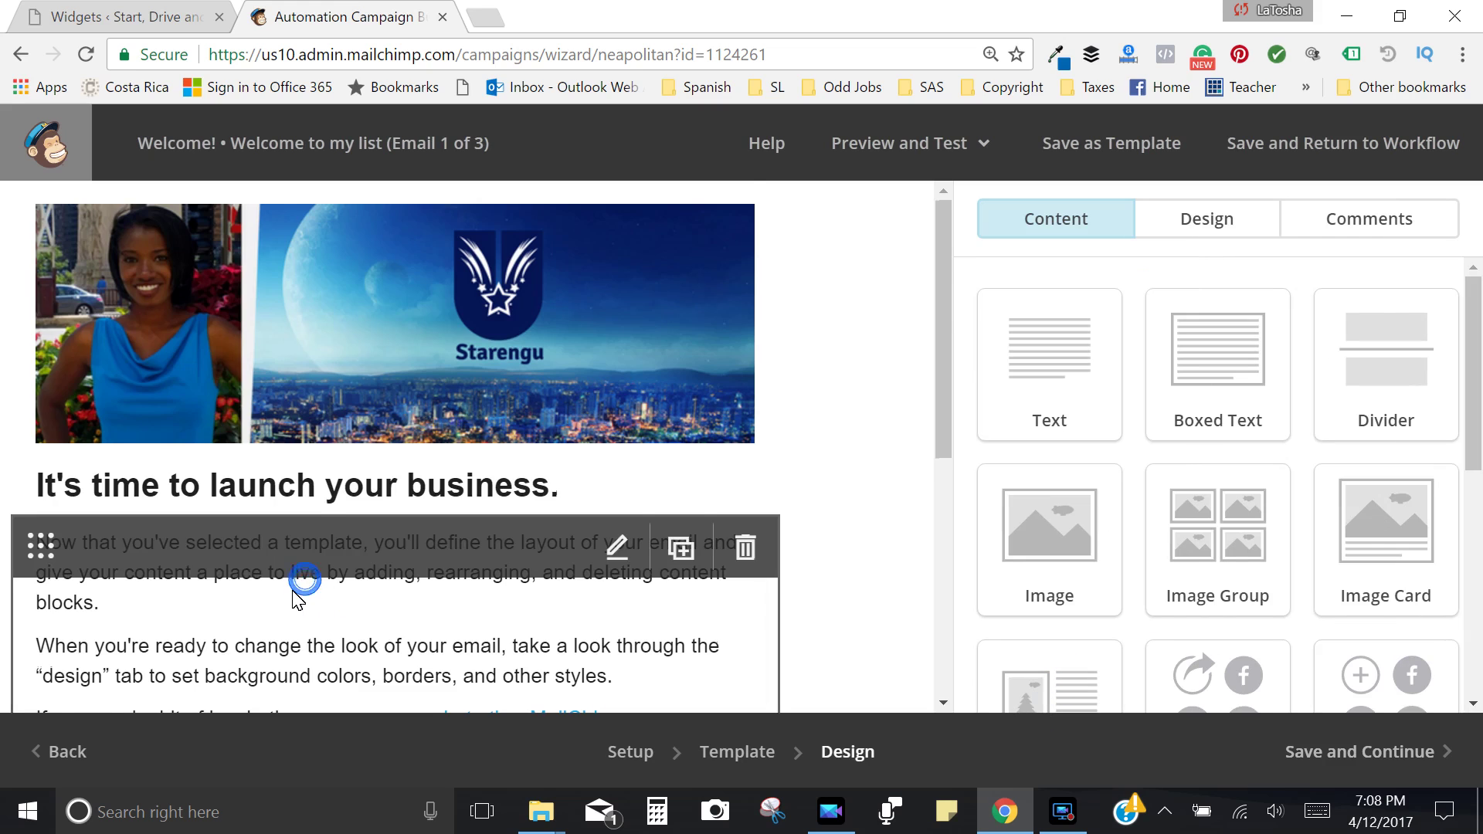
pyautogui.click(302, 581)
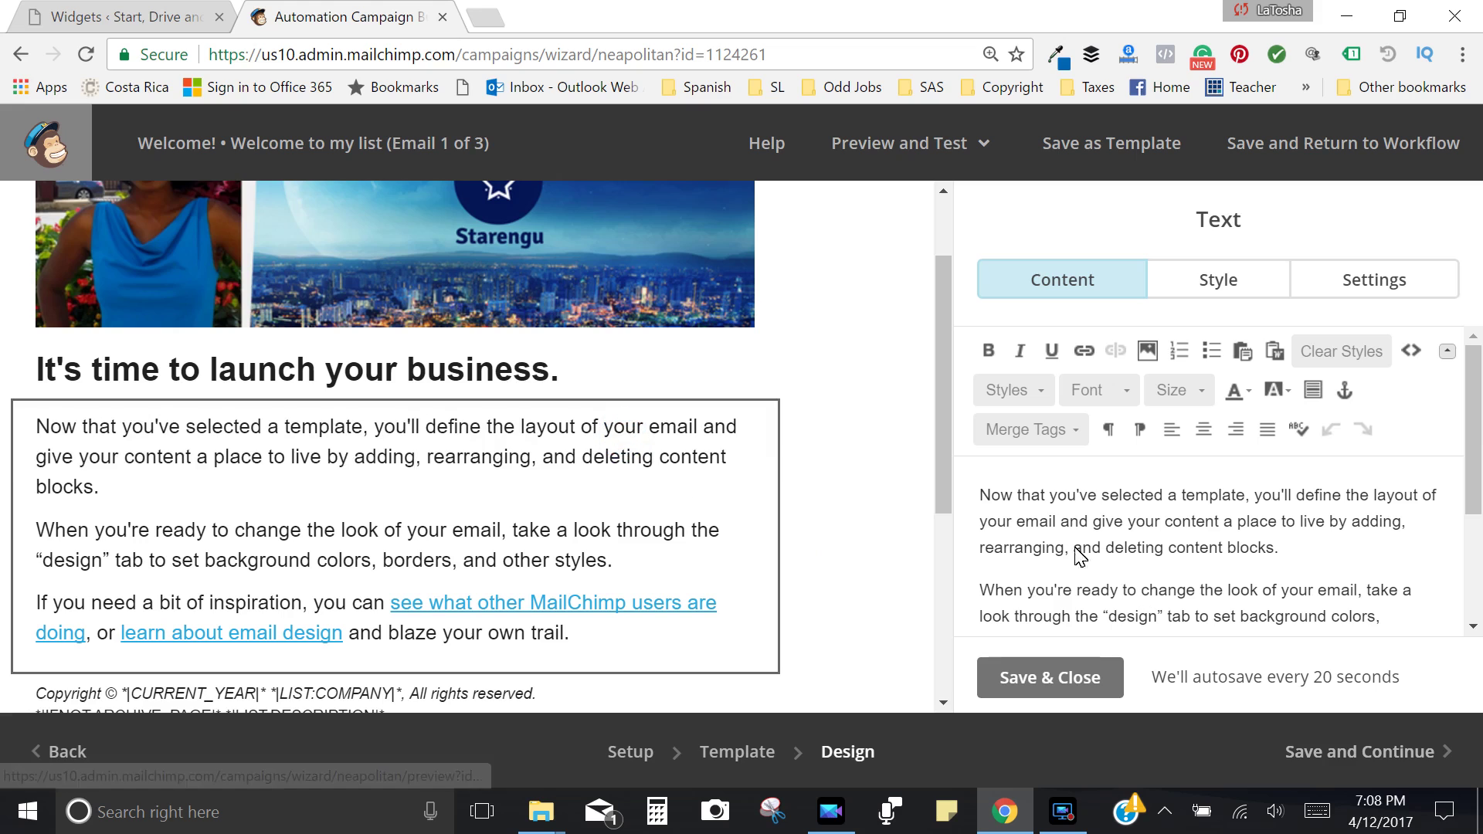
# Replace the body paragraphs with the single line 'Let's get started!' and save the block.
pyautogui.moveTo(982, 496); pyautogui.dragTo(1474, 671)
pyautogui.press('BackSpace')
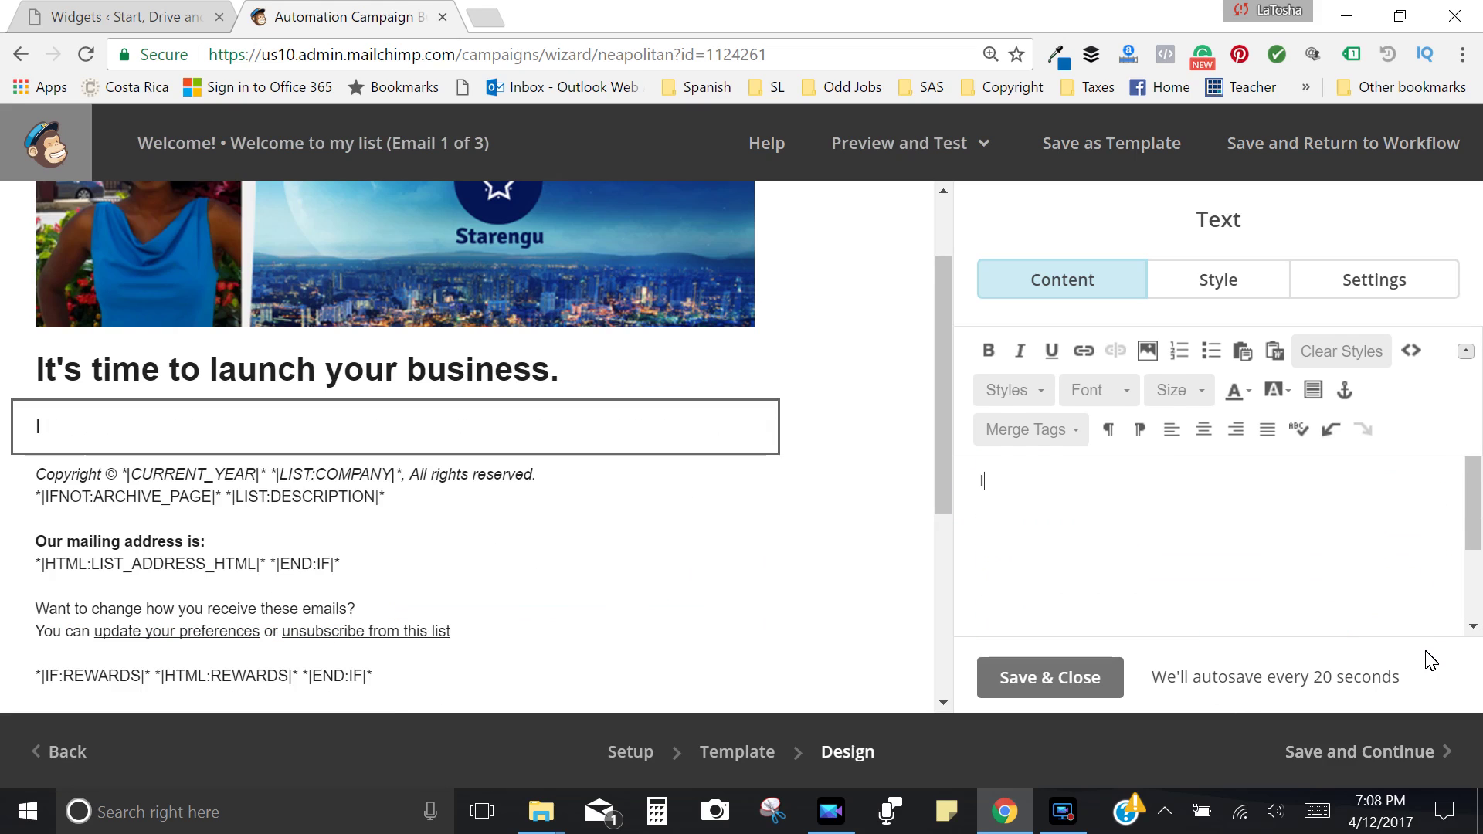
pyautogui.write("Let's")
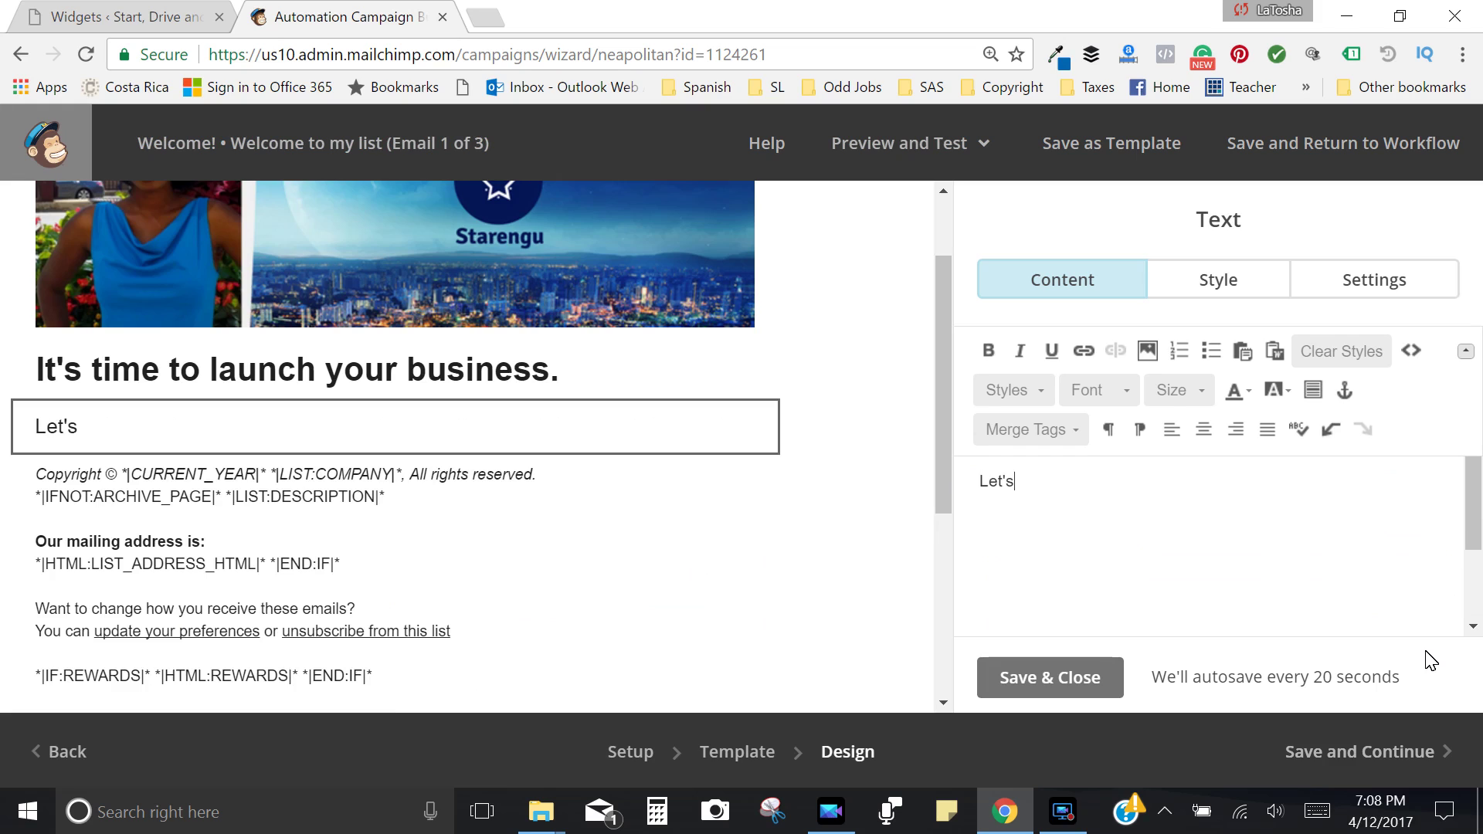
pyautogui.write(' get started')
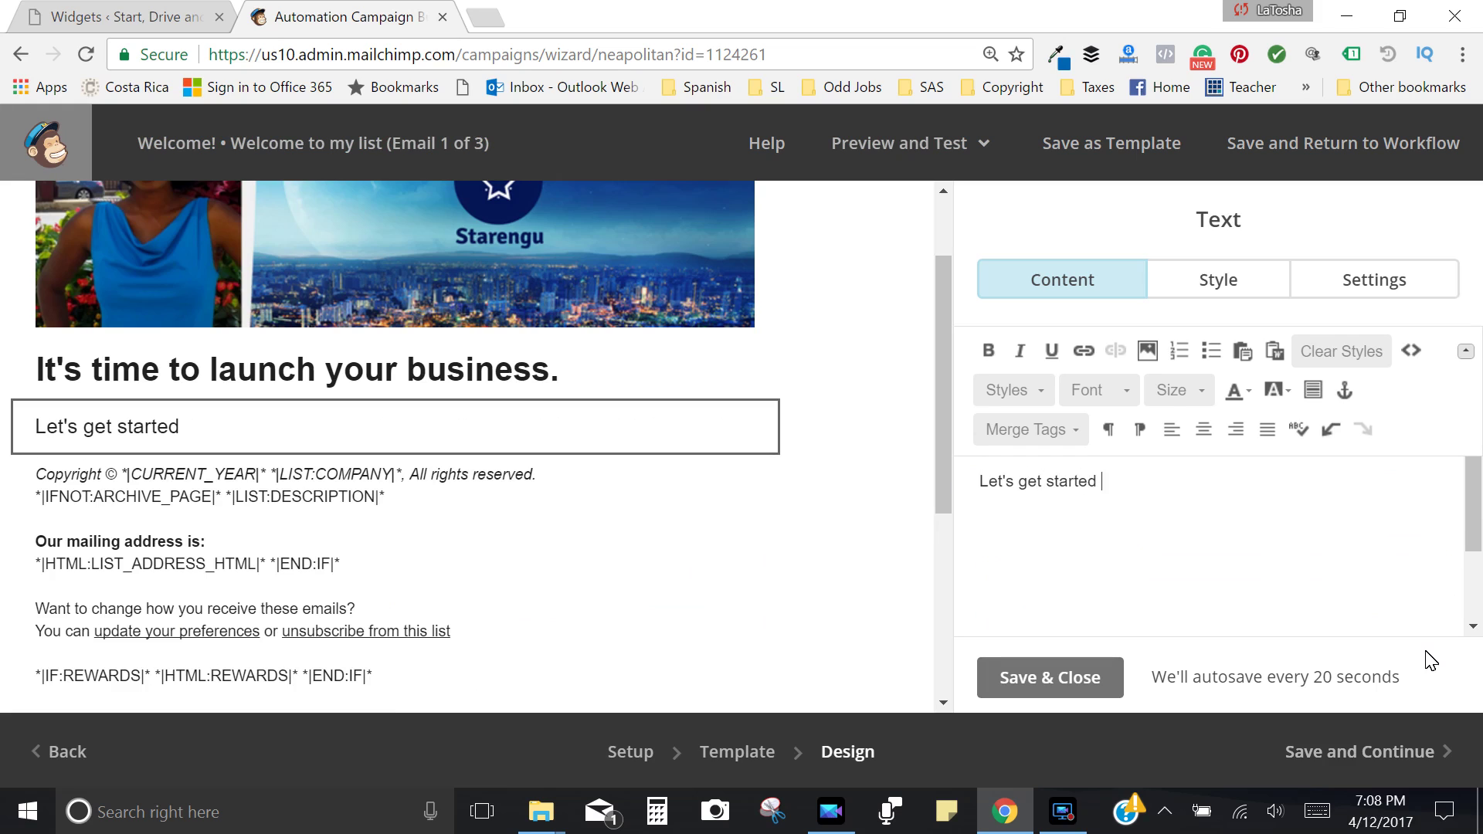
pyautogui.press('BackSpace')
pyautogui.write('!')
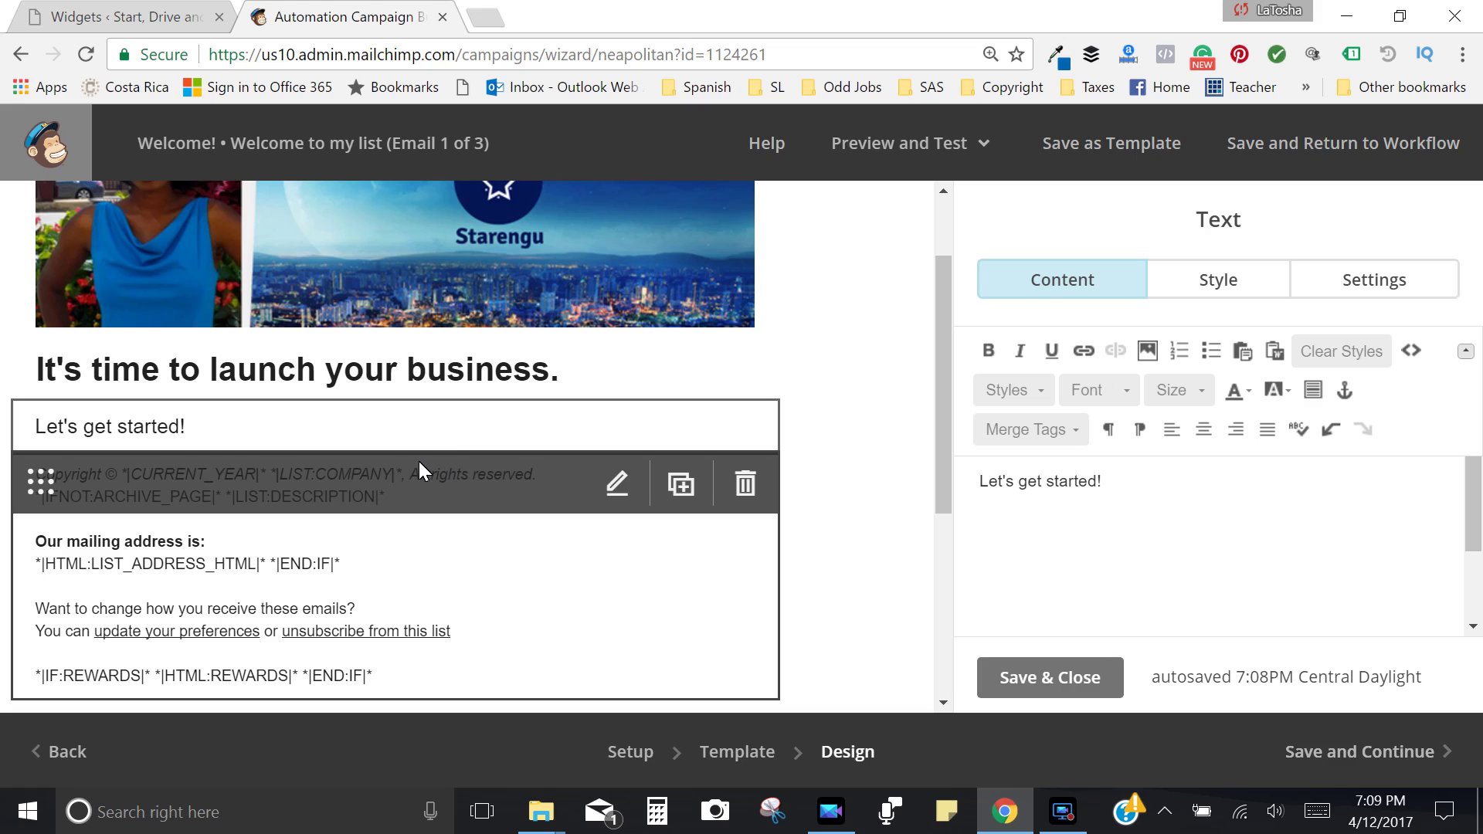
pyautogui.click(1069, 693)
# Add a Social Follow block with Facebook, Twitter and website links below the text, then save and continue.
pyautogui.scroll(-5, 1314, 539)
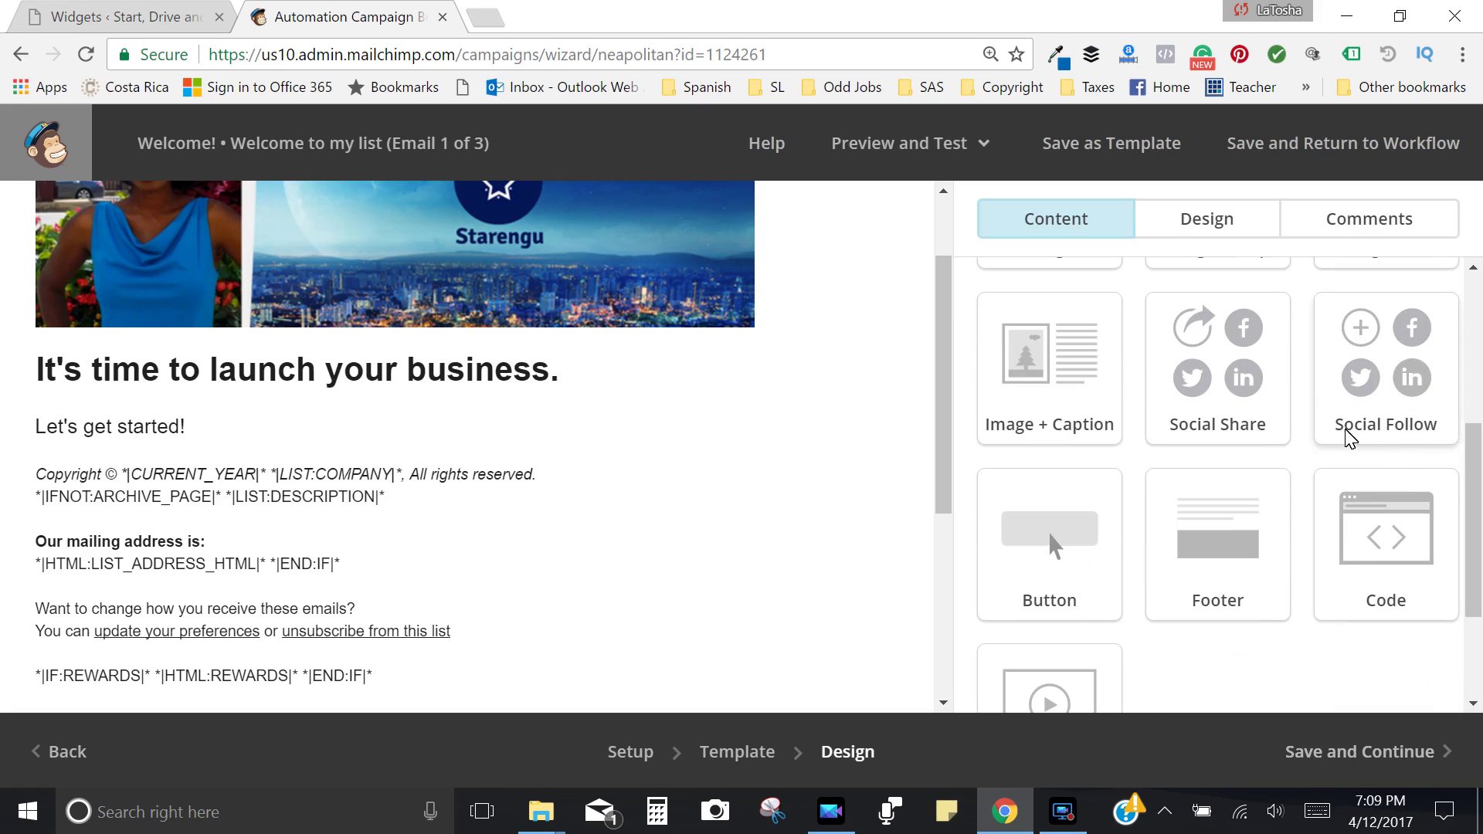
pyautogui.moveTo(1402, 384); pyautogui.dragTo(491, 503)
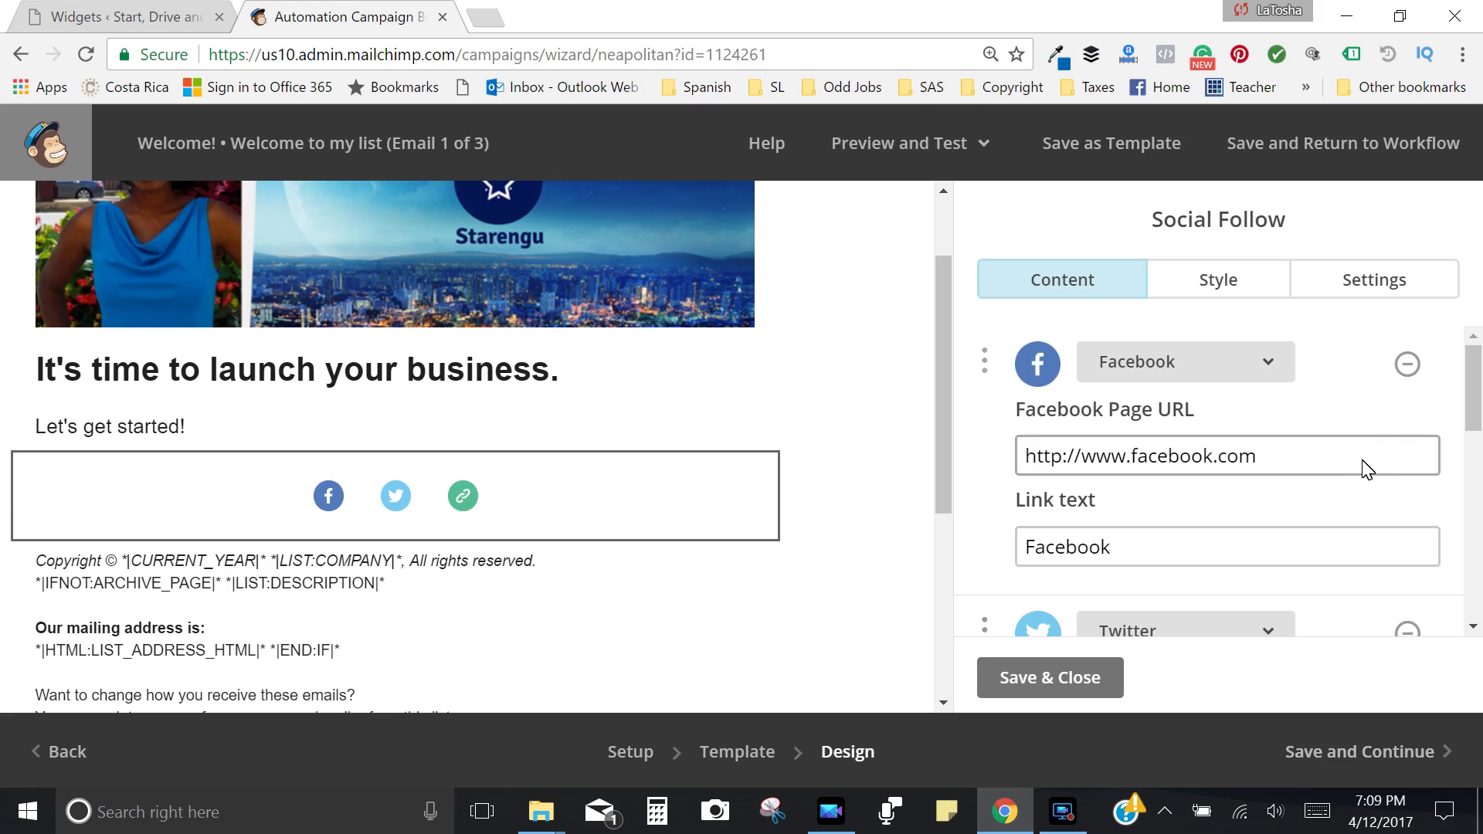
pyautogui.scroll(-6, 1345, 473)
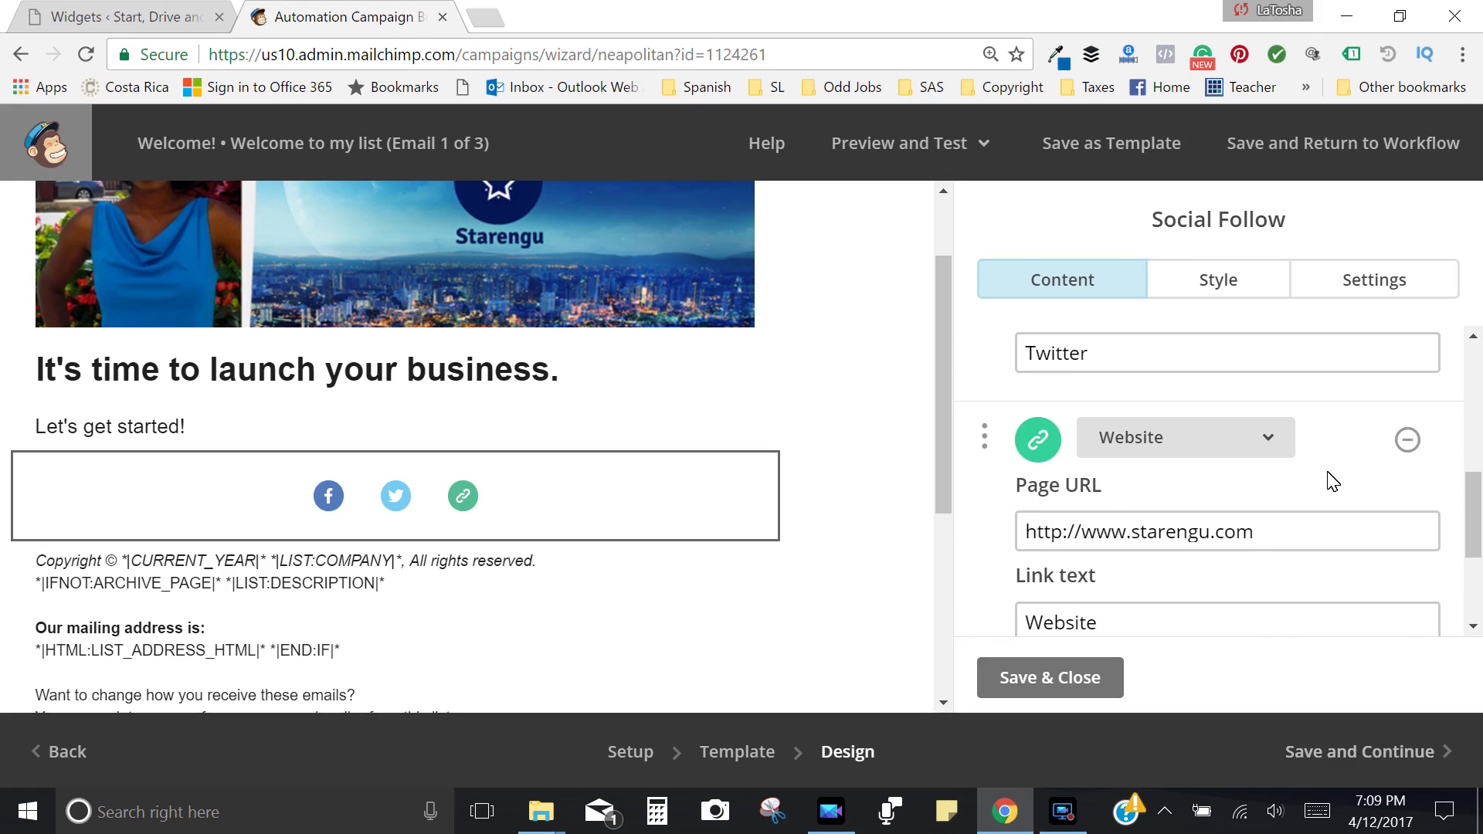
pyautogui.scroll(-3, 1332, 481)
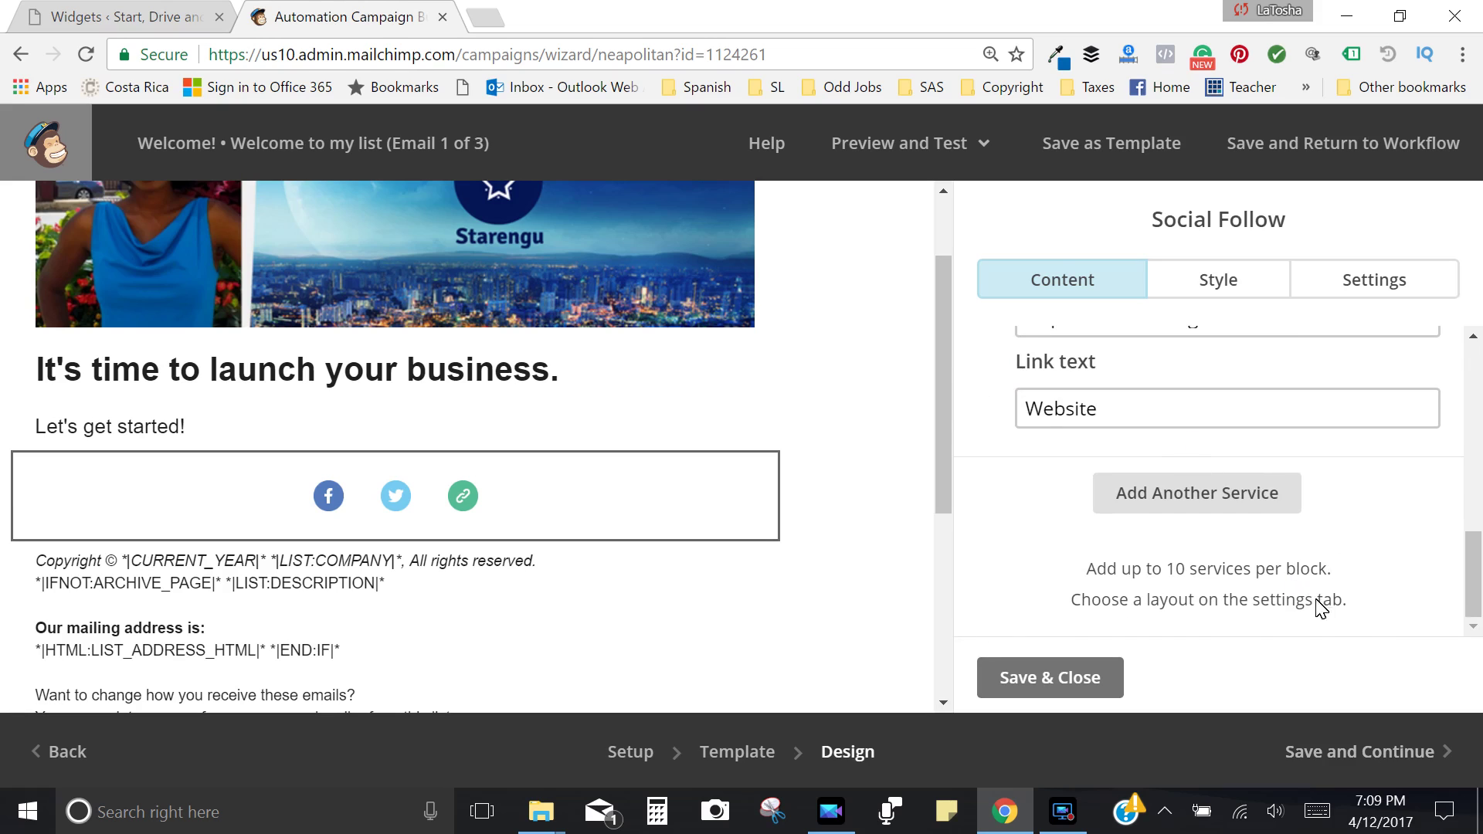
pyautogui.scroll(6, 1324, 618)
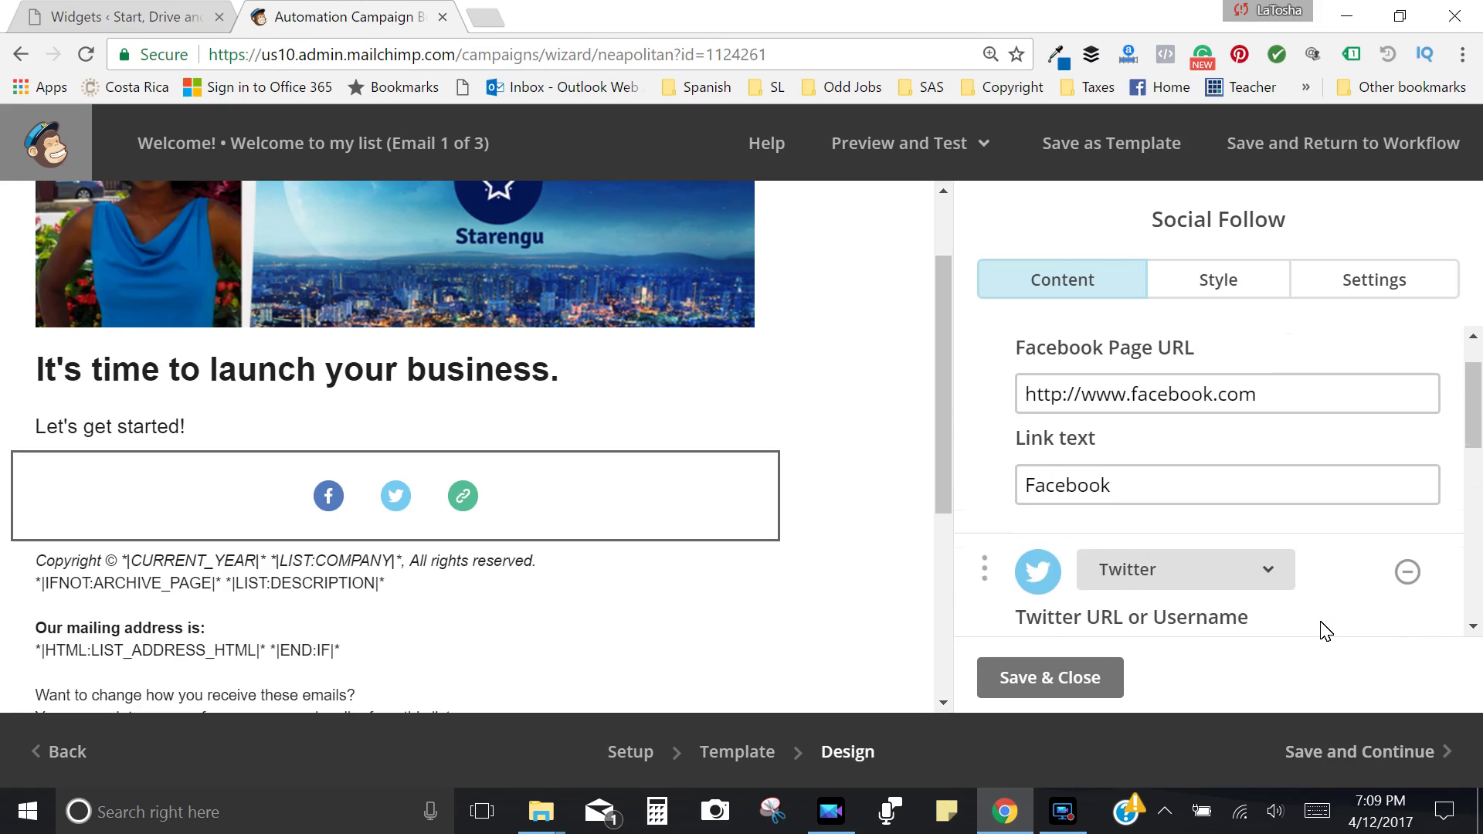
pyautogui.scroll(1, 1324, 631)
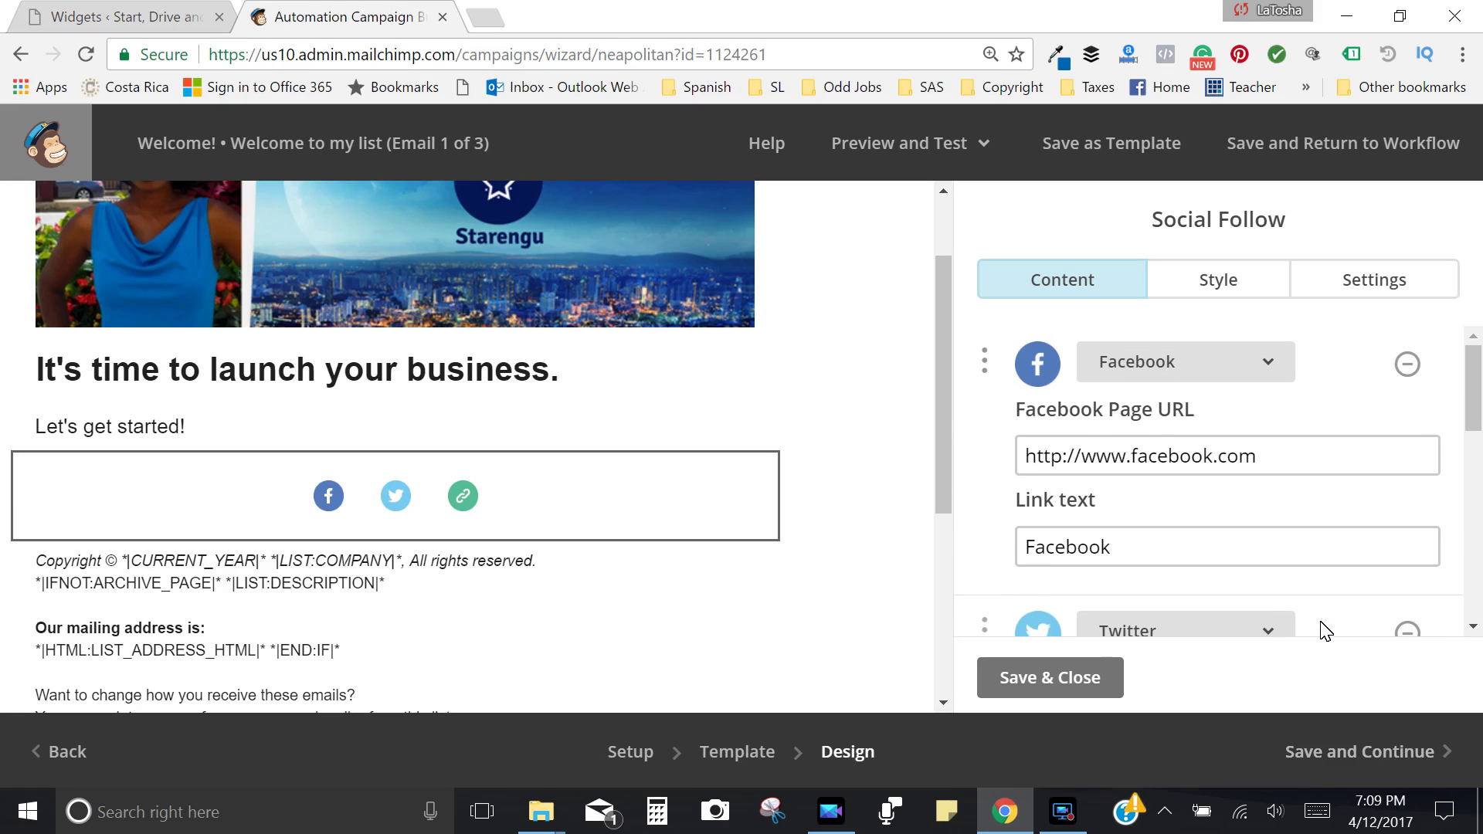
pyautogui.click(1100, 680)
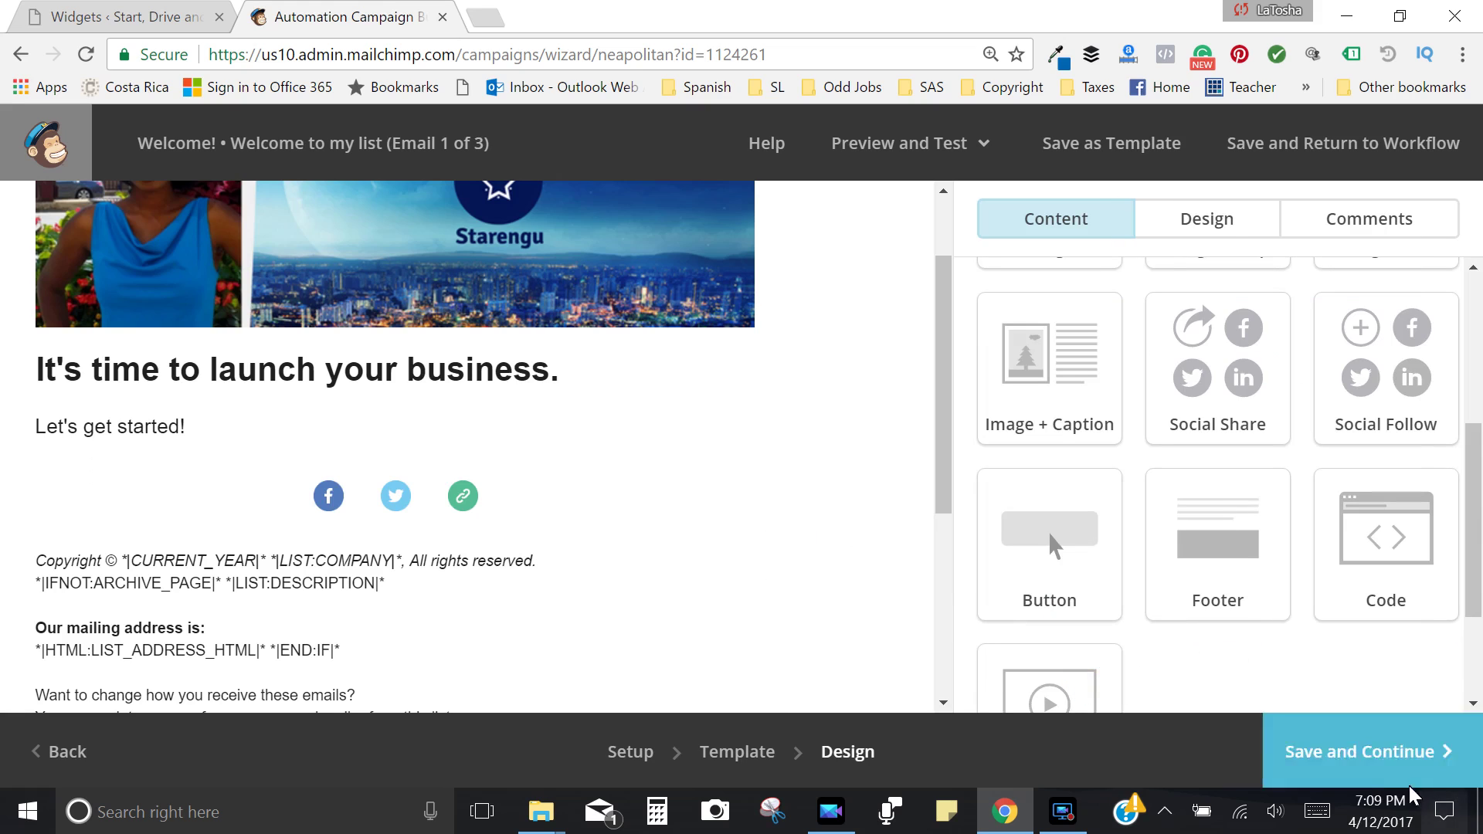
pyautogui.click(1375, 765)
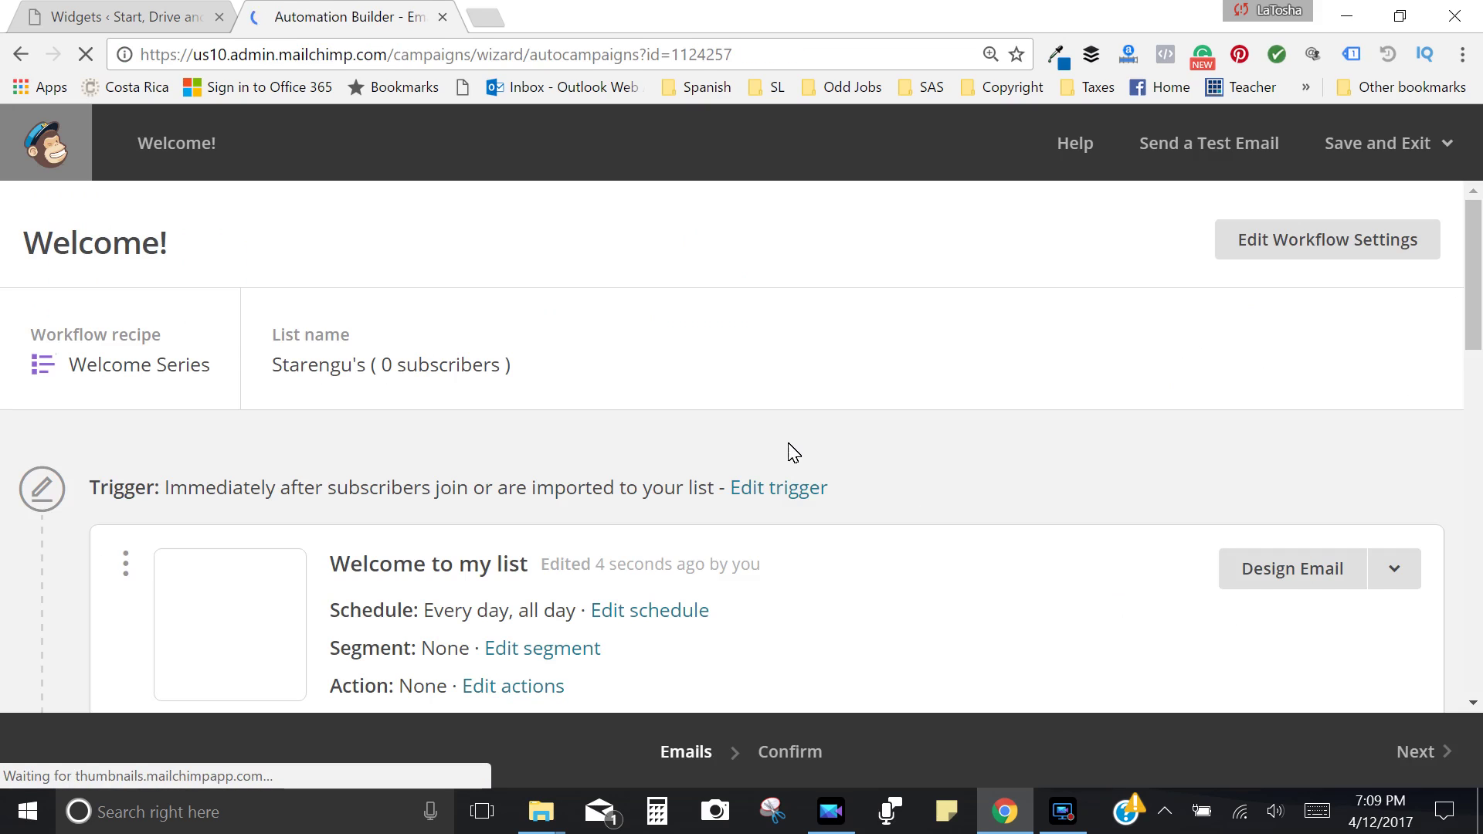
# Scroll down the Welcome! workflow to the Getting Started #2 email.
pyautogui.scroll(-1, 785, 448)
pyautogui.scroll(-1, 784, 444)
pyautogui.scroll(-1, 779, 457)
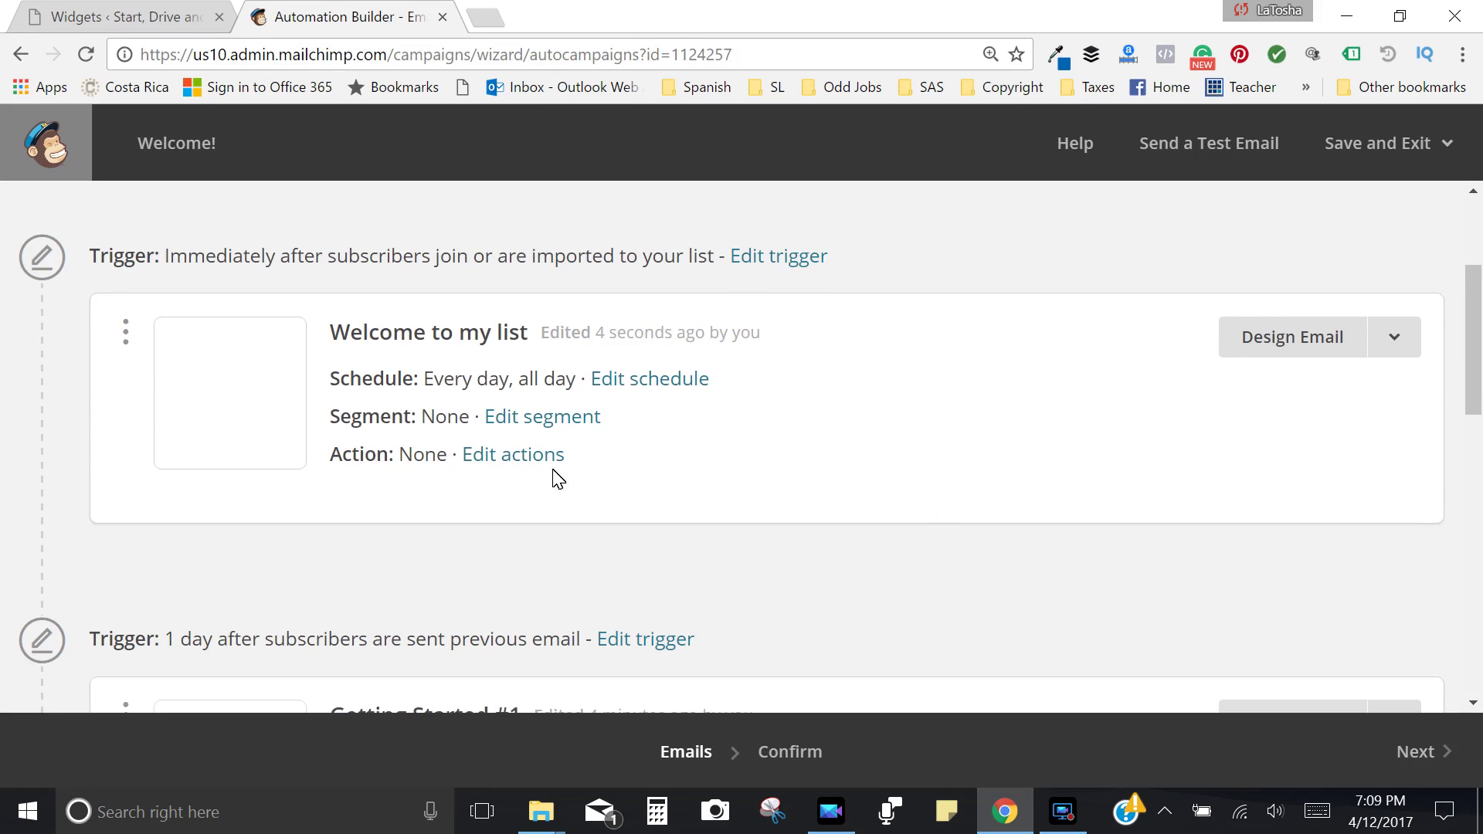
pyautogui.scroll(-6, 556, 480)
pyautogui.scroll(-2, 340, 533)
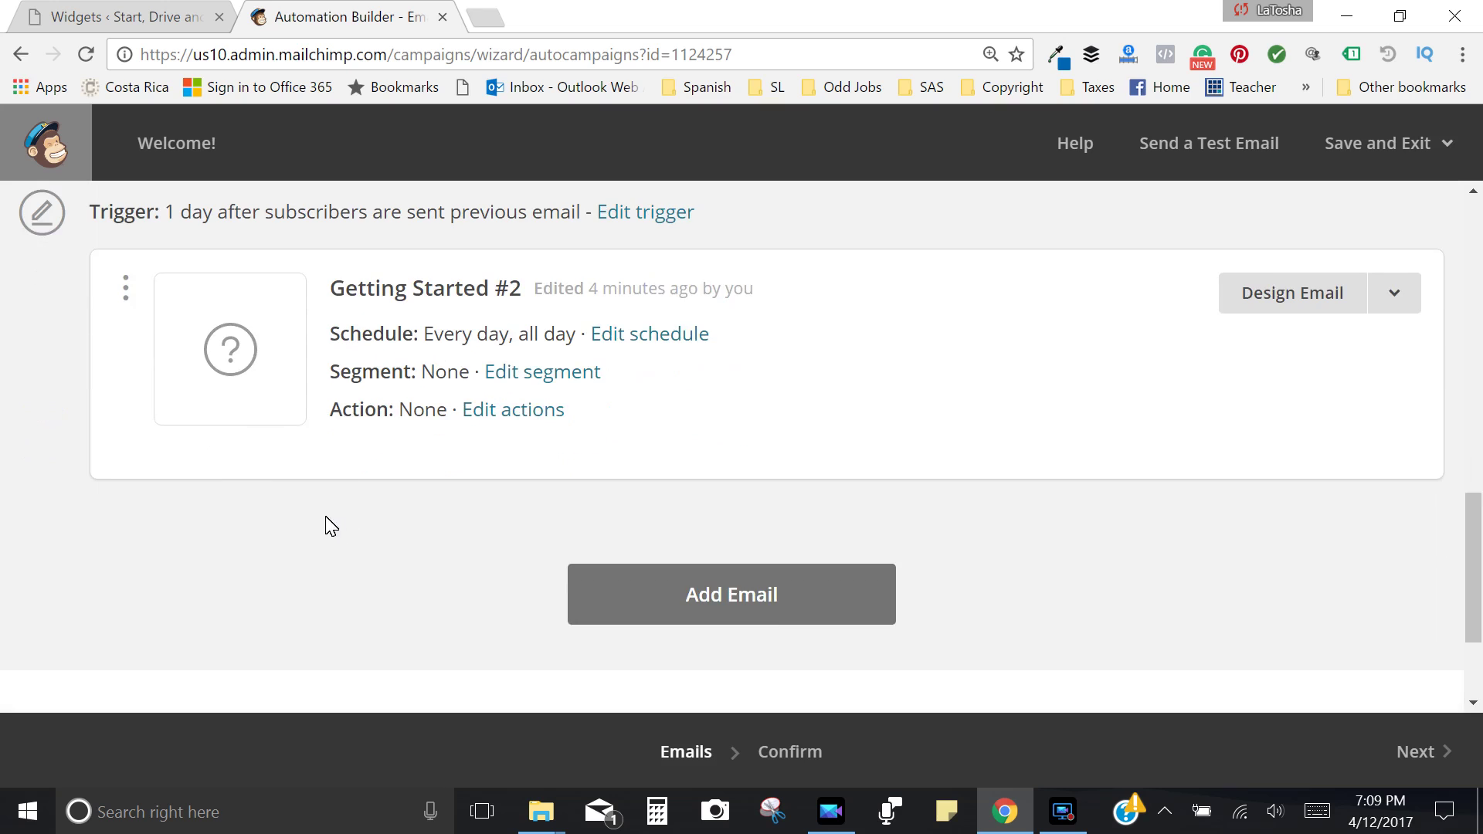
pyautogui.scroll(1, 109, 421)
# Delete the Getting Started #2 email, confirming by typing DELETE.
pyautogui.click(1395, 409)
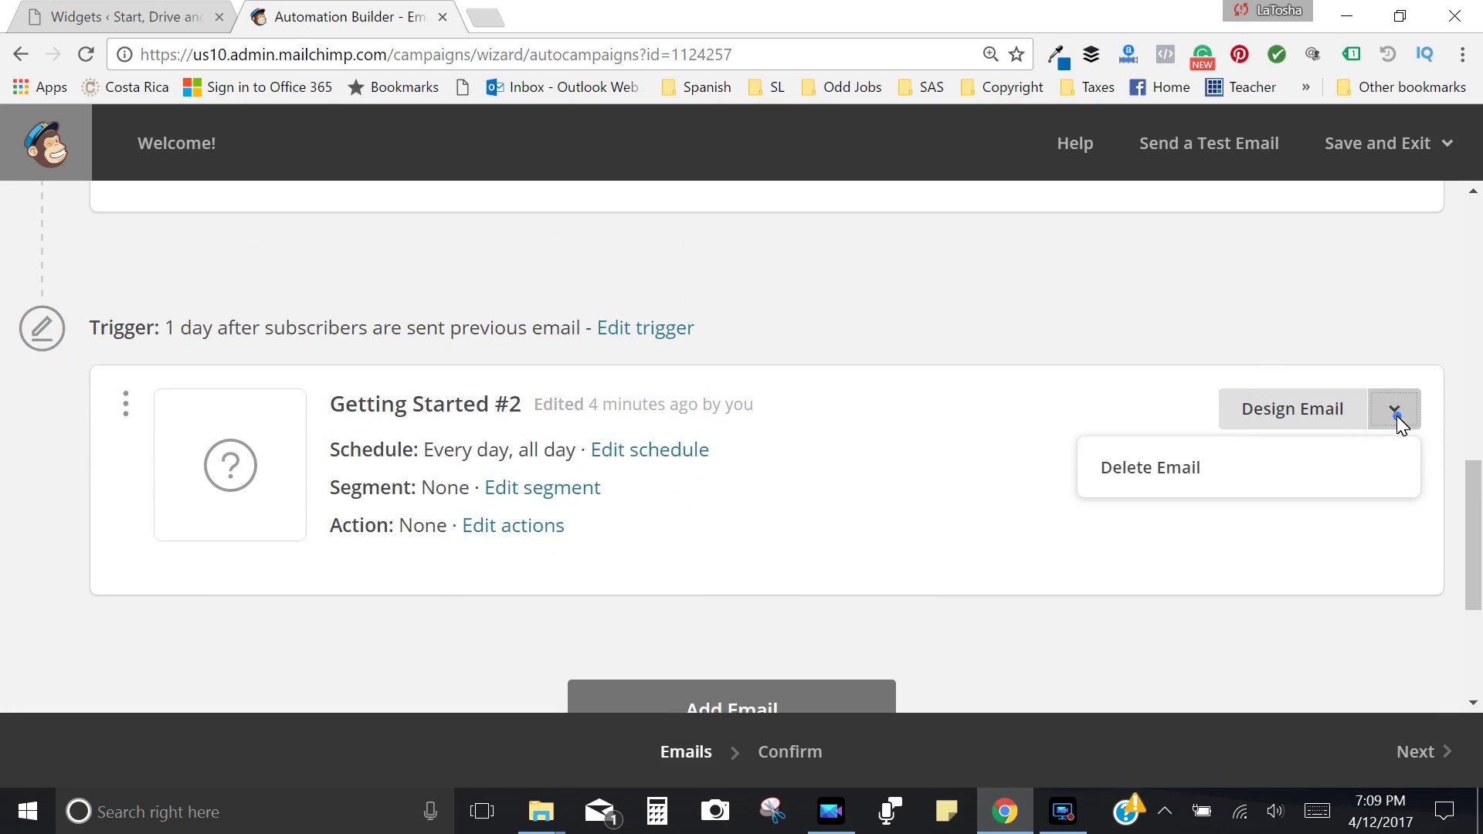
pyautogui.click(1223, 462)
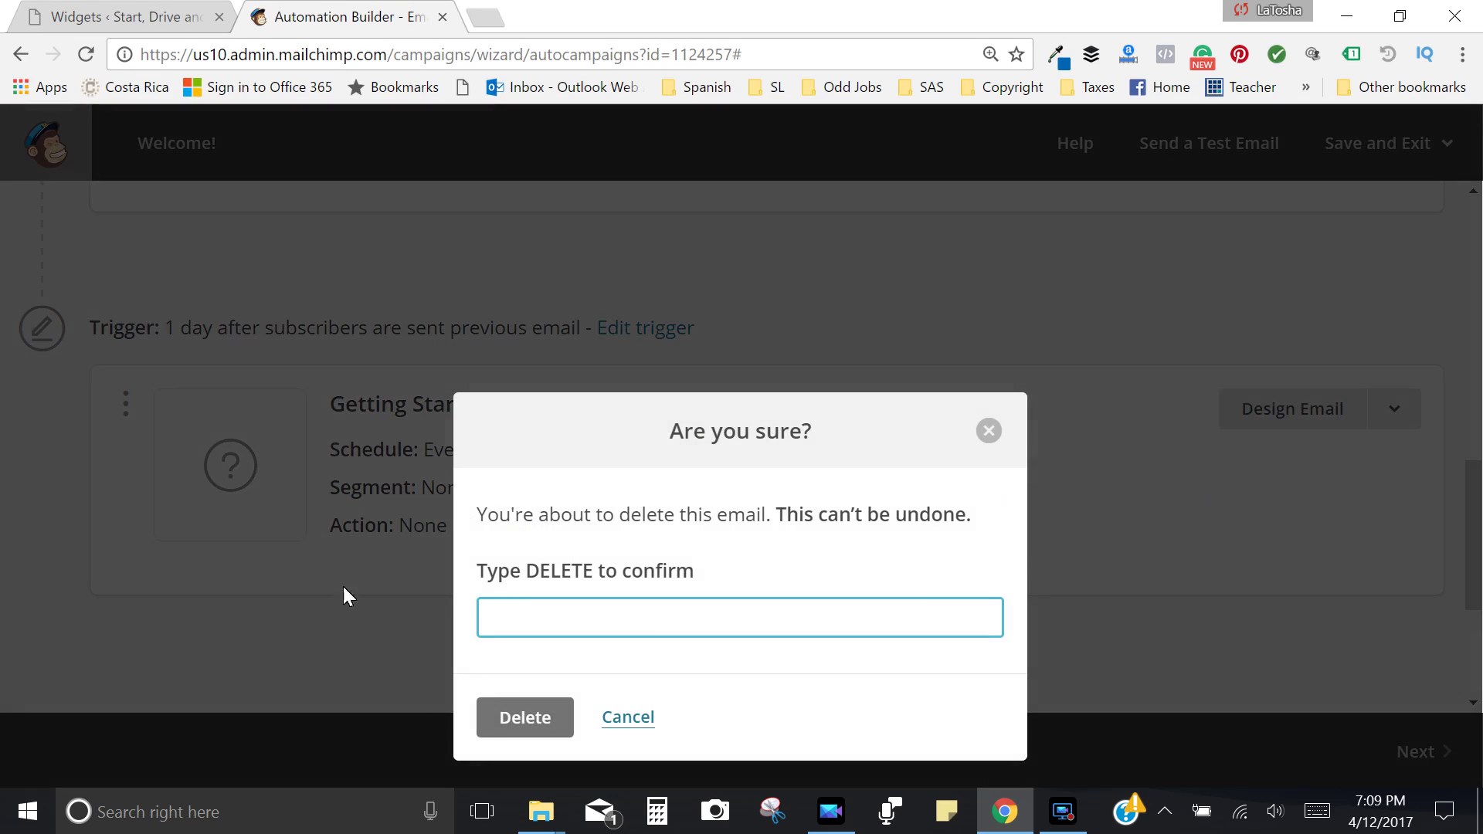
pyautogui.write('DELETE')
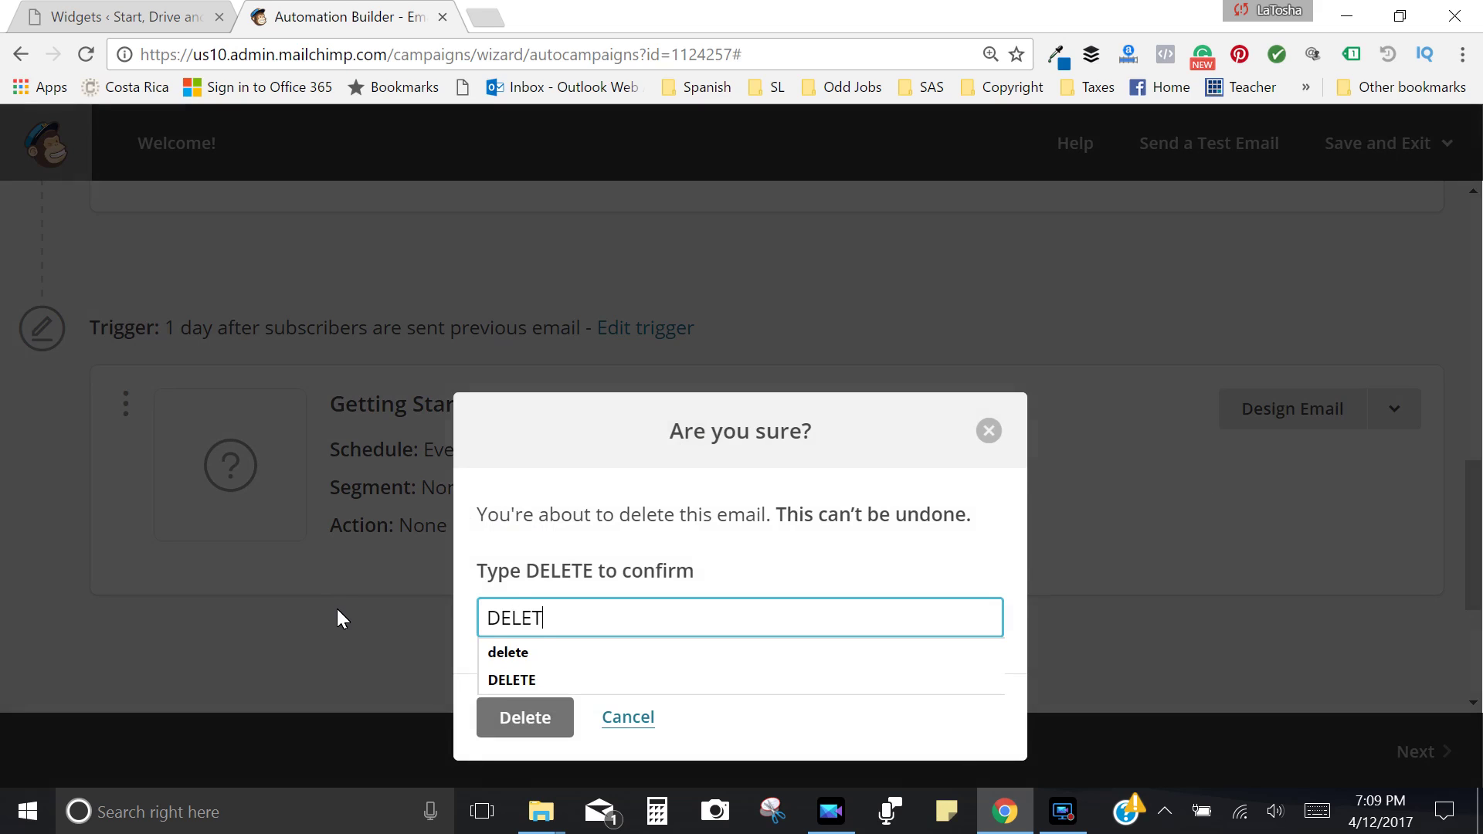
pyautogui.click(517, 717)
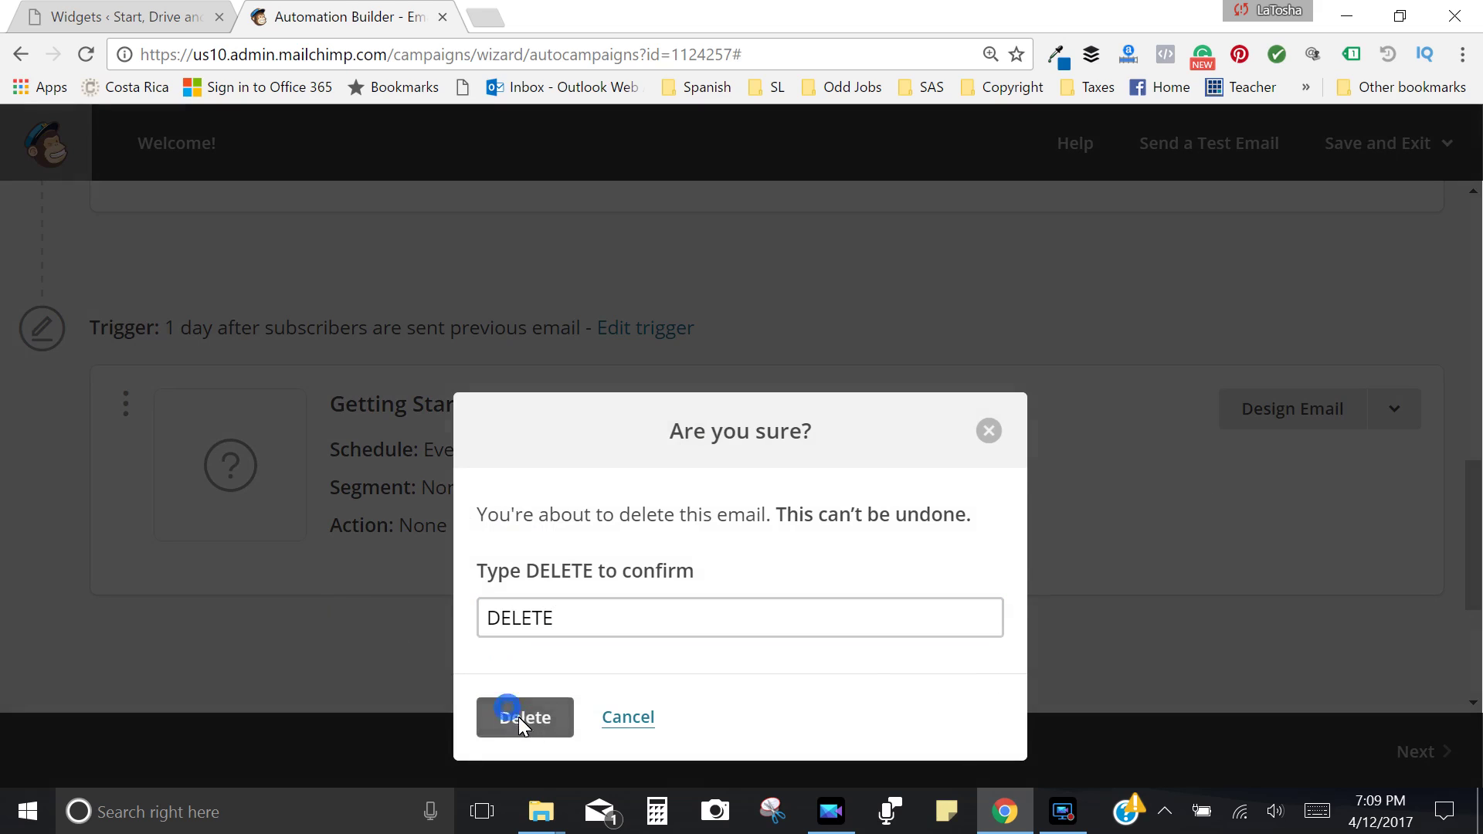
# Open the trigger settings of Getting Started #1, currently sent 1 day after the previous email.
pyautogui.scroll(5, 629, 357)
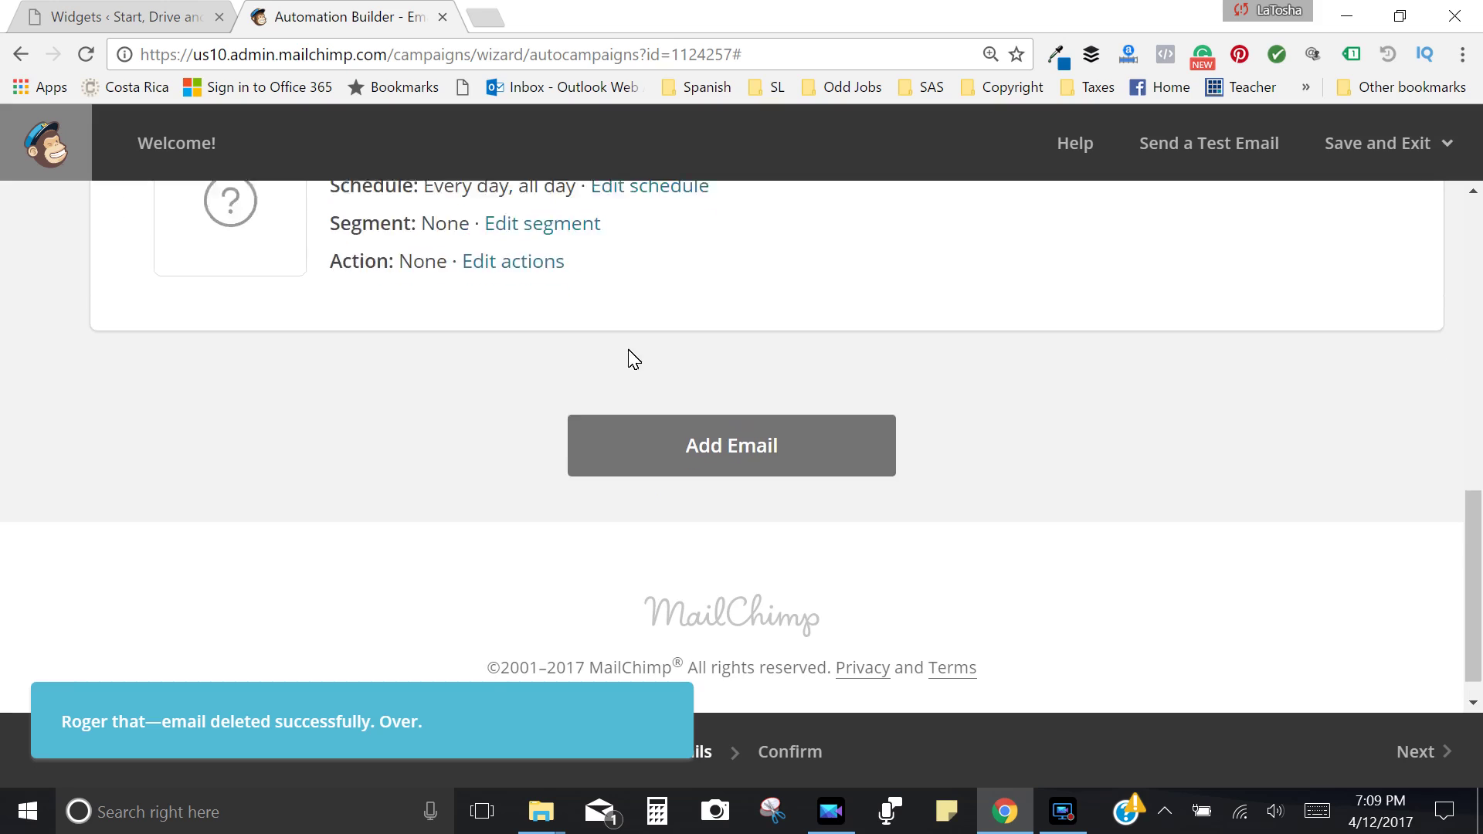
pyautogui.scroll(3, 679, 447)
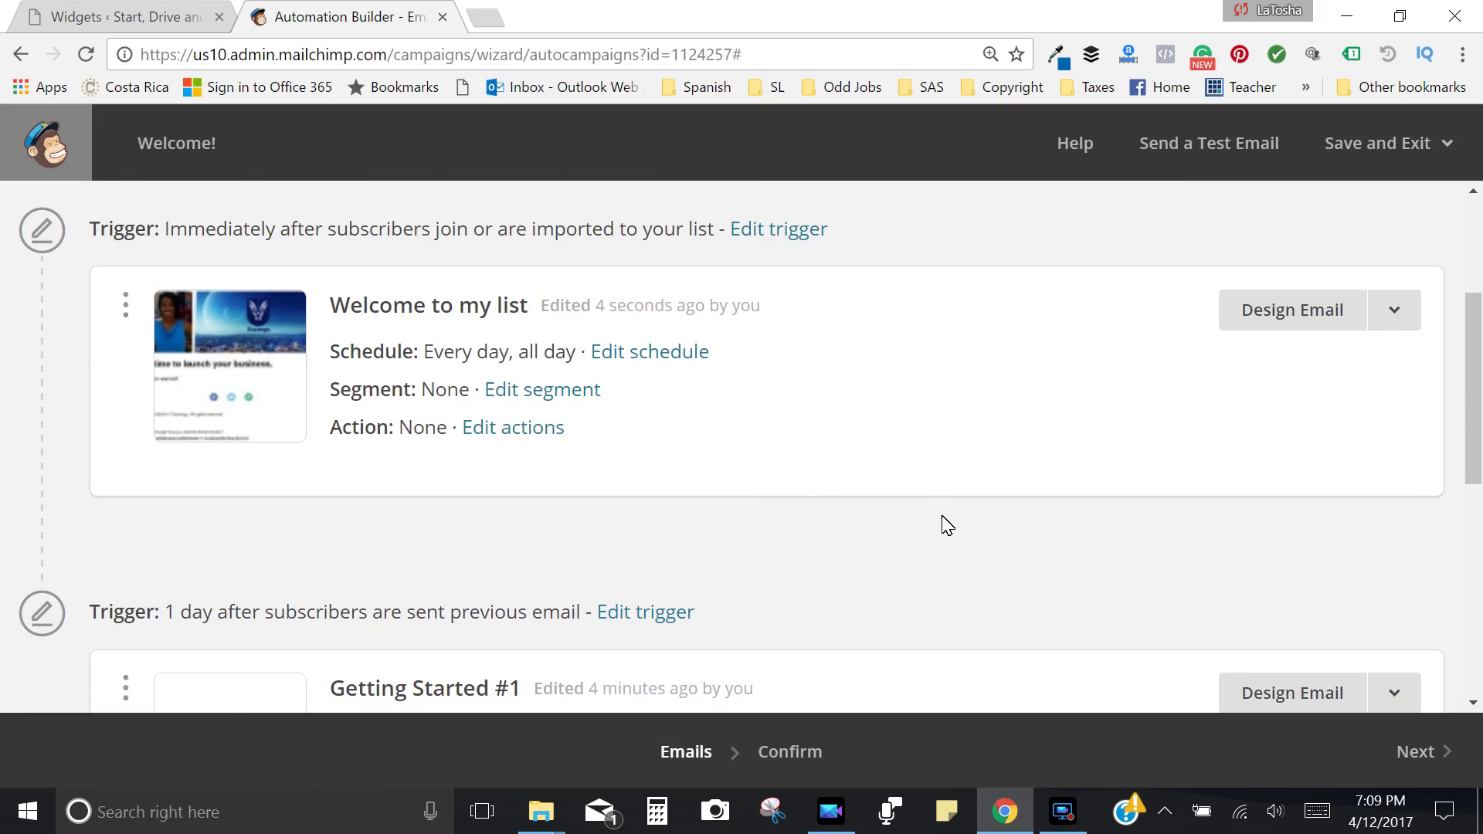
pyautogui.scroll(-1, 869, 547)
pyautogui.scroll(-2, 872, 549)
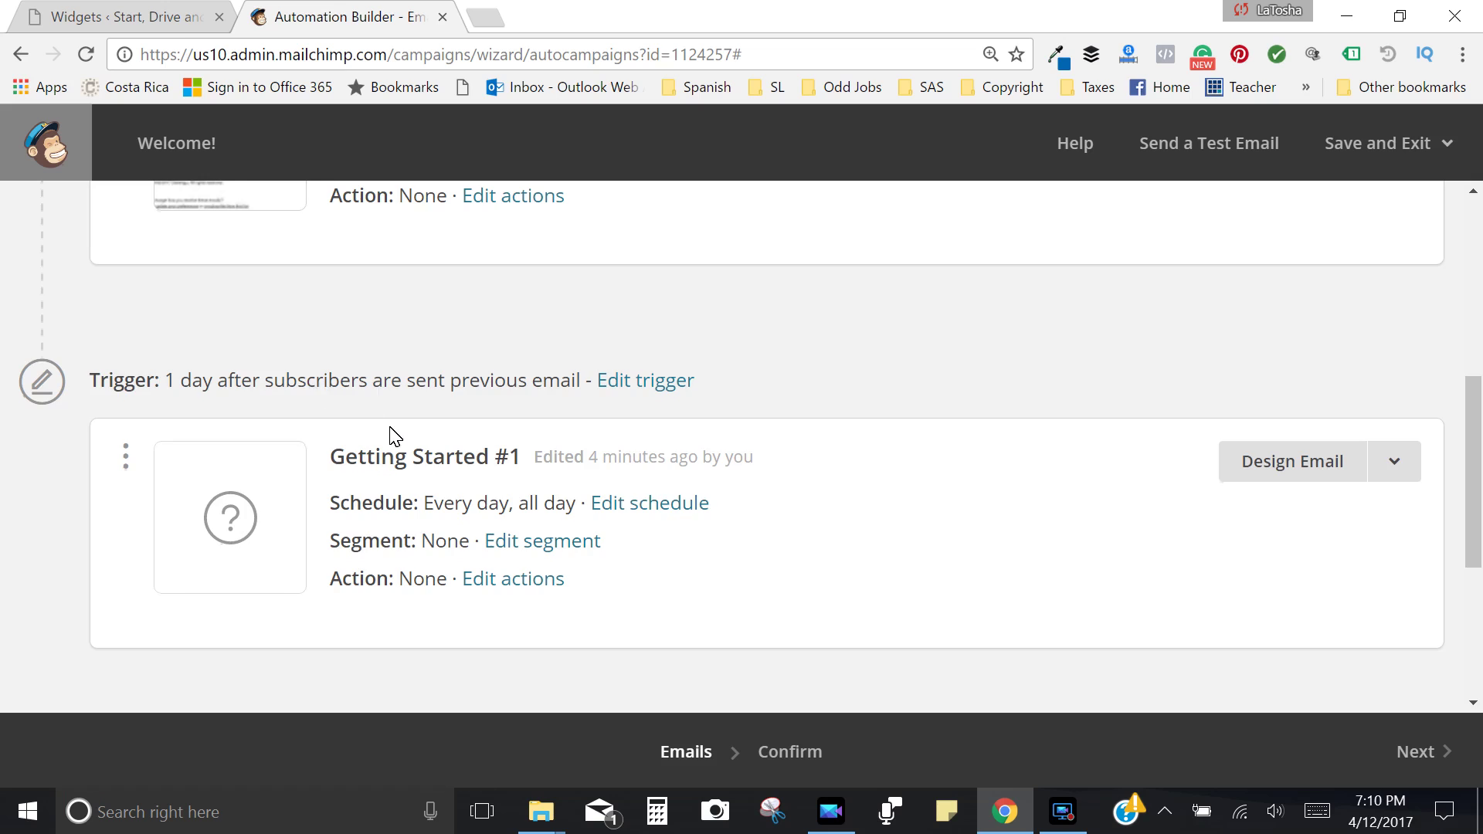
pyautogui.scroll(2, 391, 433)
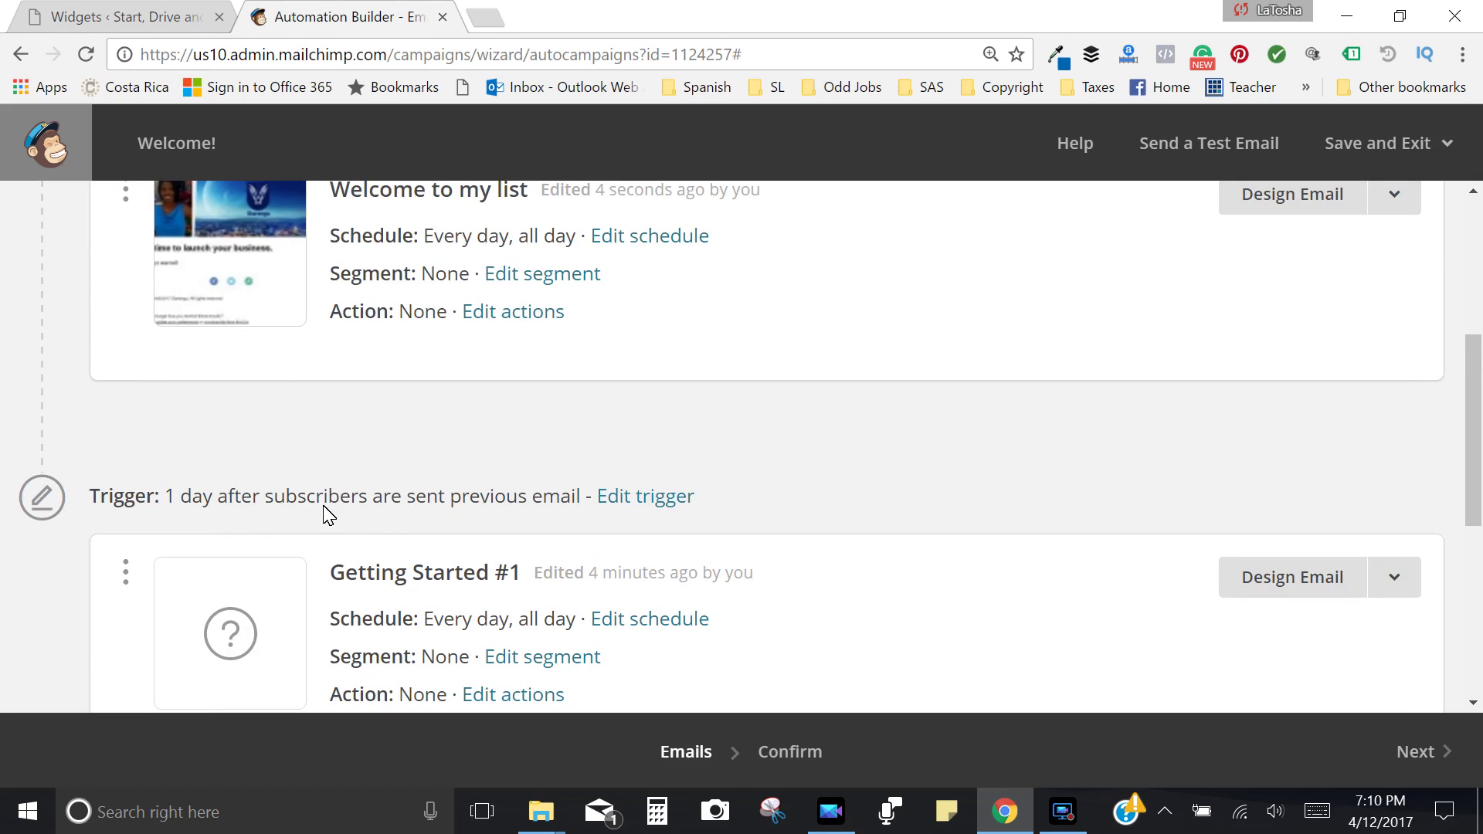
pyautogui.scroll(3, 456, 410)
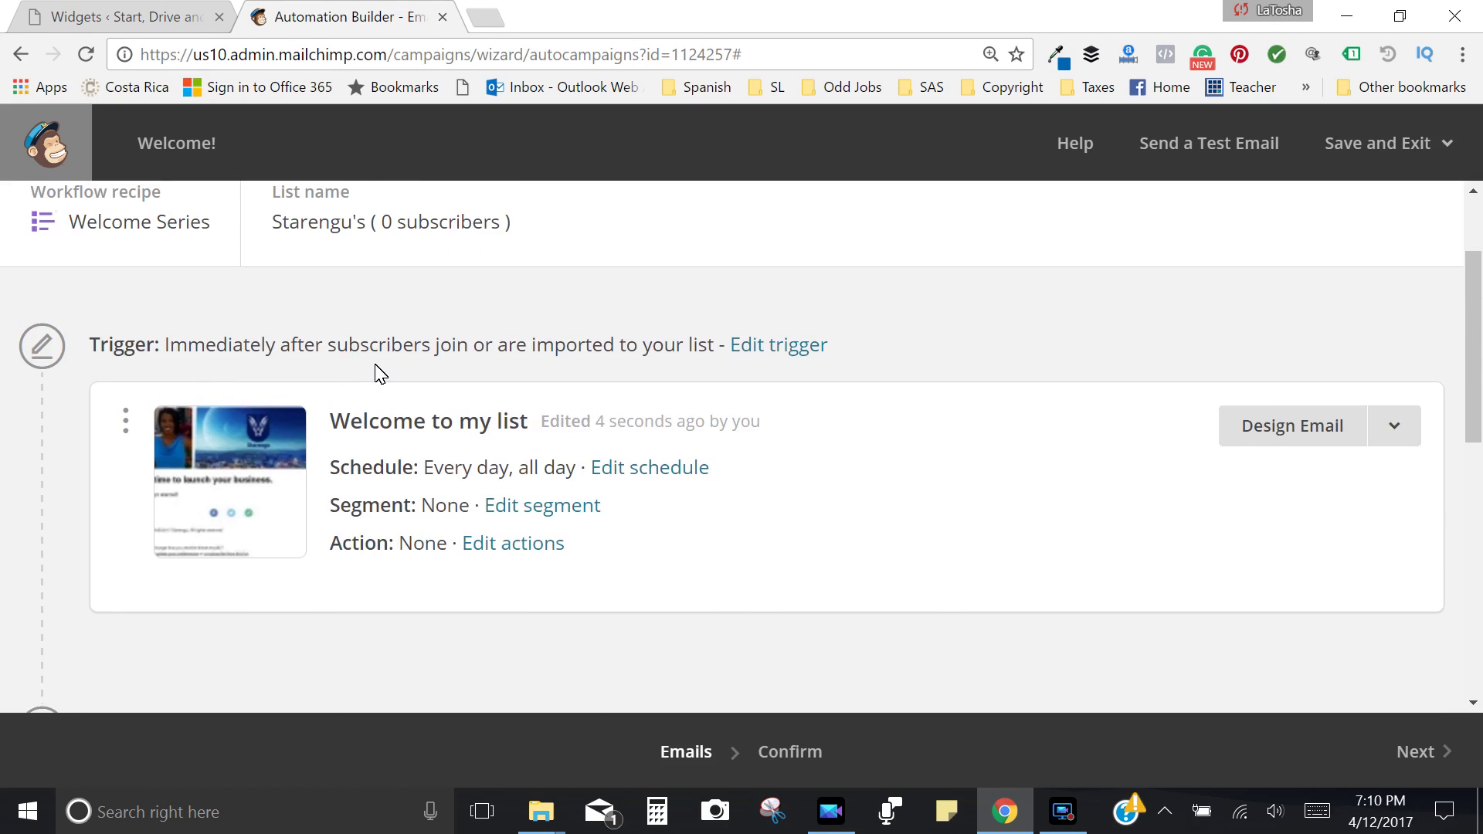
pyautogui.scroll(-3, 588, 552)
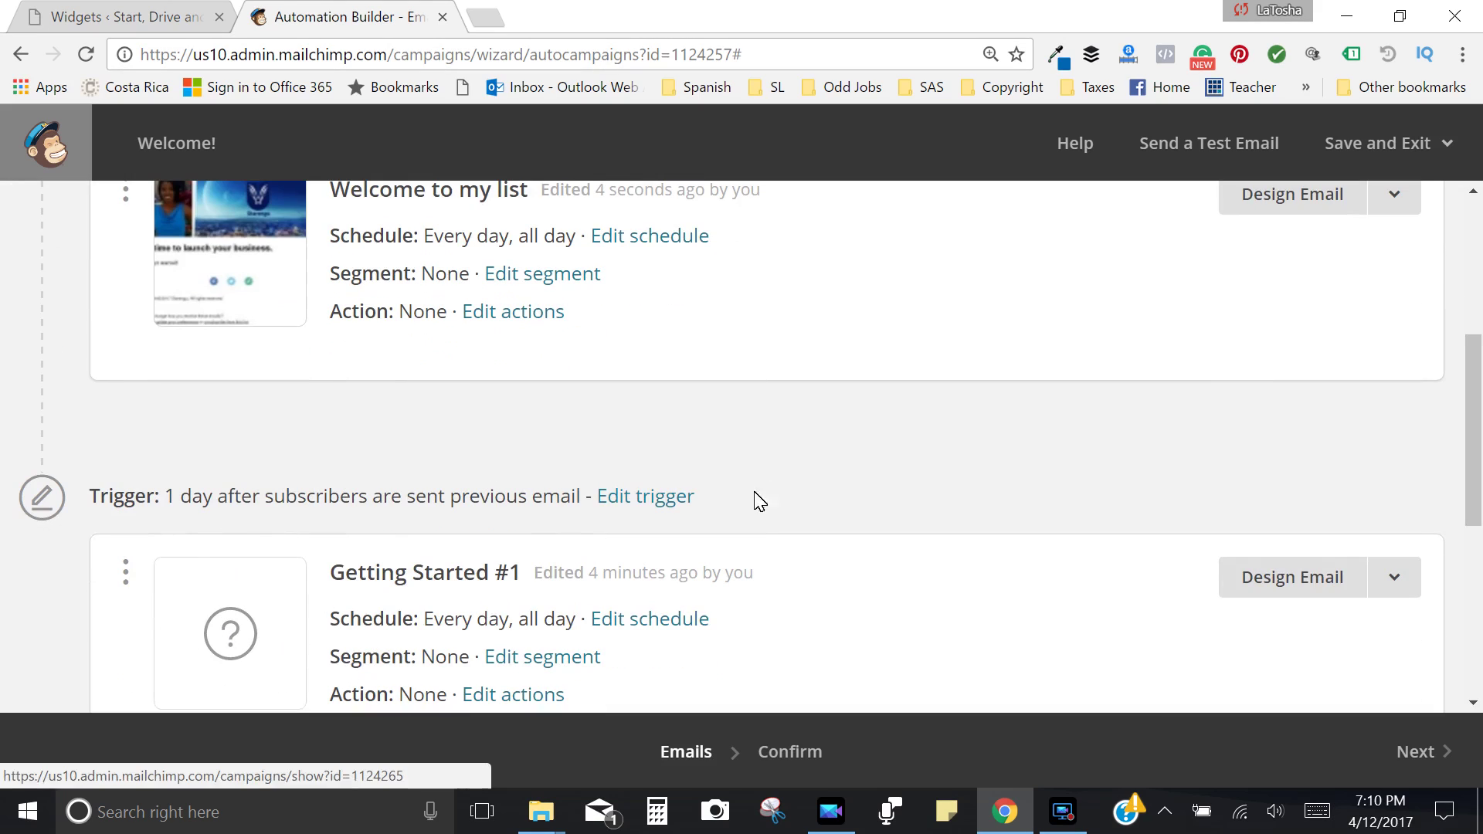
pyautogui.click(645, 502)
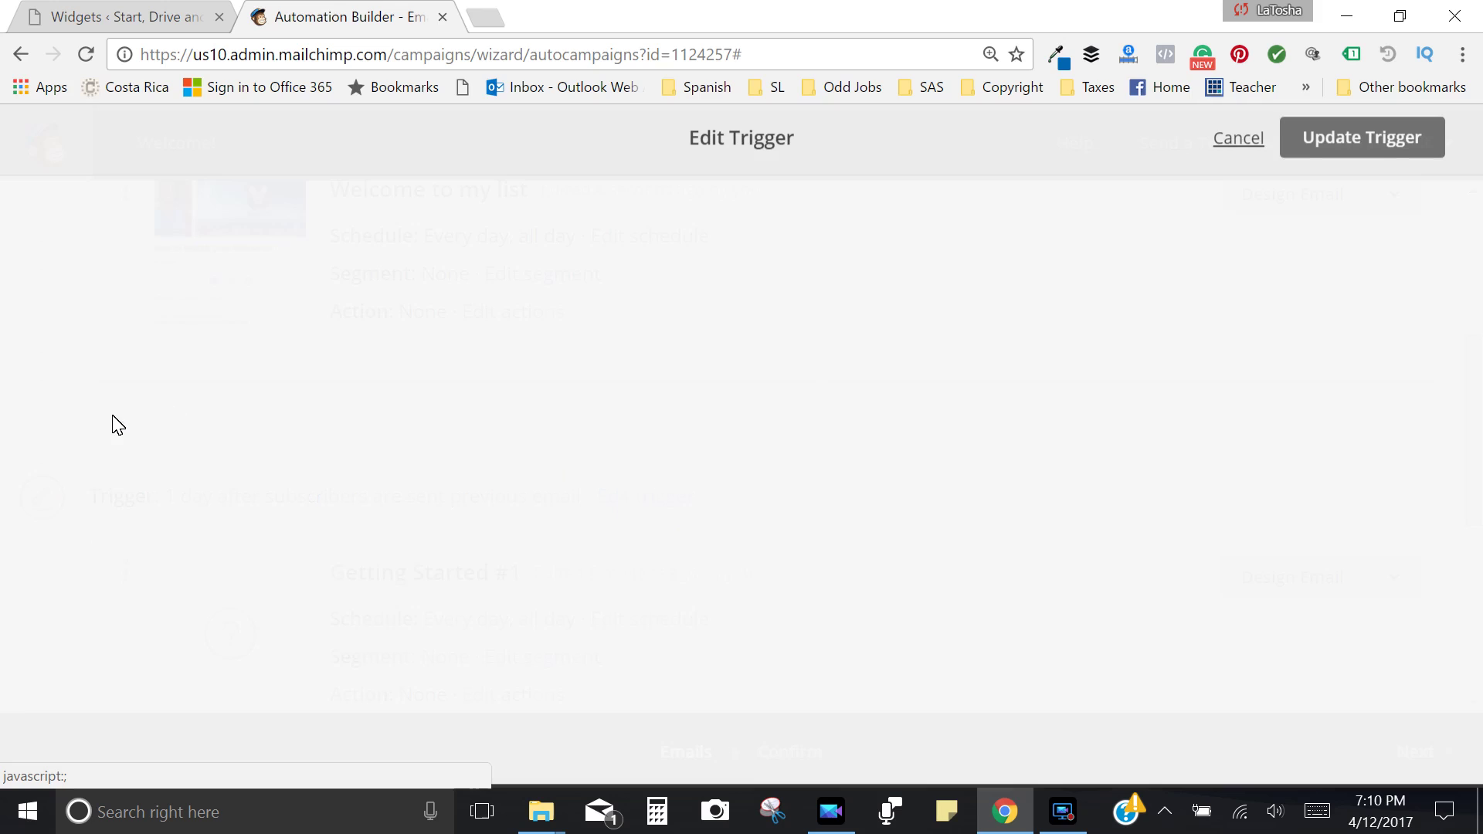
# Change Getting Started #1's delay to 3 days after the previous email and save.
pyautogui.moveTo(225, 502); pyautogui.dragTo(116, 491)
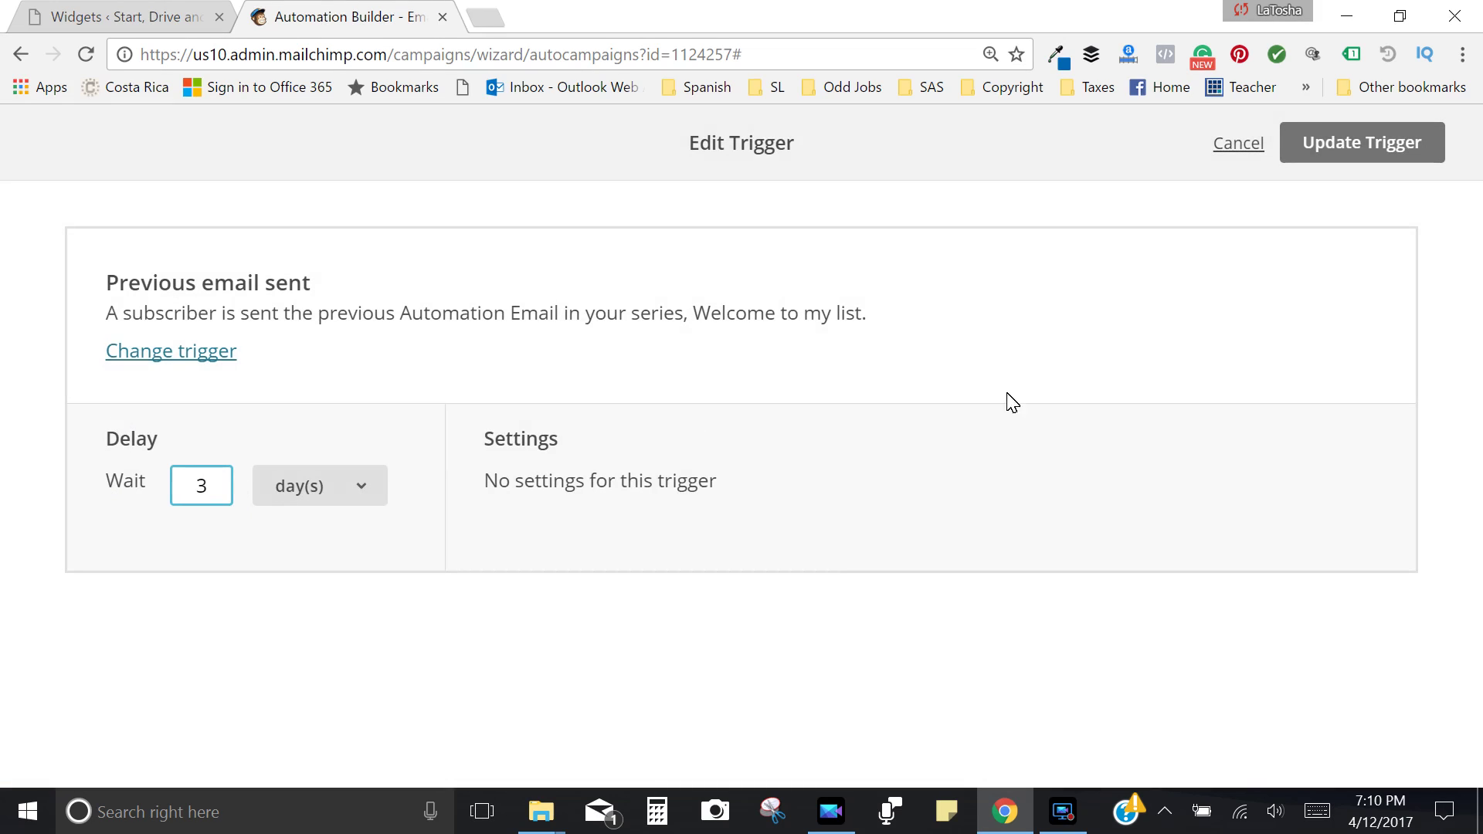
pyautogui.click(1380, 138)
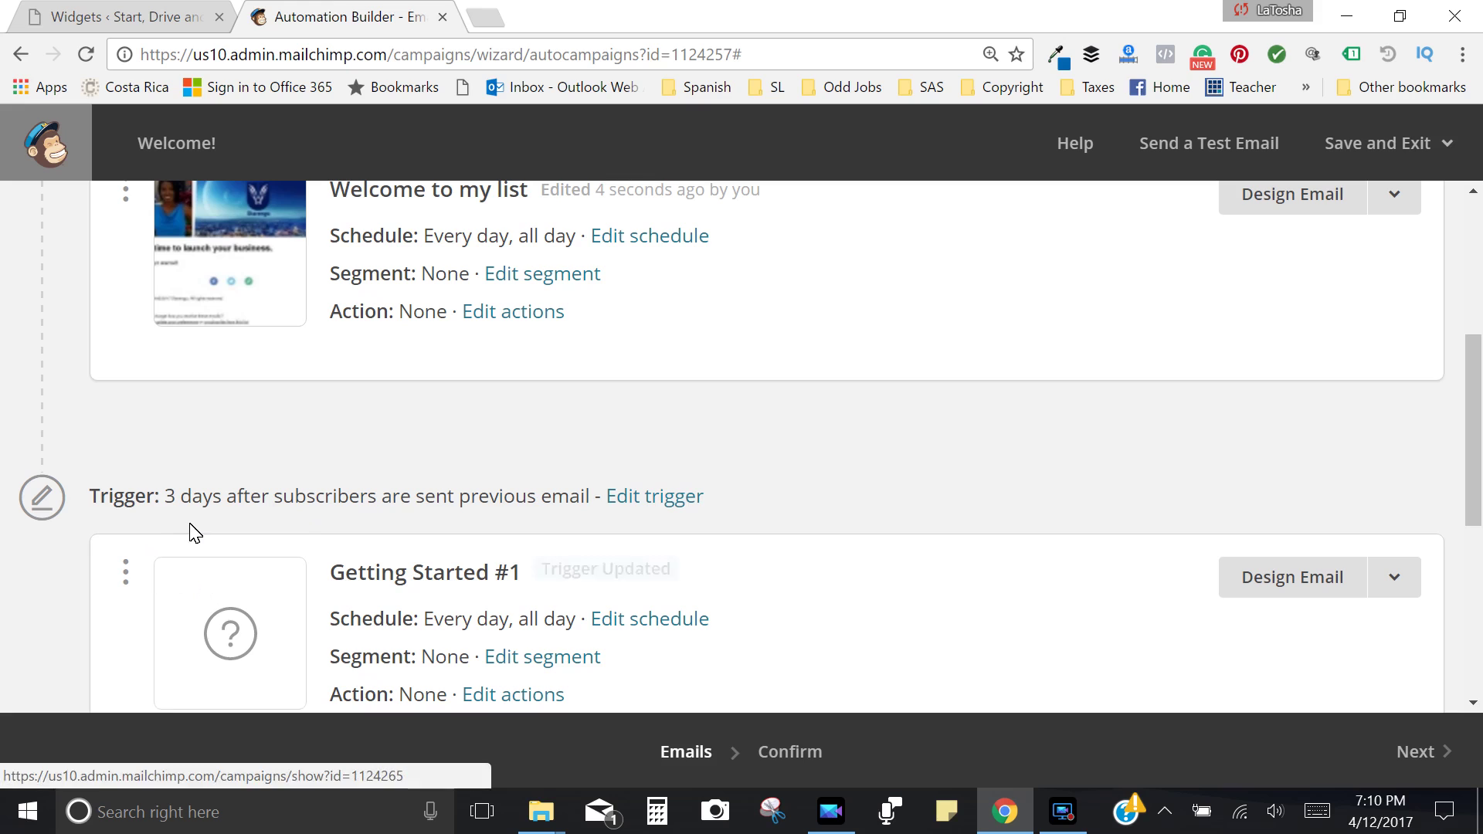
pyautogui.scroll(-1, 1341, 533)
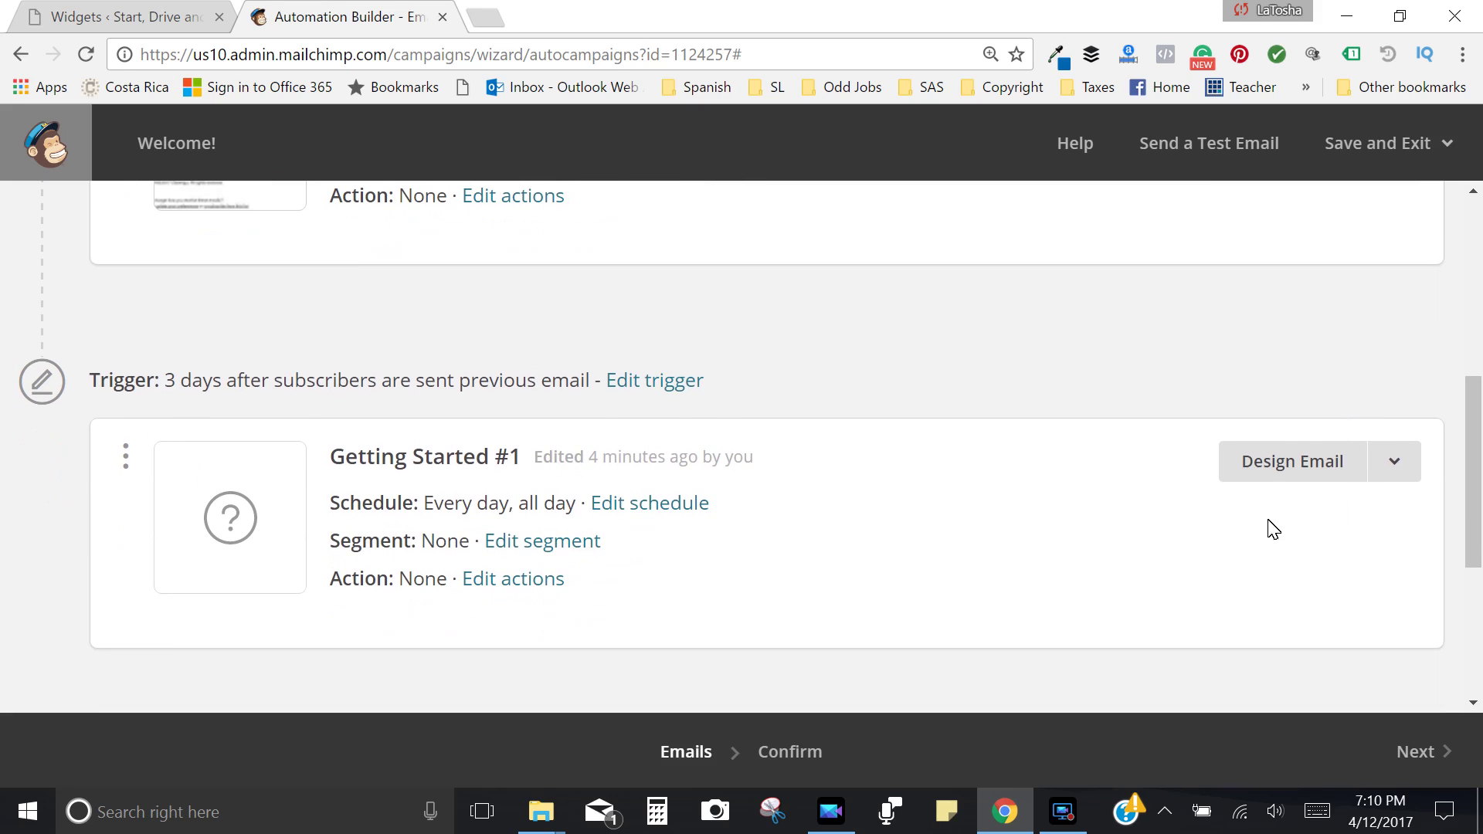
# Rename the second email to 'Welcome 2' and give it the subject 'Welcome 2'.
pyautogui.click(1337, 466)
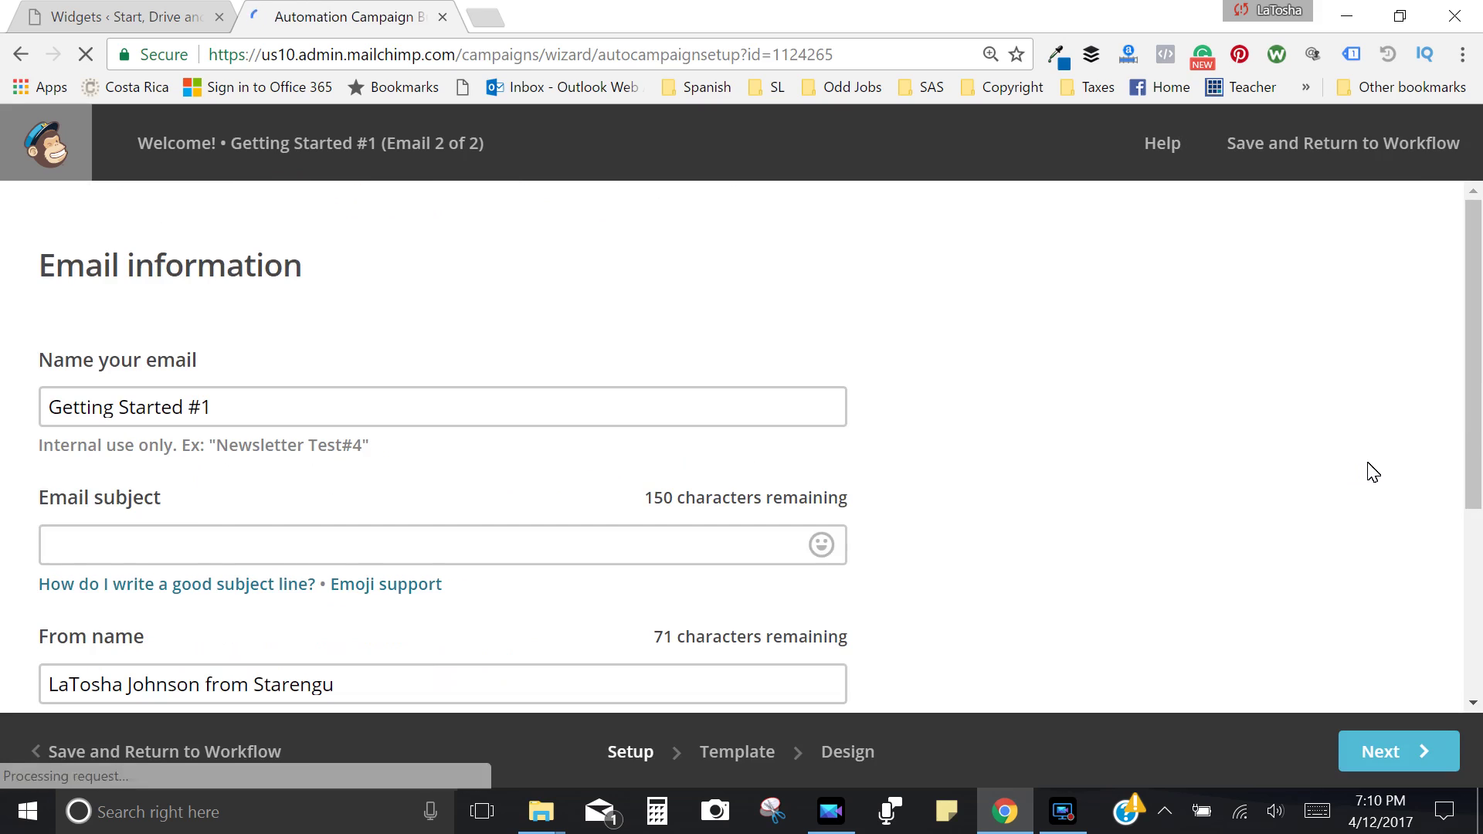
pyautogui.click(298, 407)
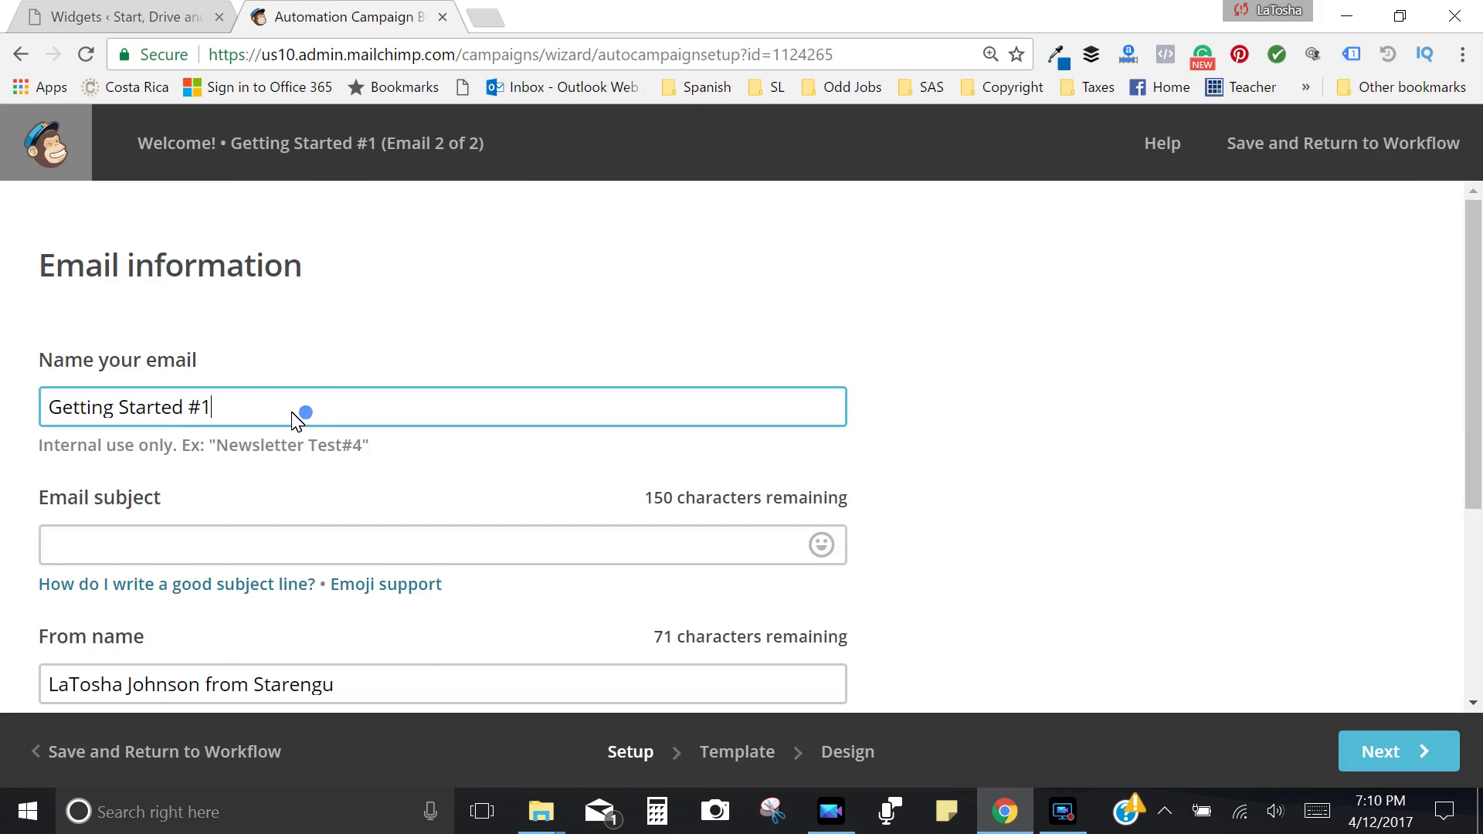
pyautogui.tripleClick(305, 409)
pyautogui.write("It's")
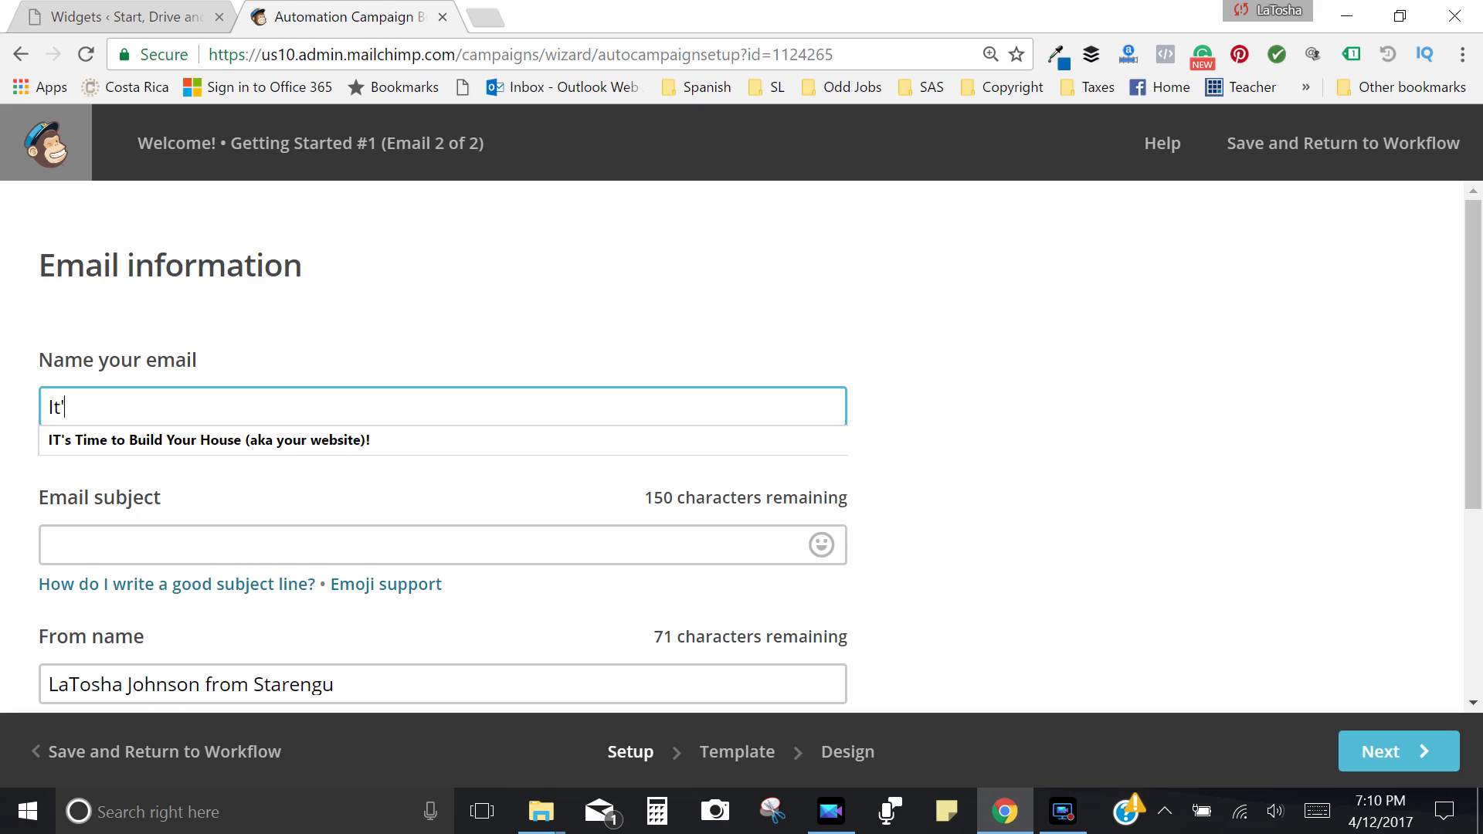
pyautogui.press('BackSpace')
pyautogui.press('BackSpace')
pyautogui.press('BackSpace')
pyautogui.write('Welcom')
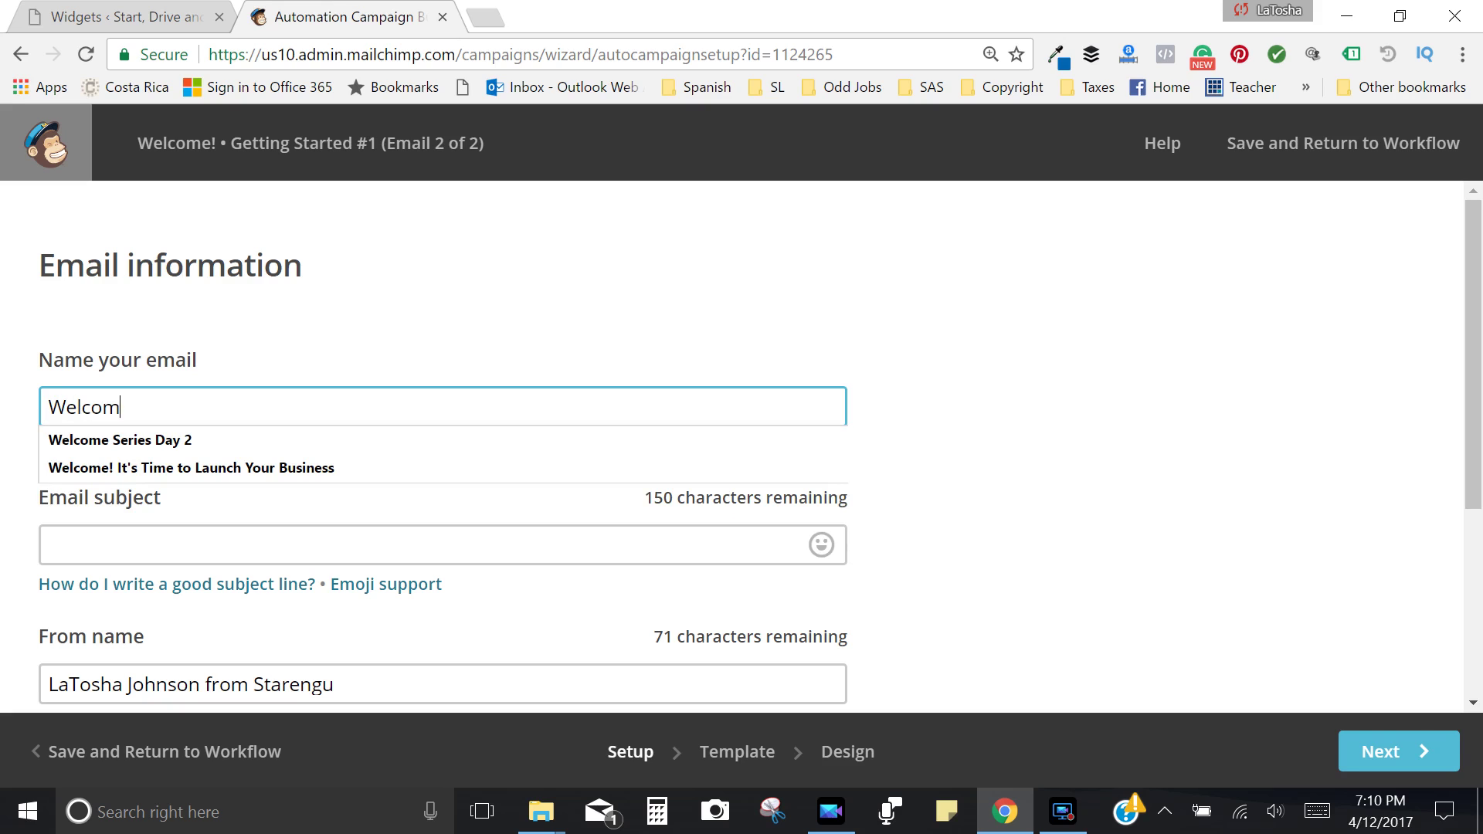
pyautogui.write('e 2')
pyautogui.click(105, 551)
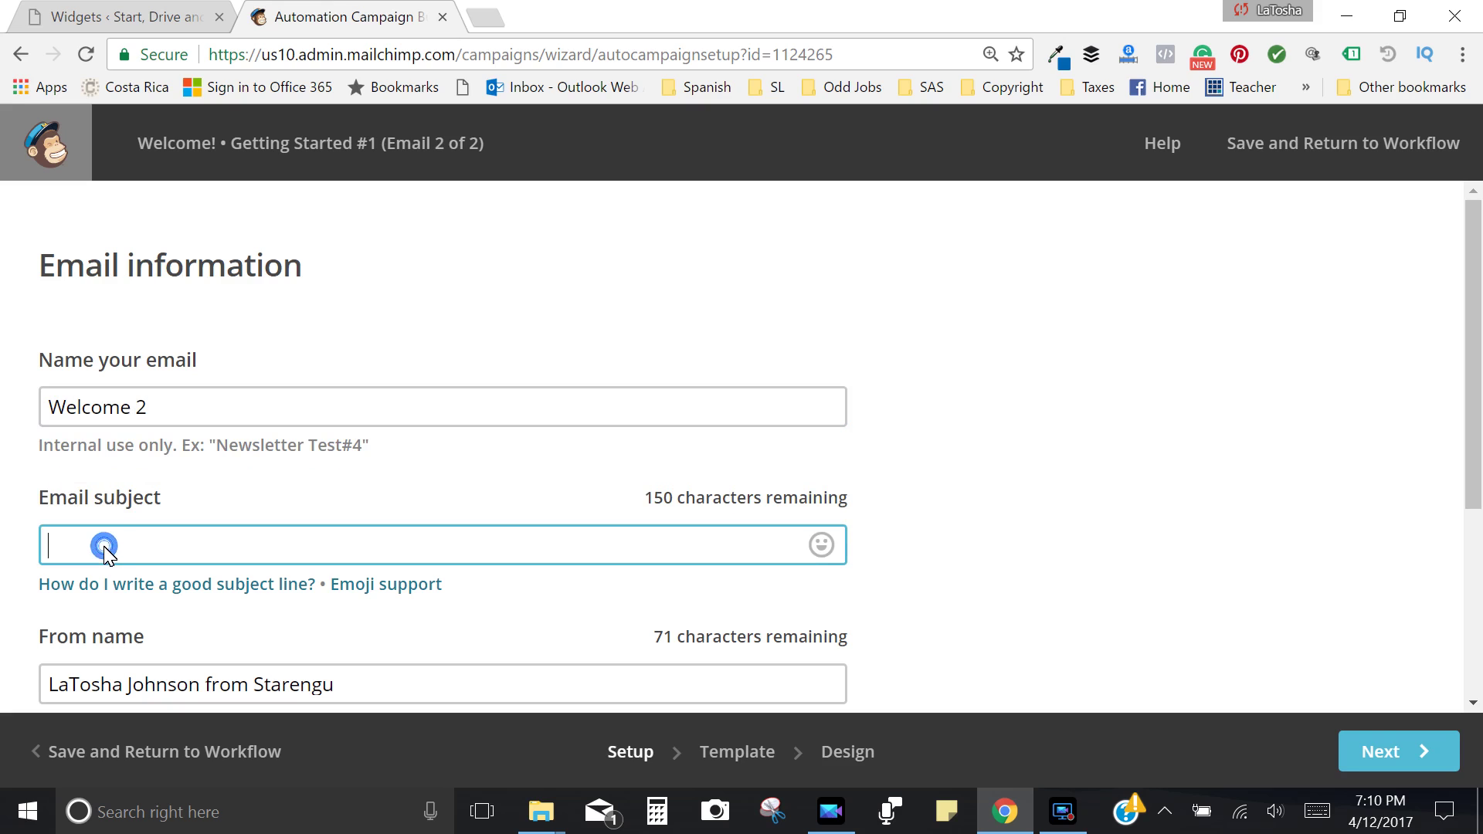
pyautogui.write('Welcome 2')
pyautogui.scroll(-4, 1264, 340)
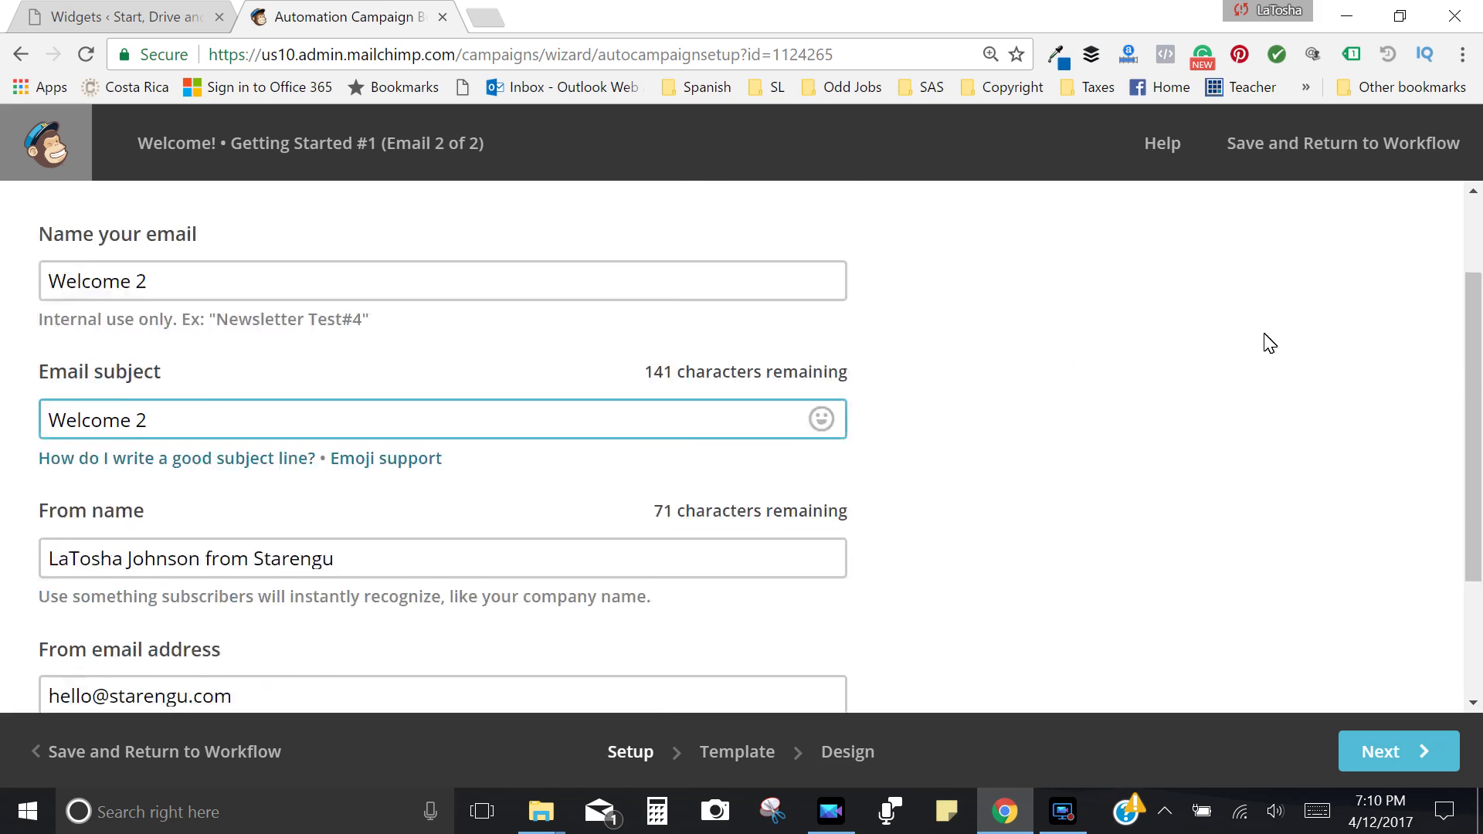
pyautogui.click(1349, 762)
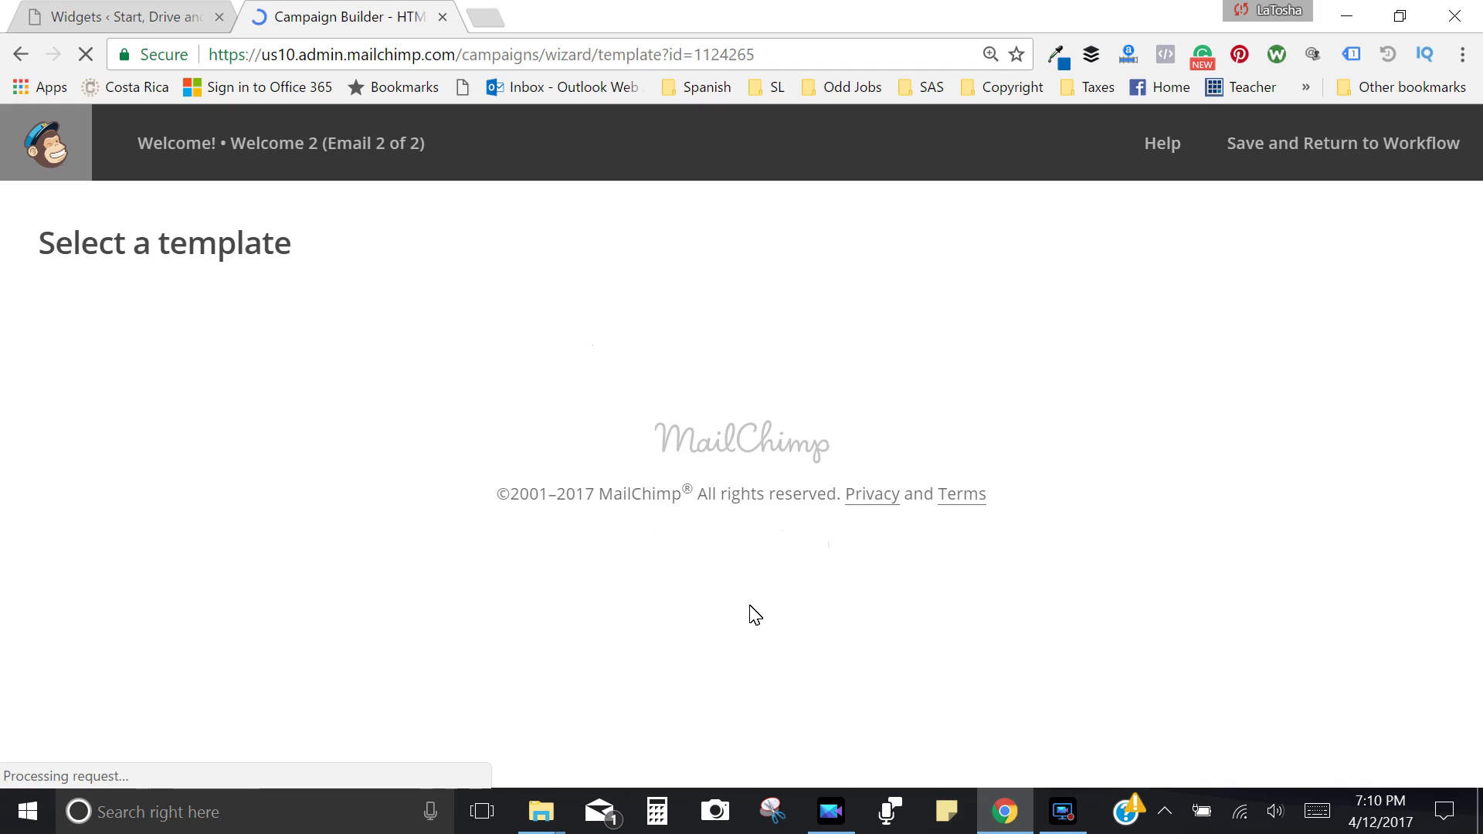
# Apply the Simple Text basic template to the Welcome 2 email.
pyautogui.scroll(-3, 850, 610)
pyautogui.scroll(-8, 424, 568)
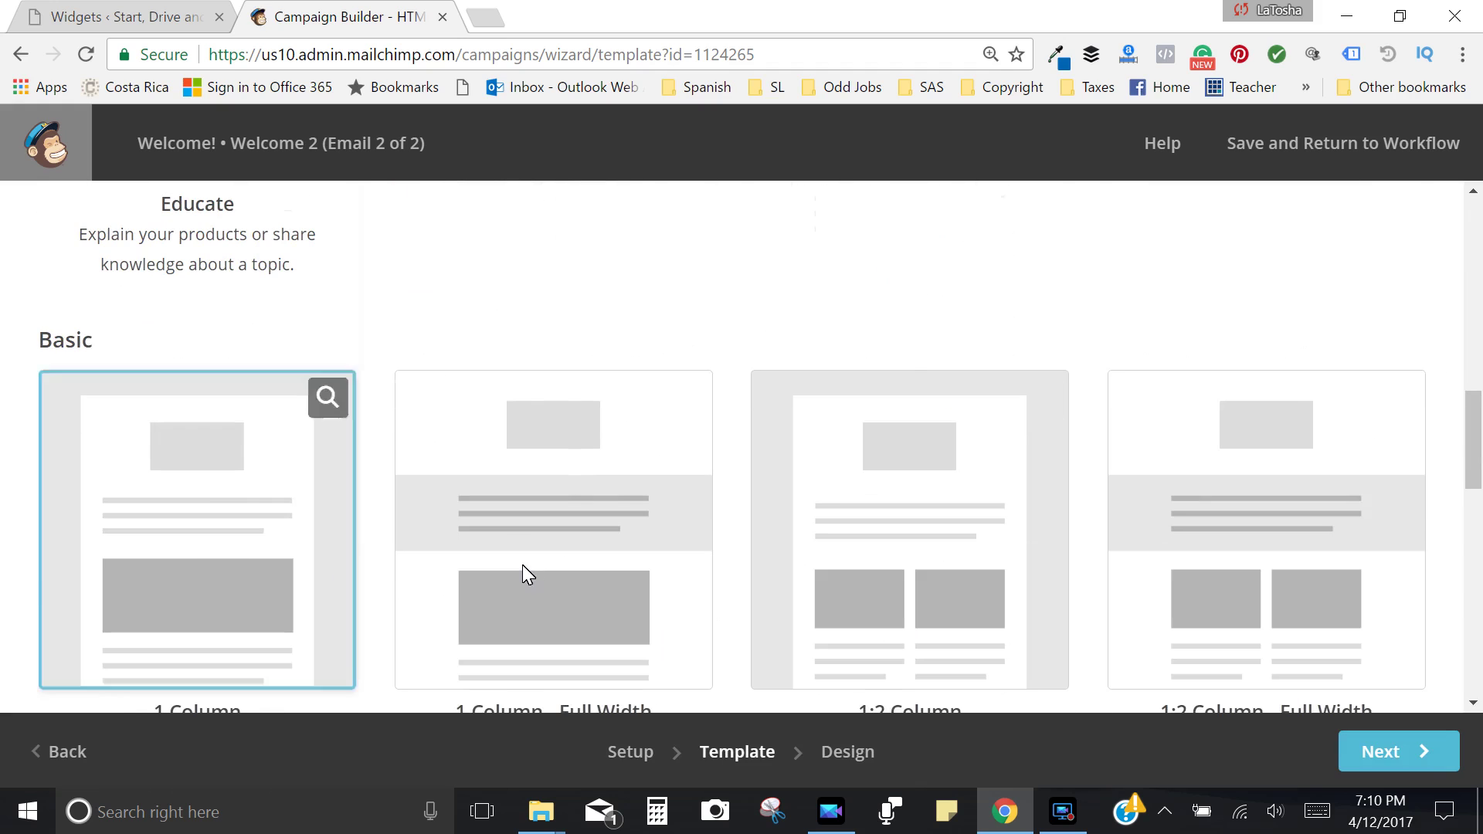
pyautogui.scroll(-10, 523, 575)
pyautogui.click(203, 360)
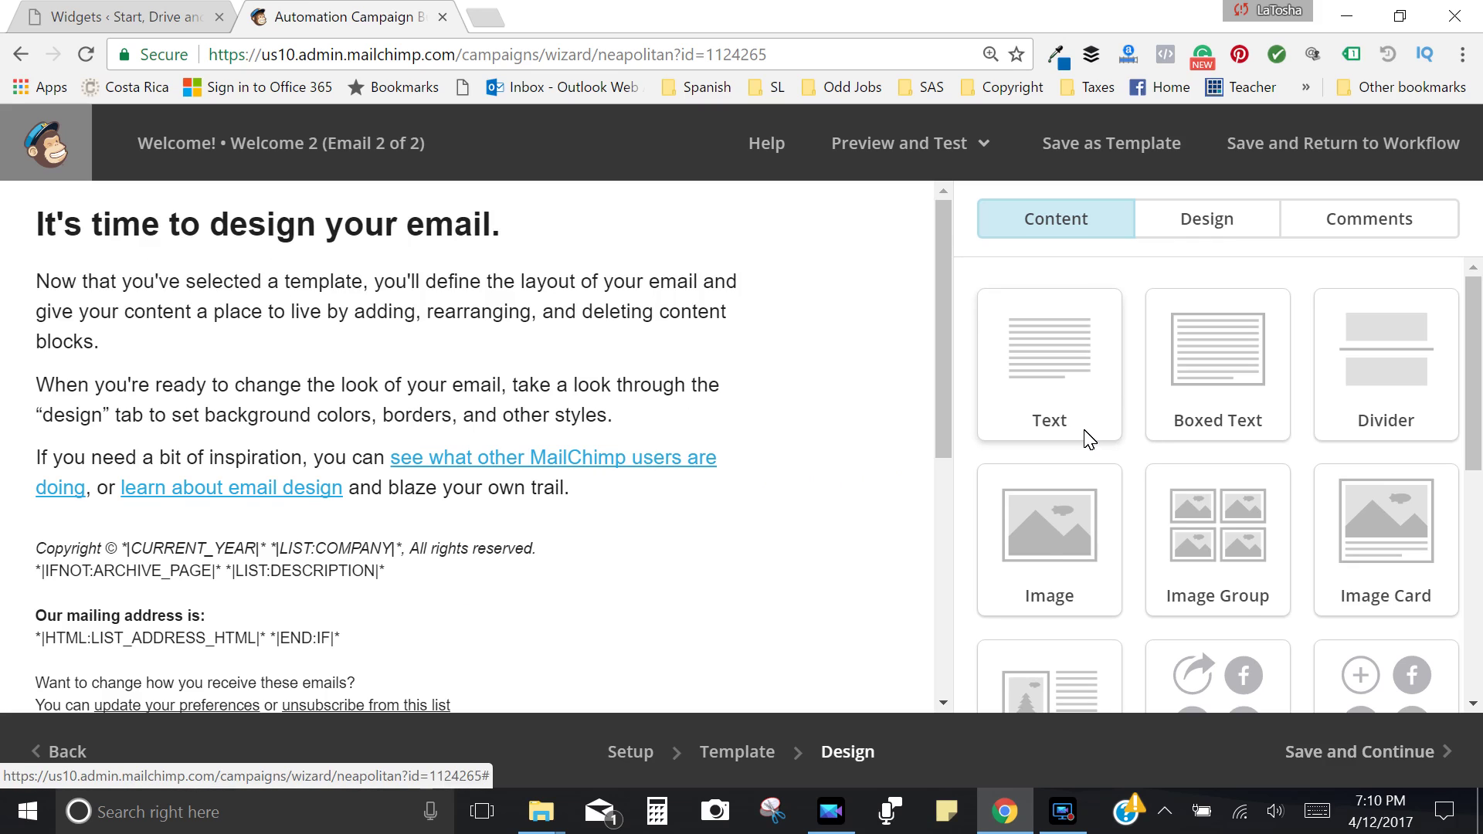
# Add an image block at the top of Welcome 2 holding the Starengu Email Header image.
pyautogui.moveTo(1062, 560); pyautogui.dragTo(488, 235)
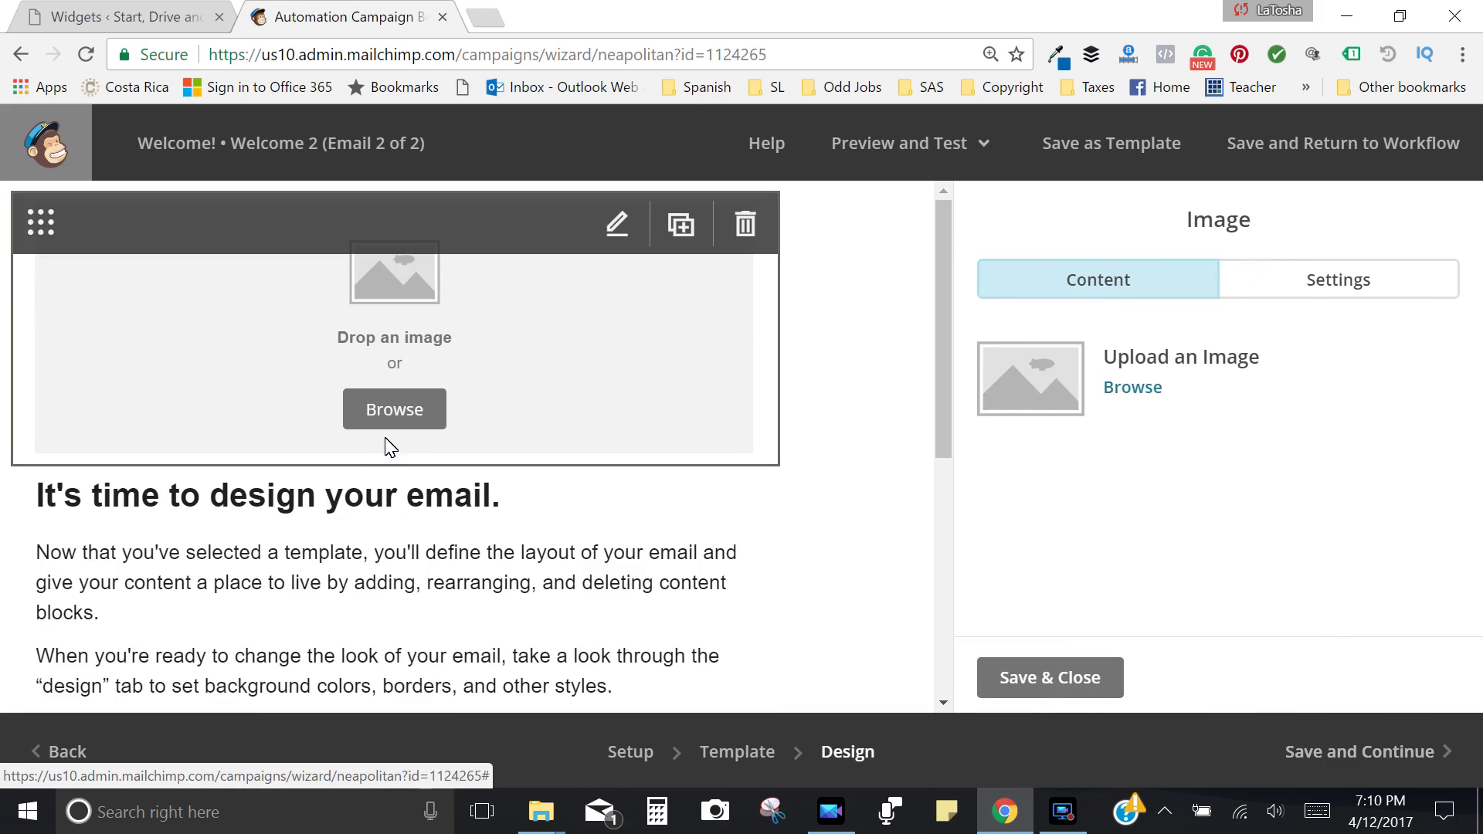
pyautogui.click(386, 409)
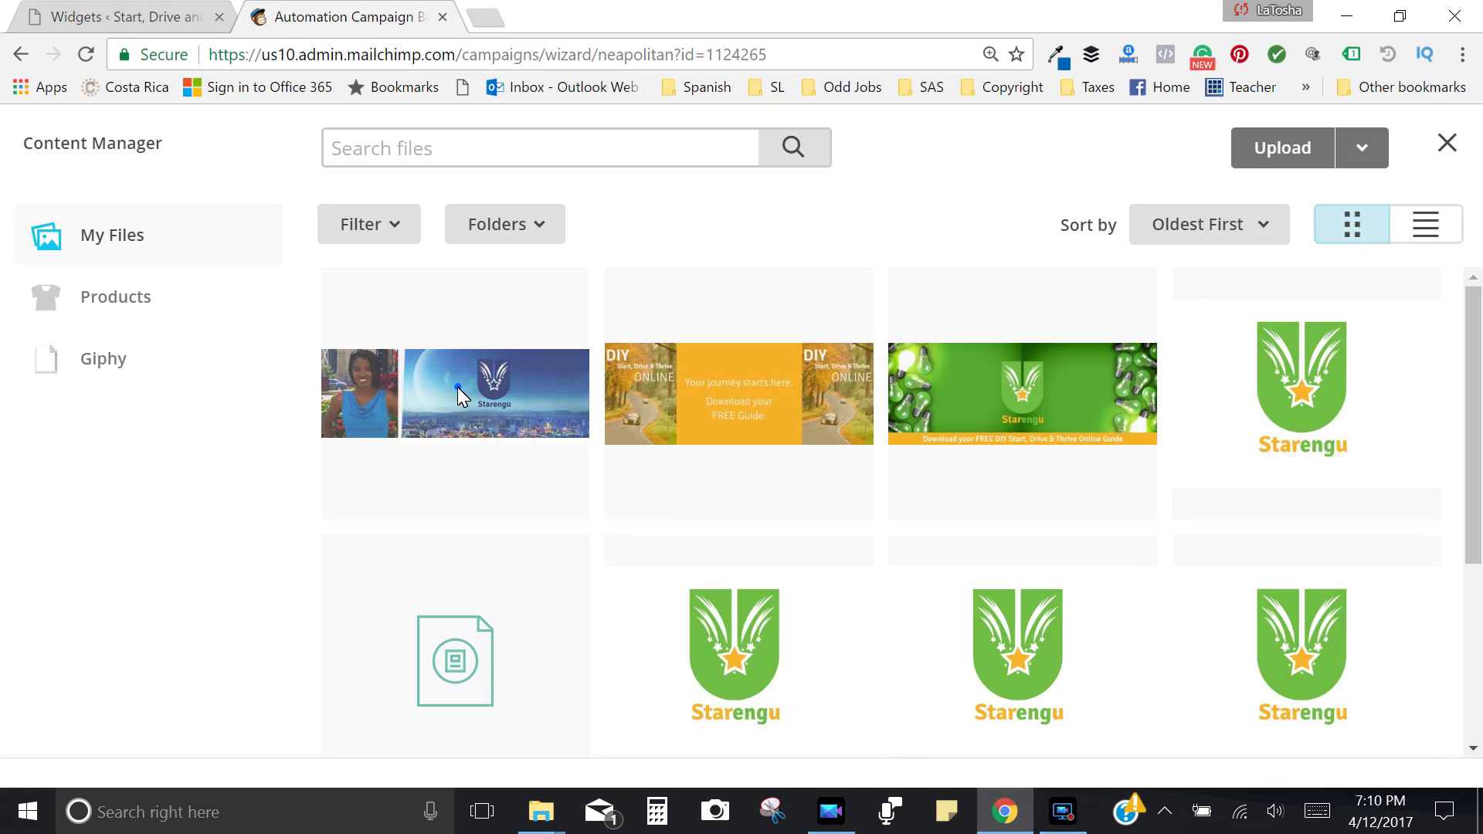
pyautogui.click(498, 420)
pyautogui.click(1369, 147)
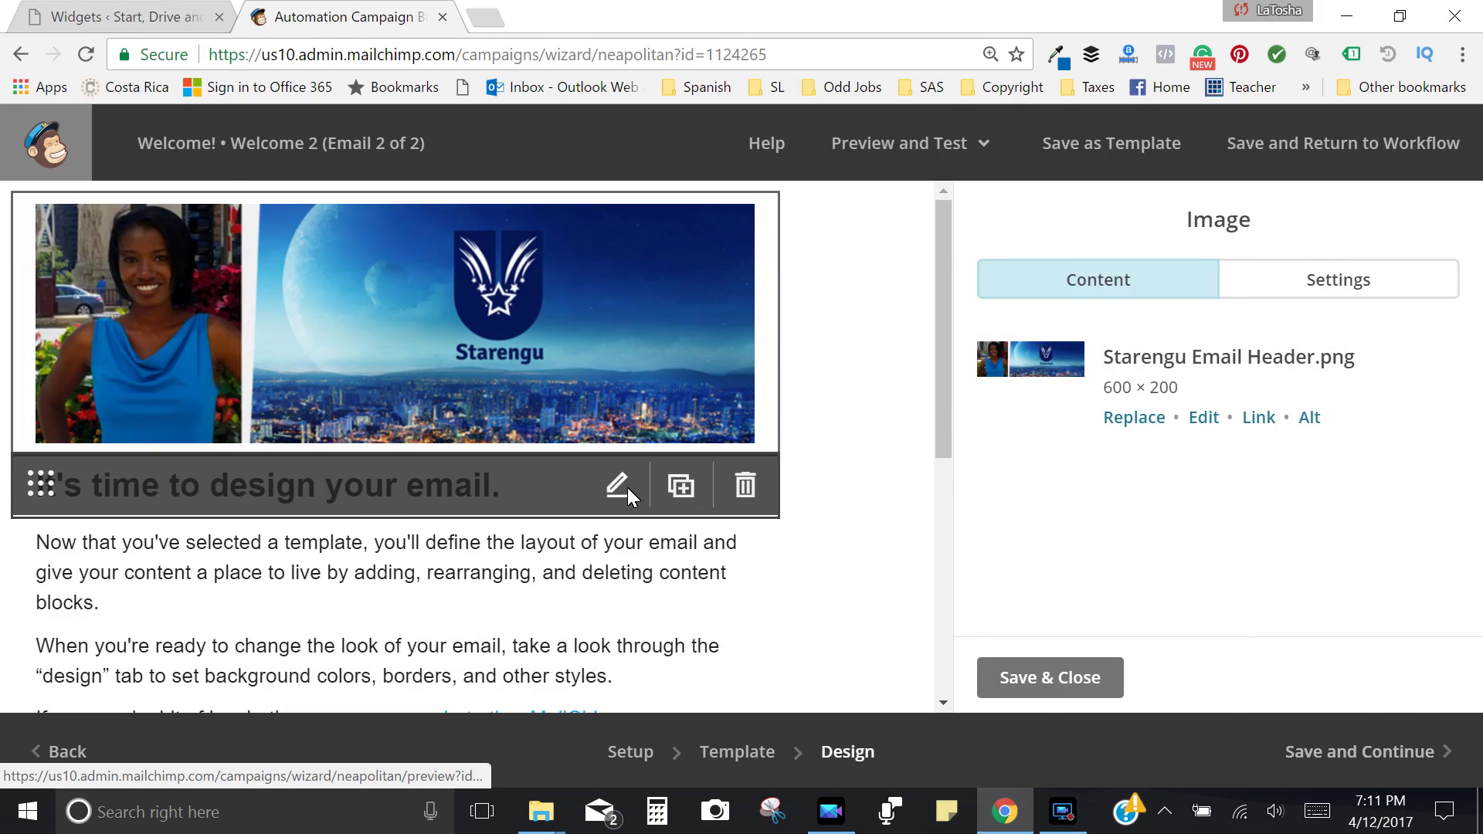
pyautogui.click(627, 488)
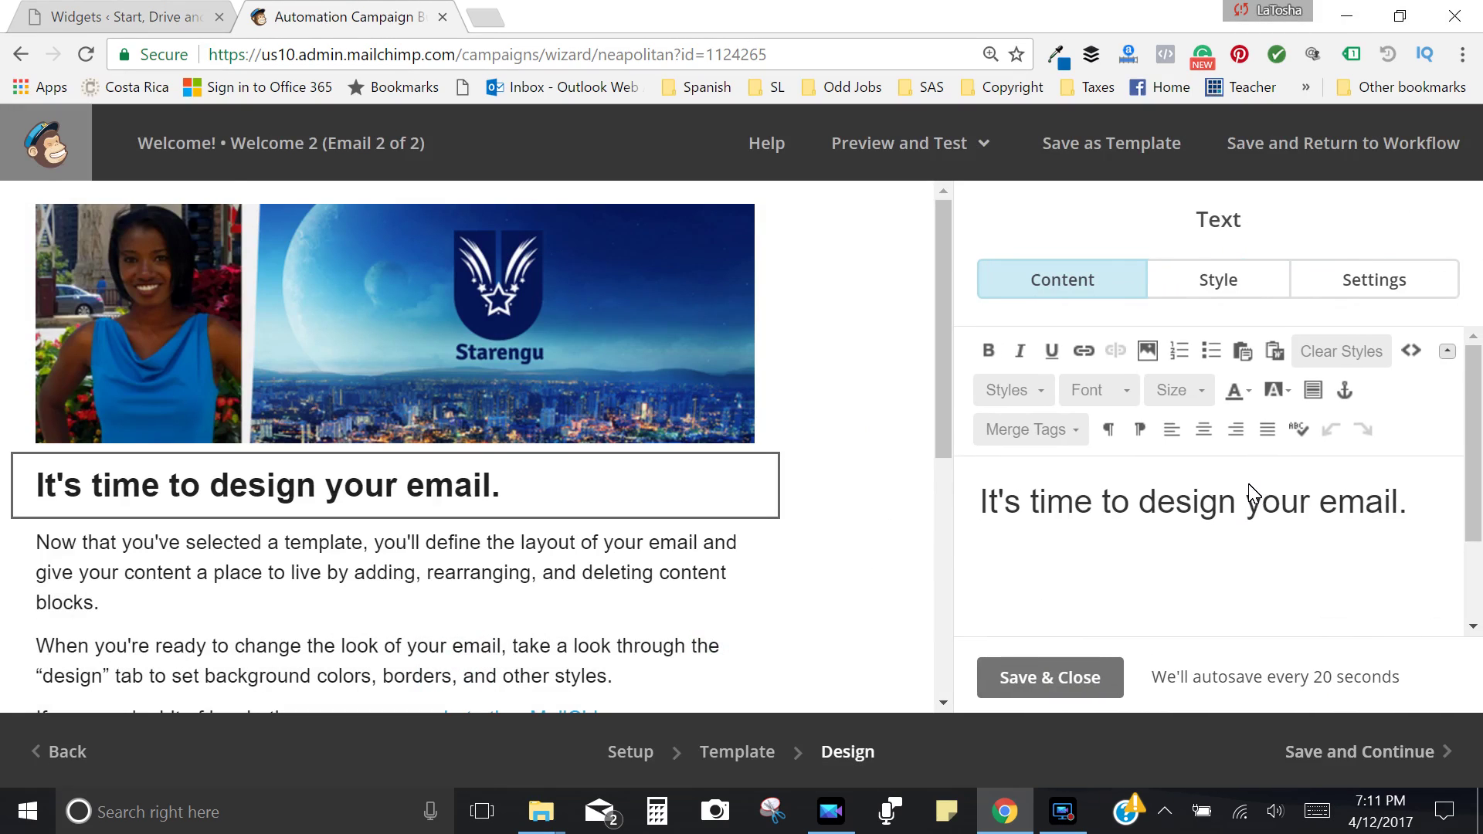
# Change the email heading to 'Welcome back!' and save it.
pyautogui.click(1263, 498)
pyautogui.tripleClick(1263, 498)
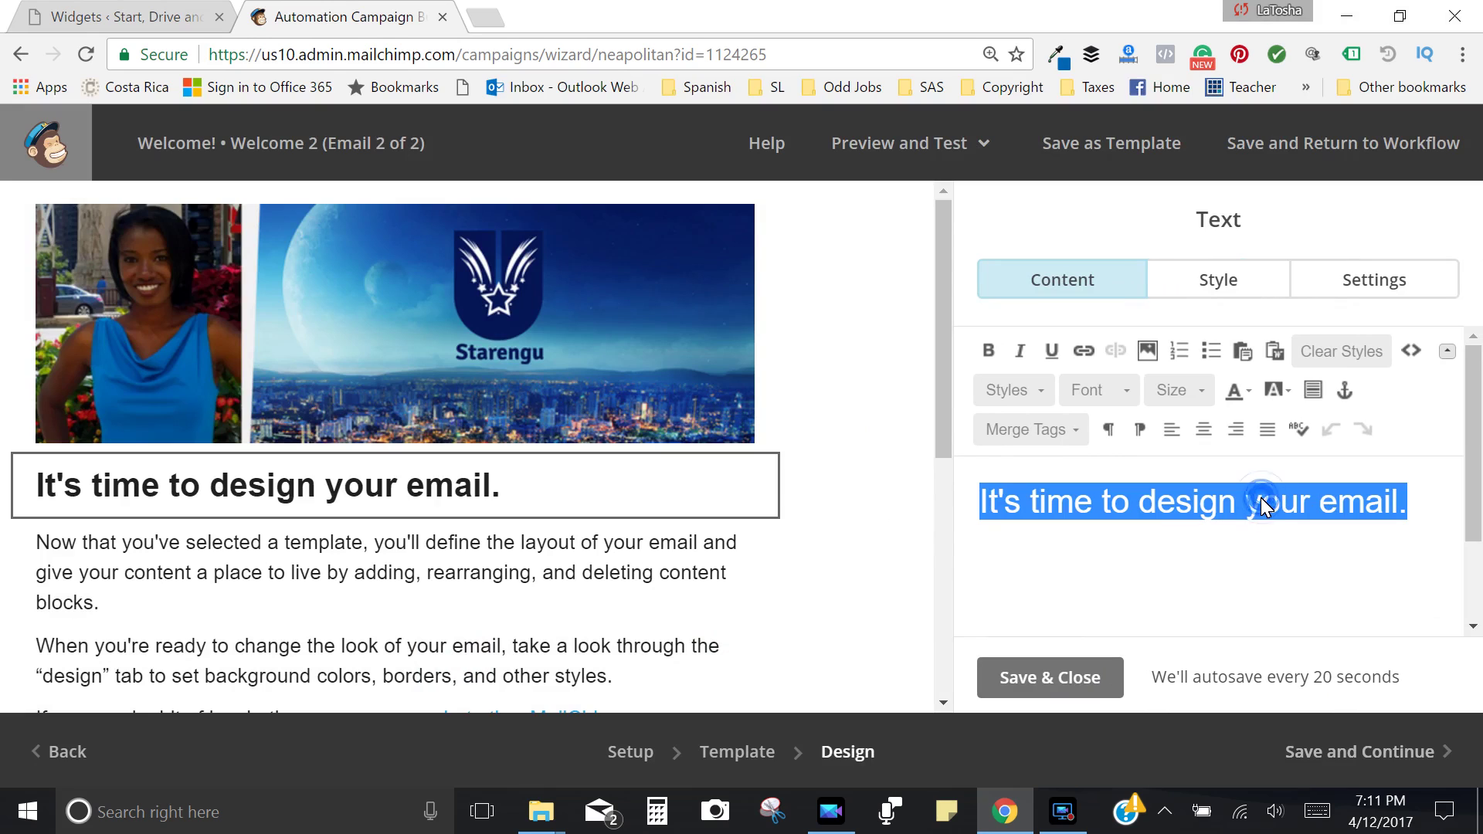
pyautogui.write('Your')
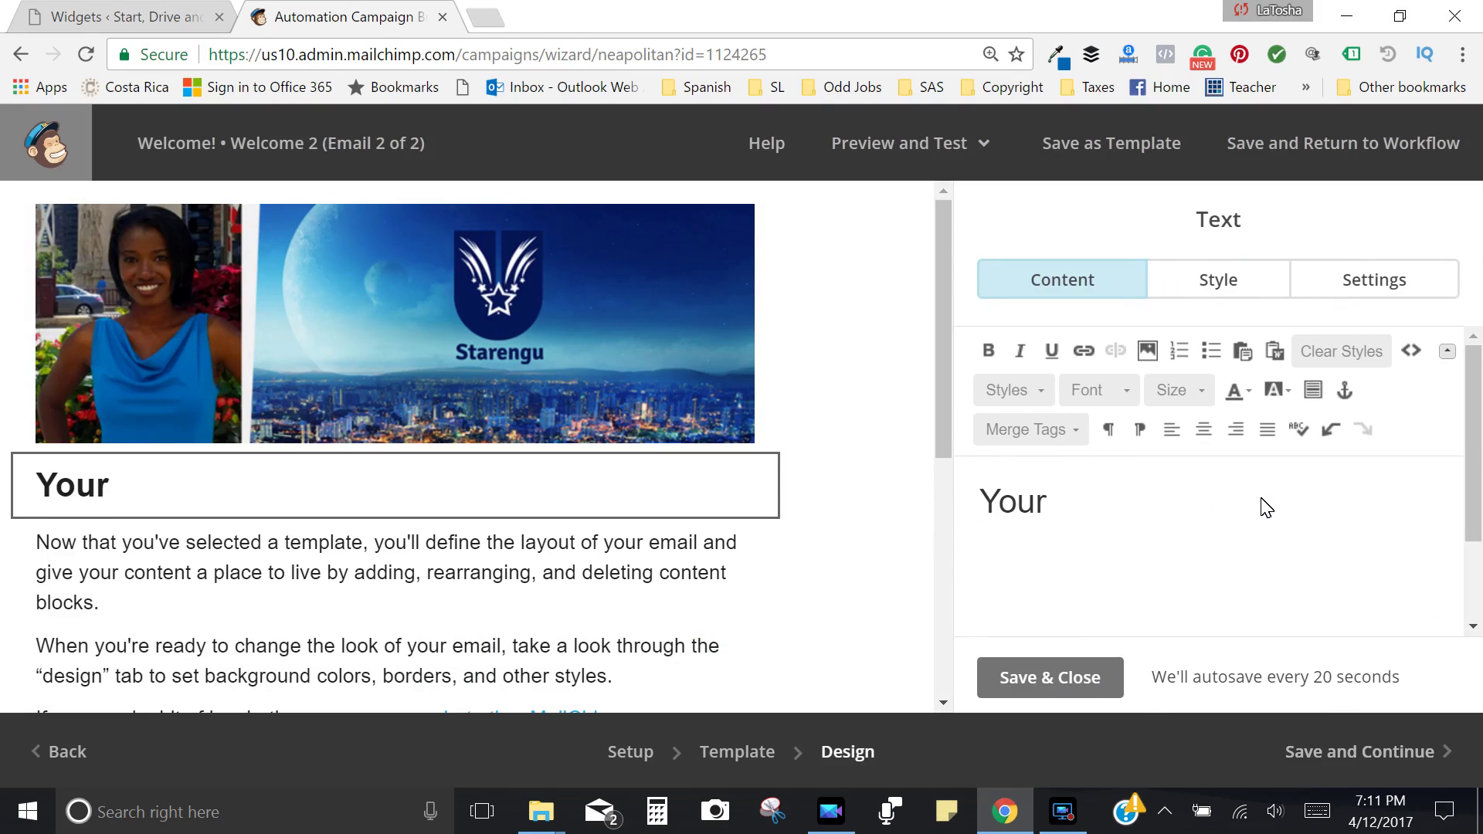
pyautogui.press('BackSpace')
pyautogui.press('BackSpace')
pyautogui.press('BackSpace')
pyautogui.press('BackSpace')
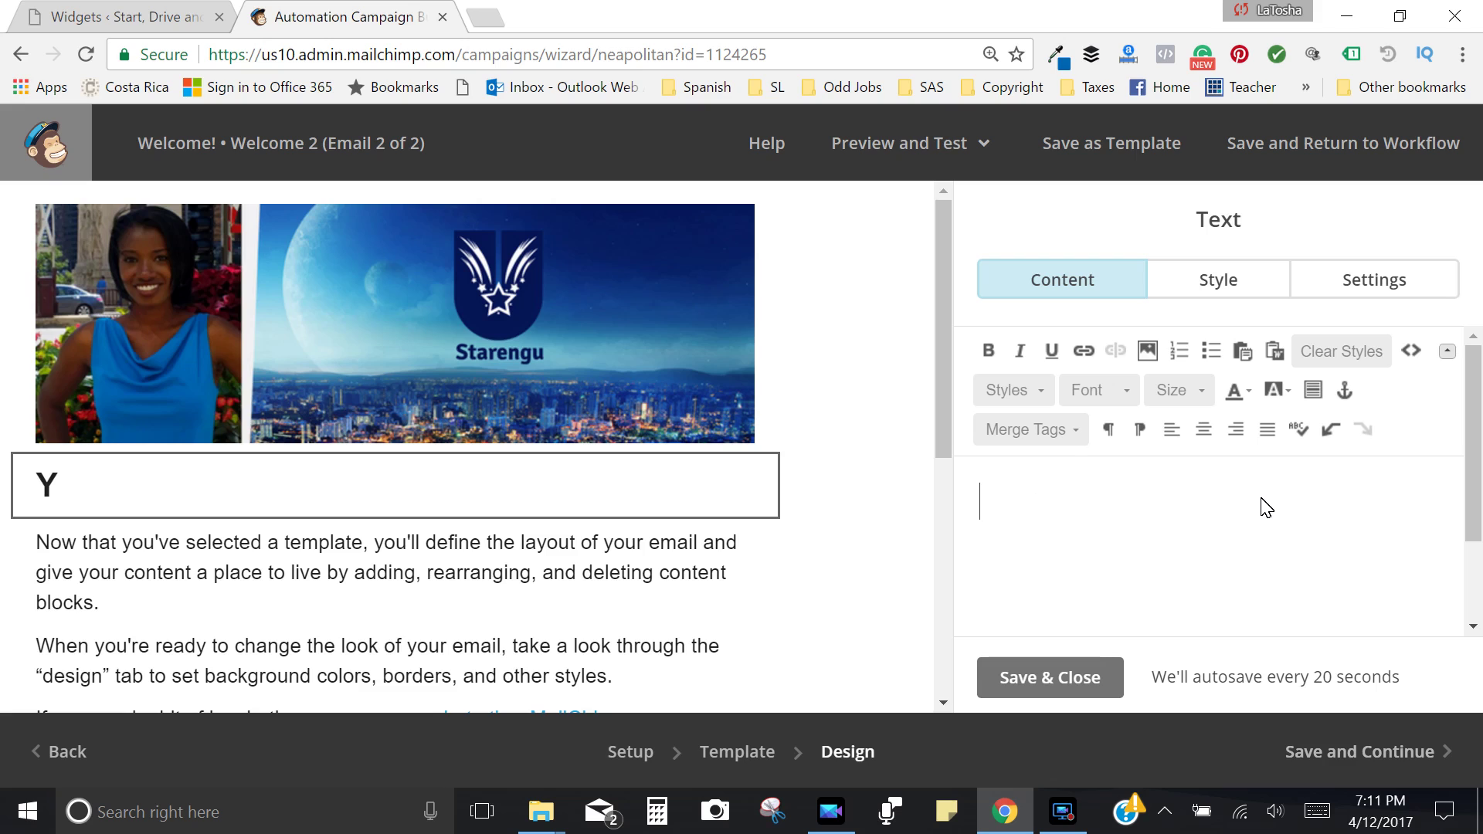
pyautogui.write('Welcome back!')
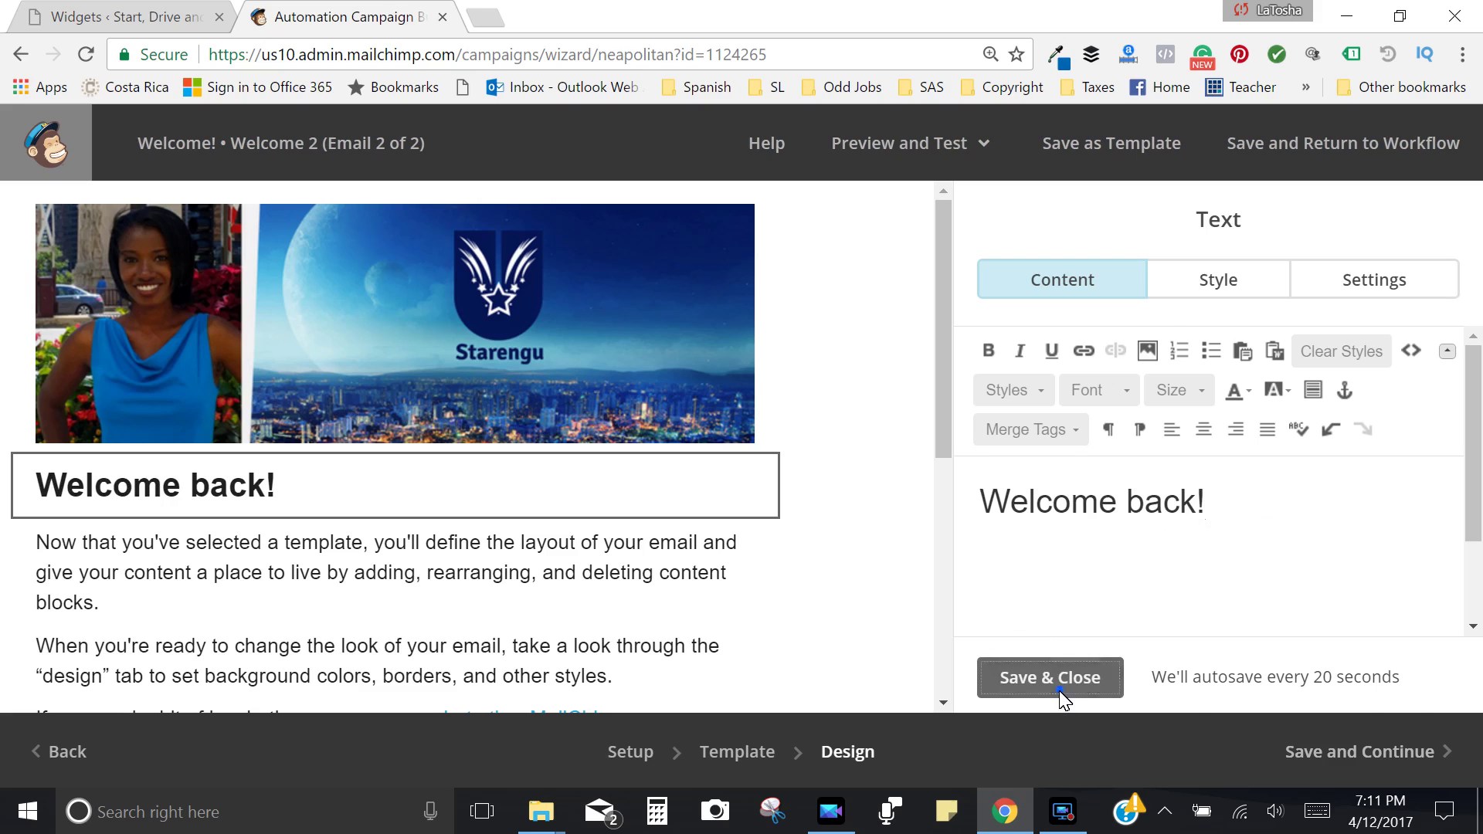
pyautogui.click(1054, 686)
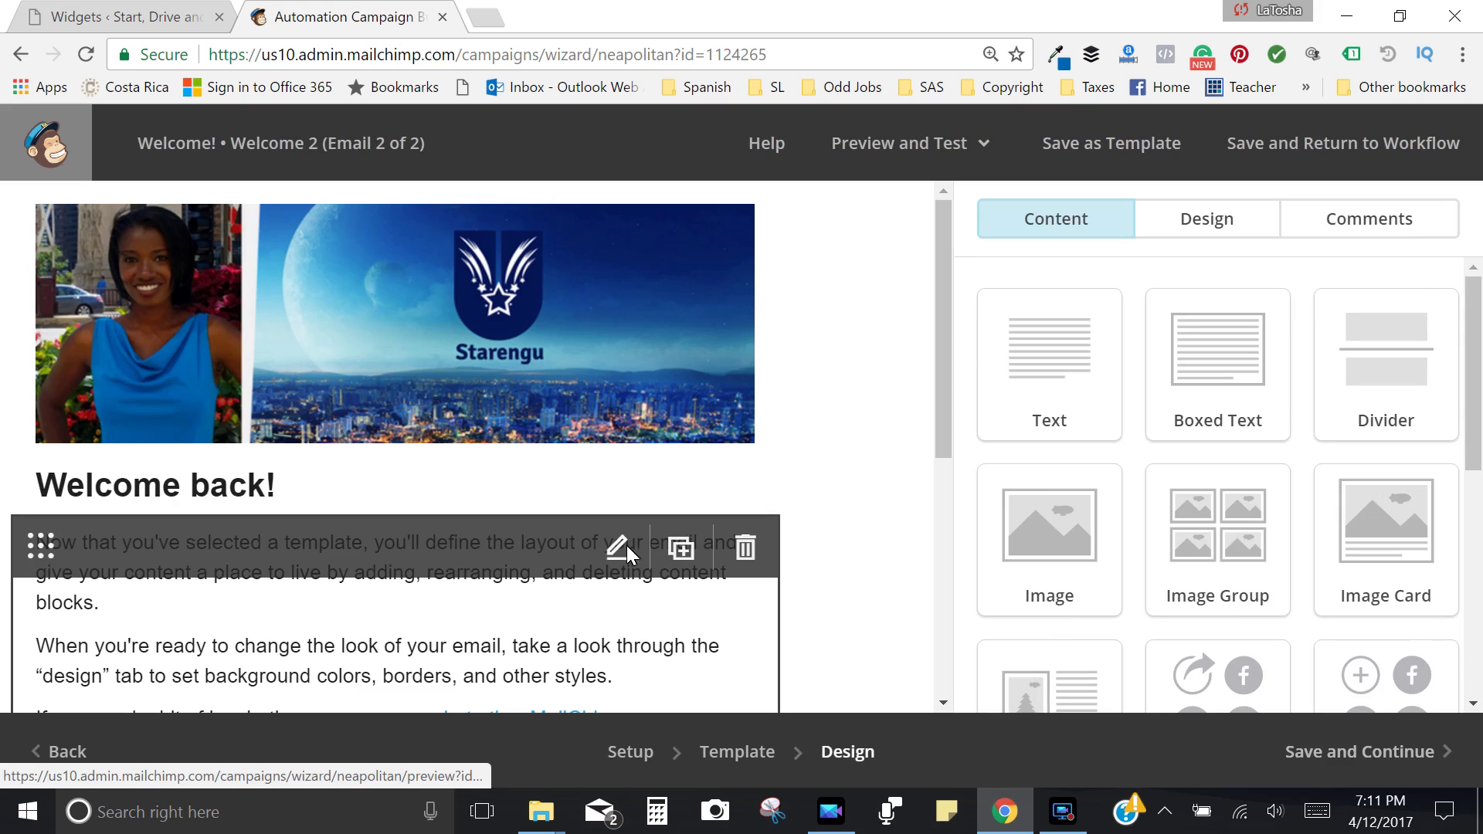
# Replace the body paragraphs with 'Glad to see you again!' and save.
pyautogui.click(616, 547)
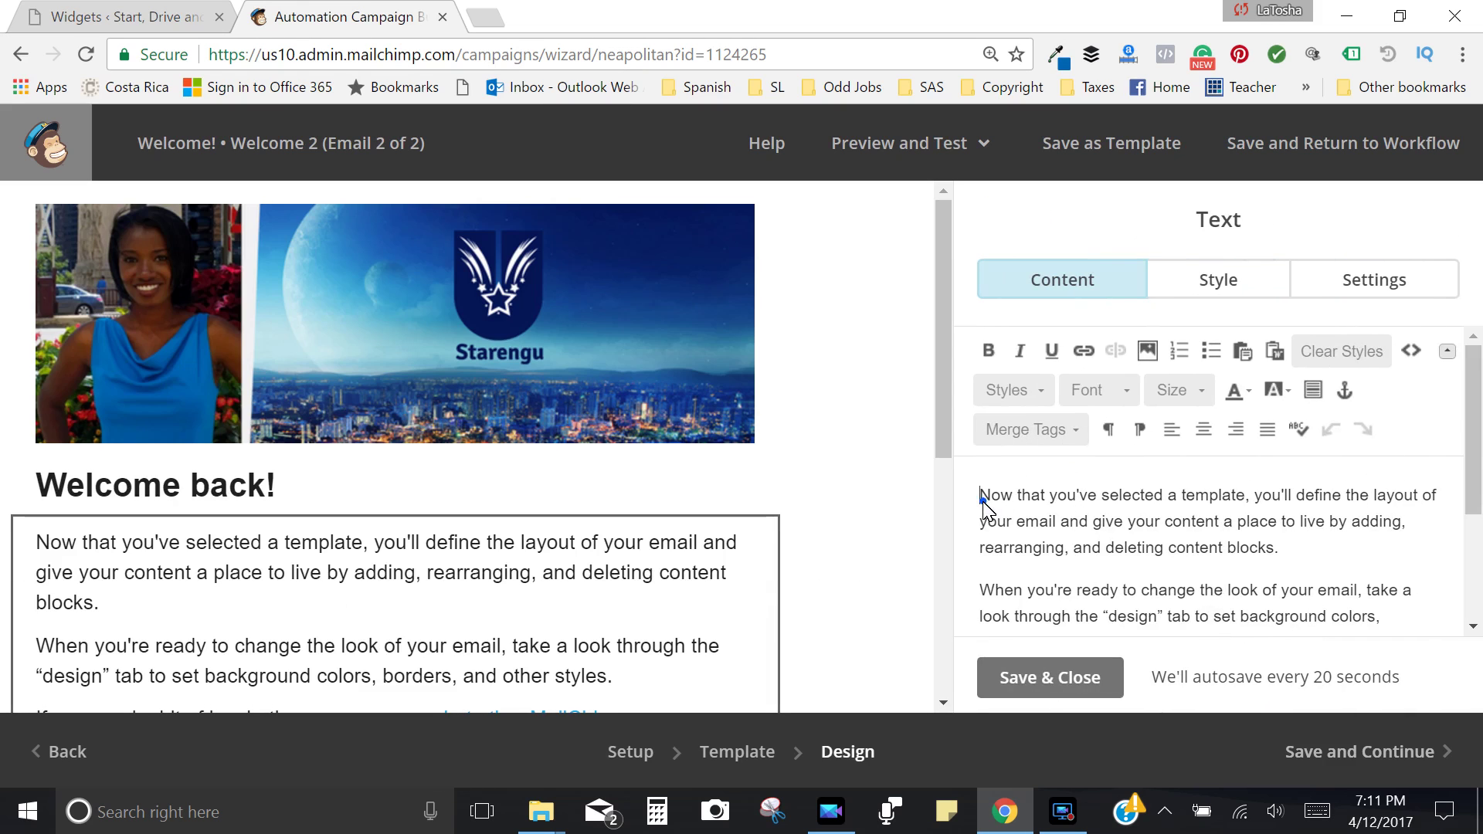
pyautogui.moveTo(983, 503); pyautogui.dragTo(1421, 690)
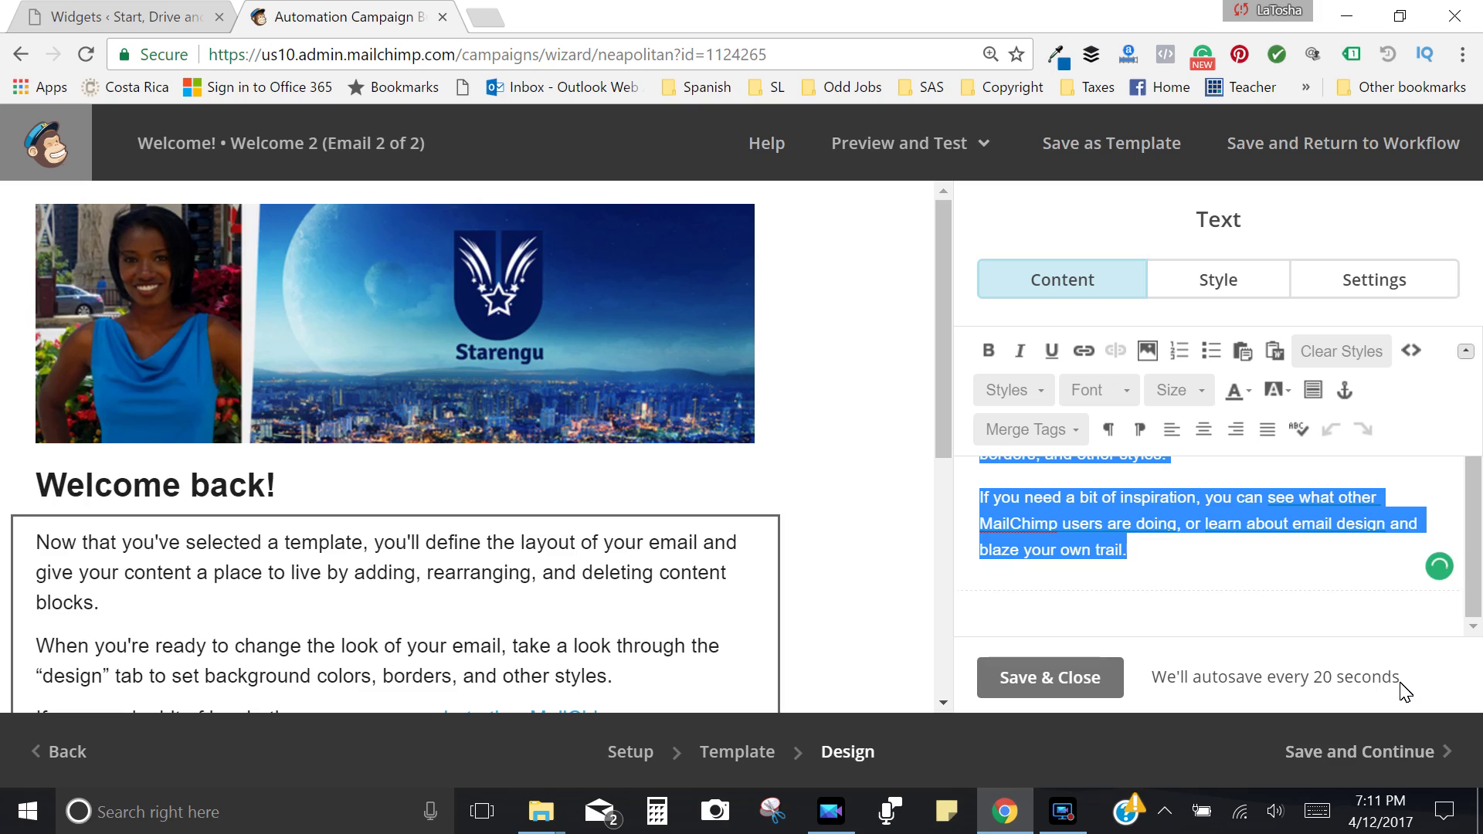
pyautogui.write('Glad ')
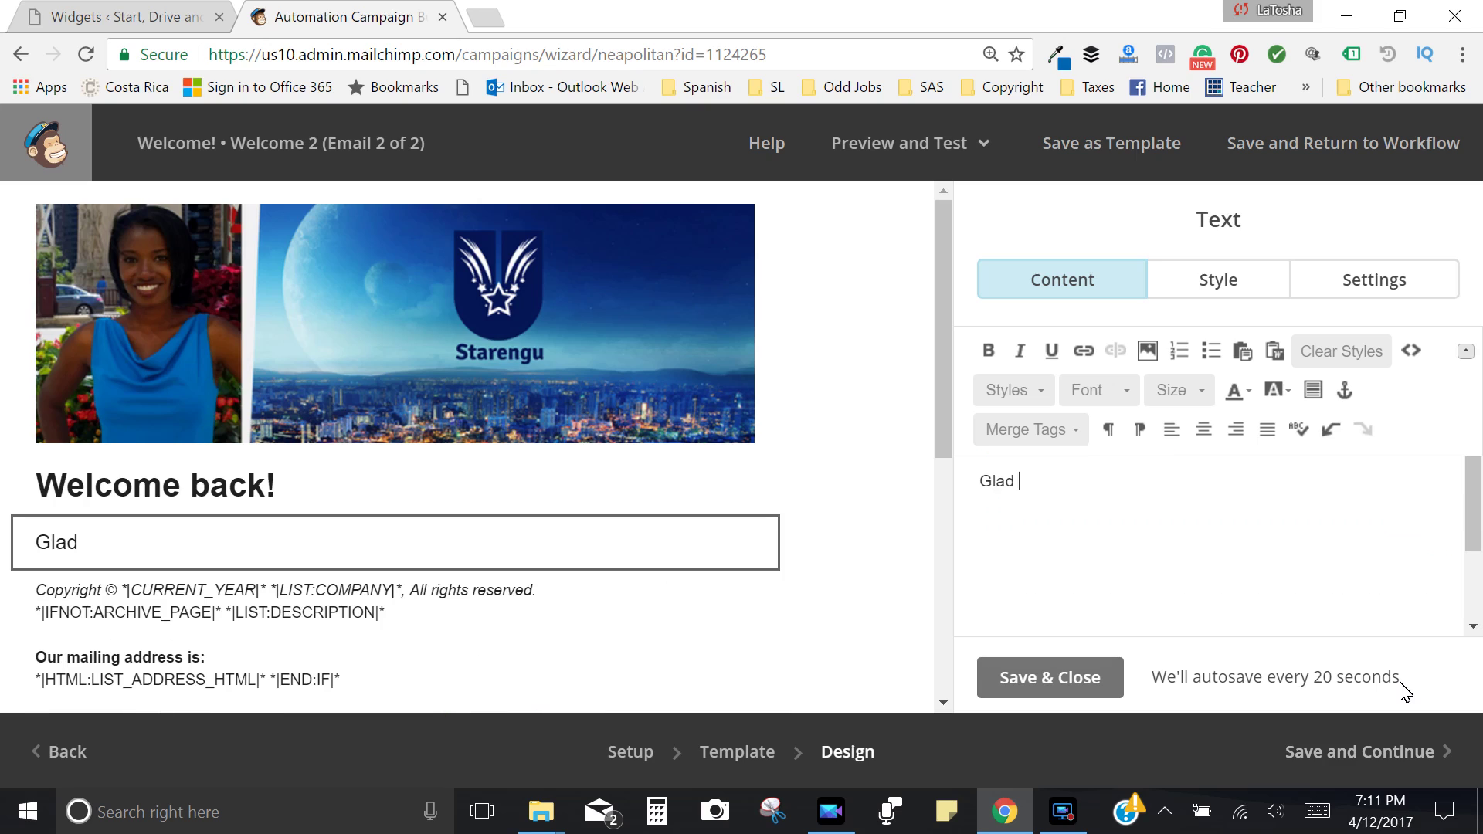
pyautogui.write('to see you ')
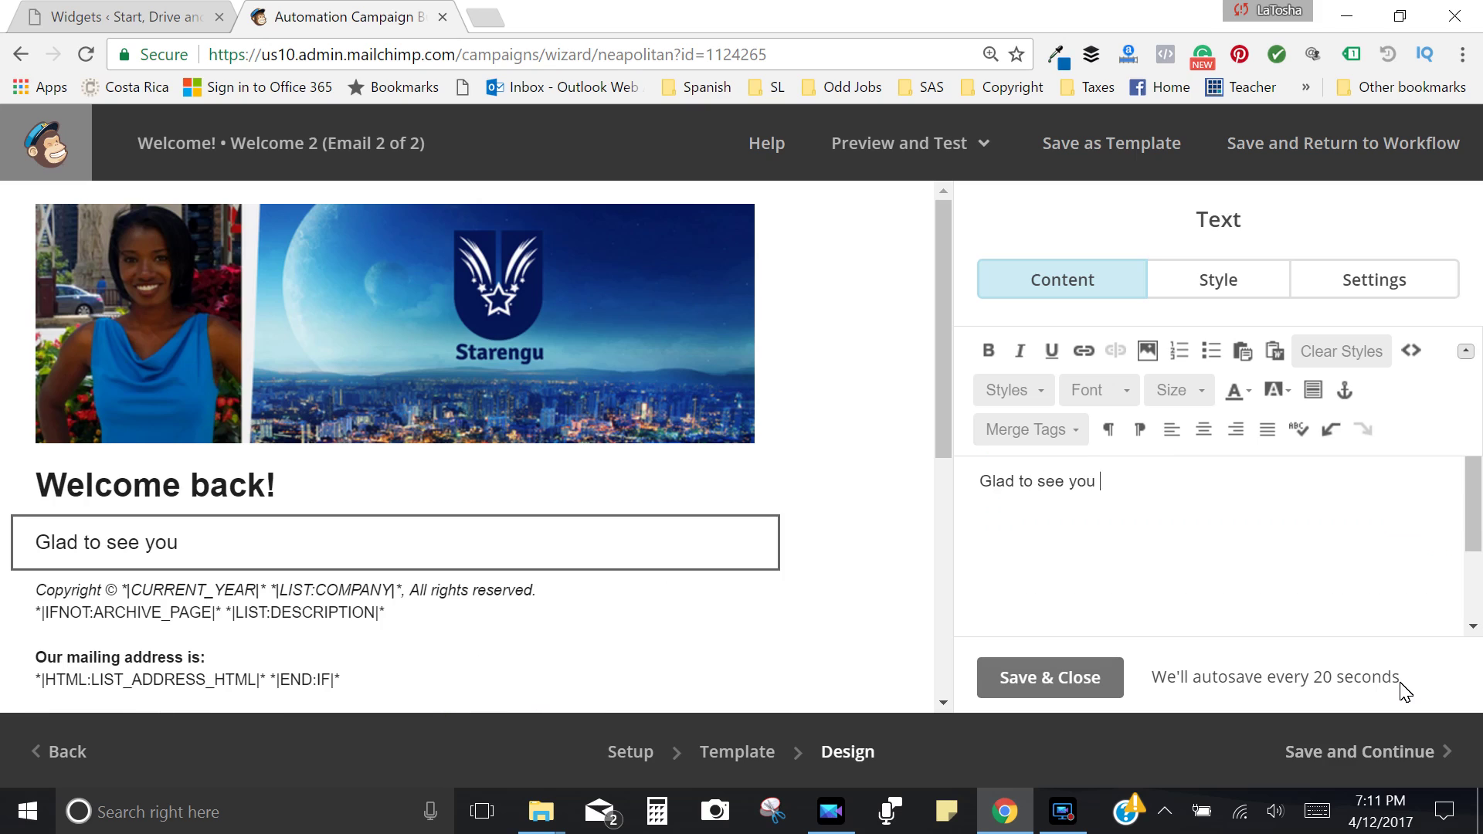
pyautogui.write('again!')
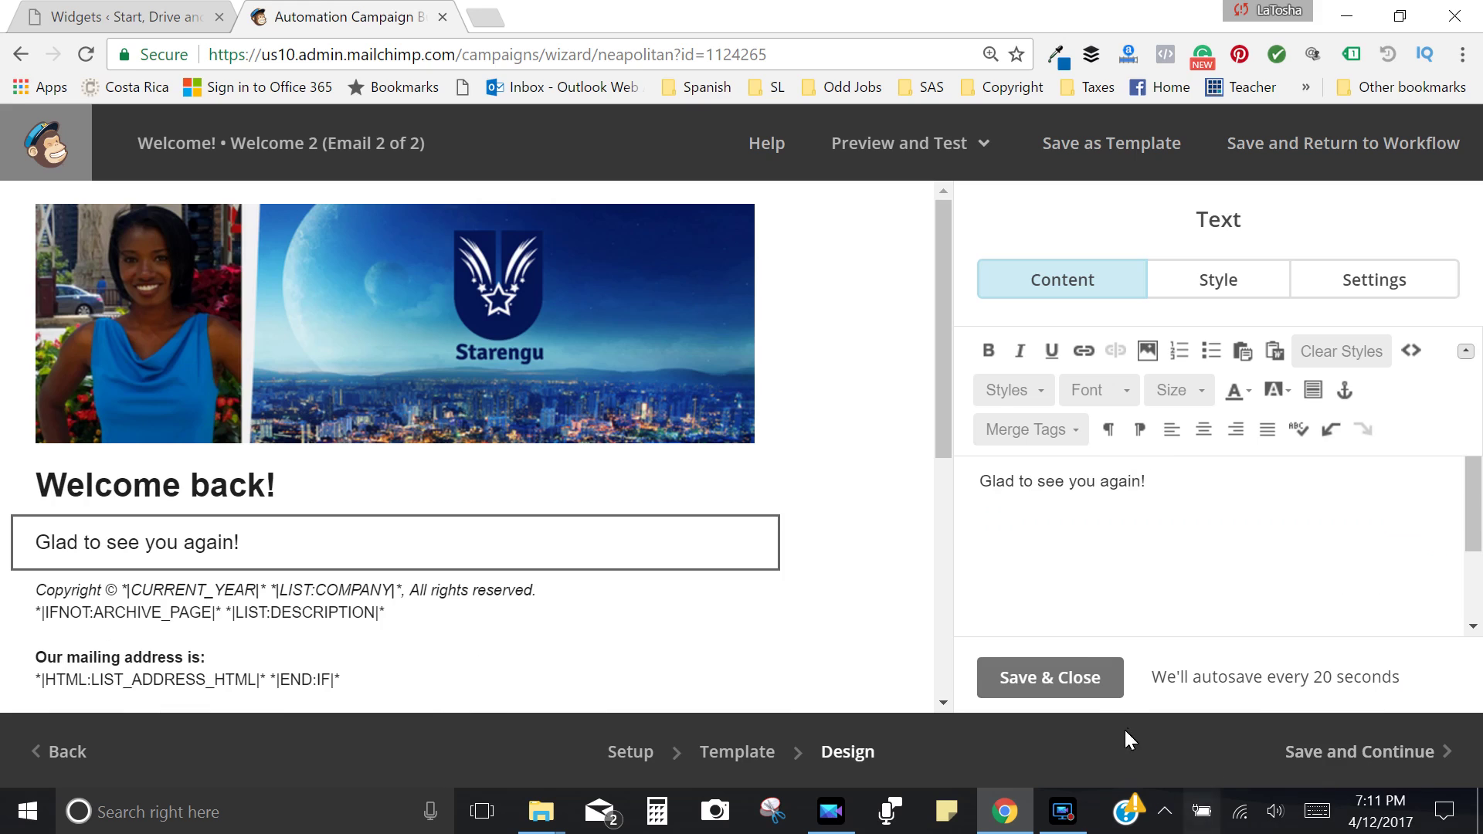
pyautogui.click(1058, 679)
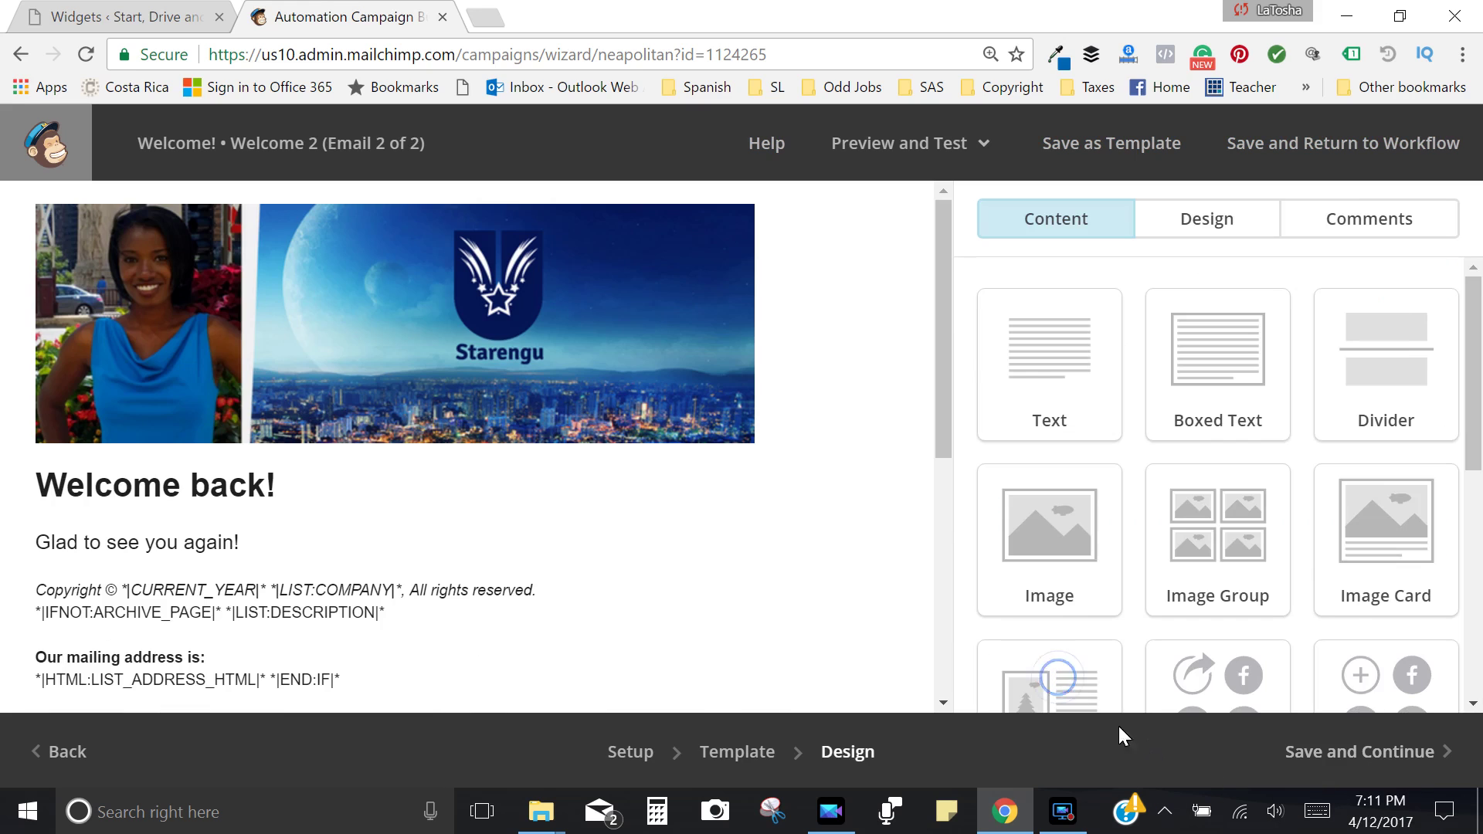
# Add a Social Follow block with Facebook, Twitter and website icons below the greeting.
pyautogui.scroll(-3, 1182, 440)
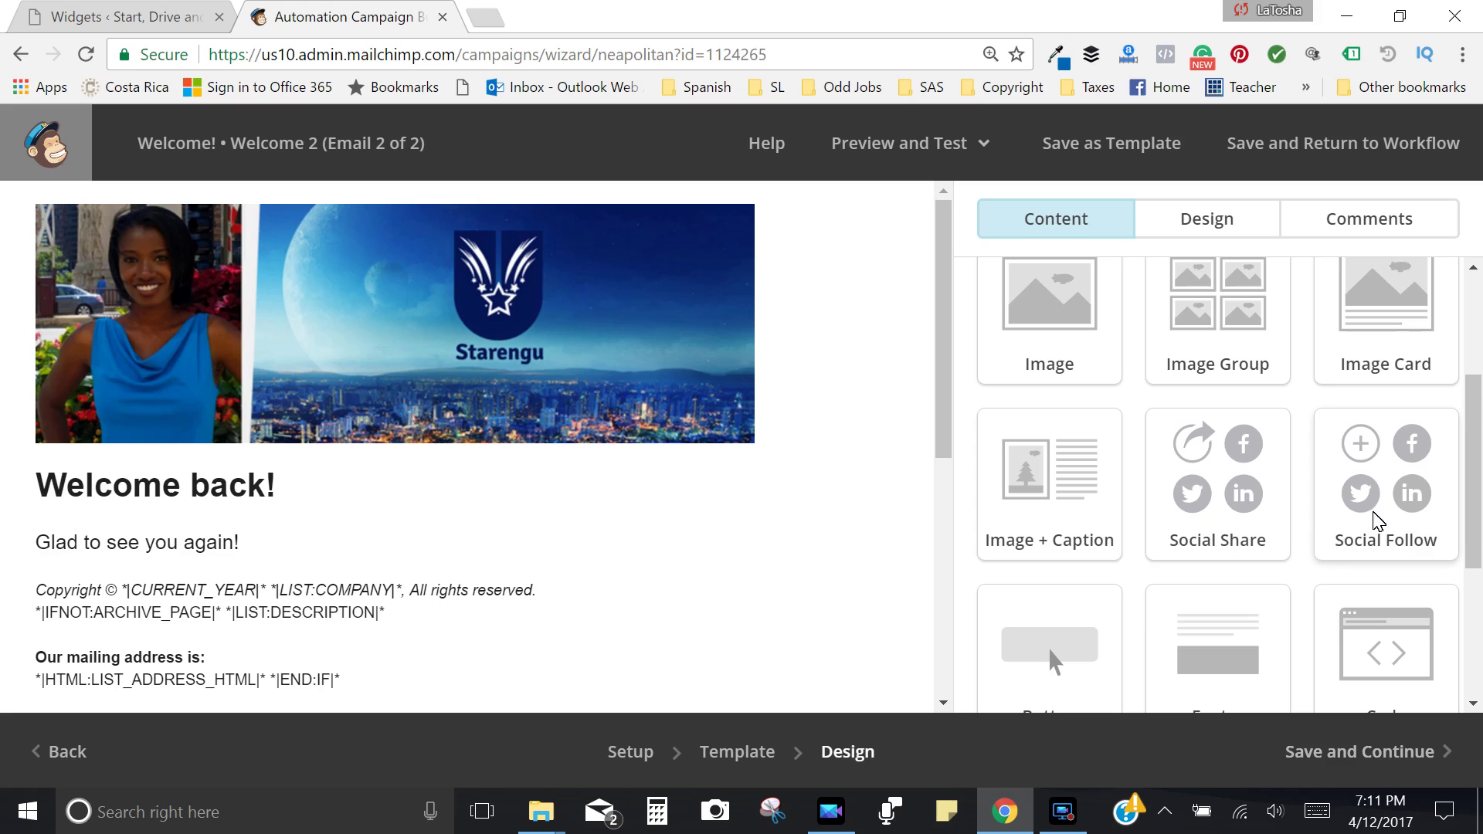
pyautogui.moveTo(1371, 530); pyautogui.dragTo(474, 597)
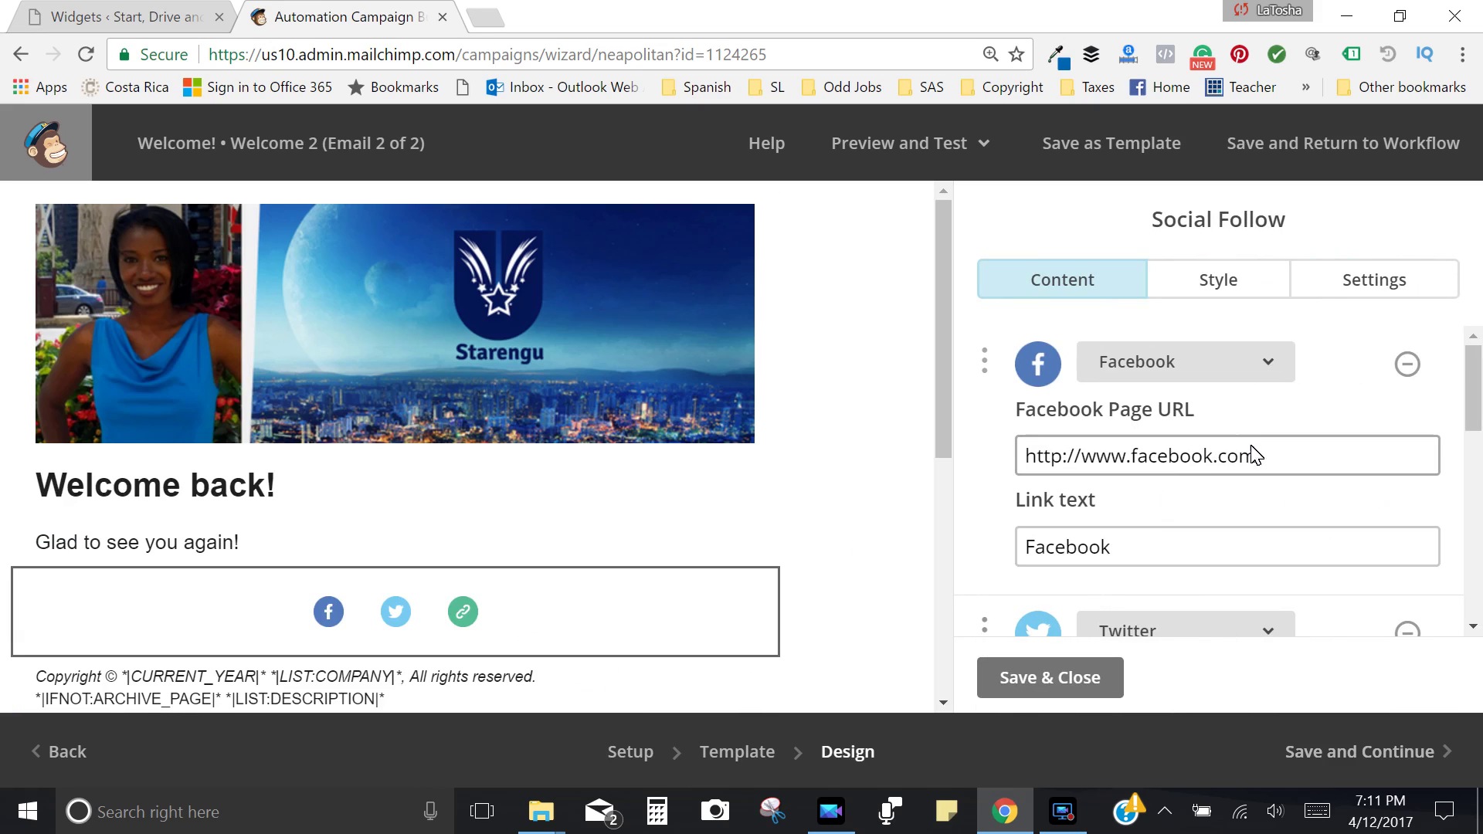
pyautogui.click(1049, 678)
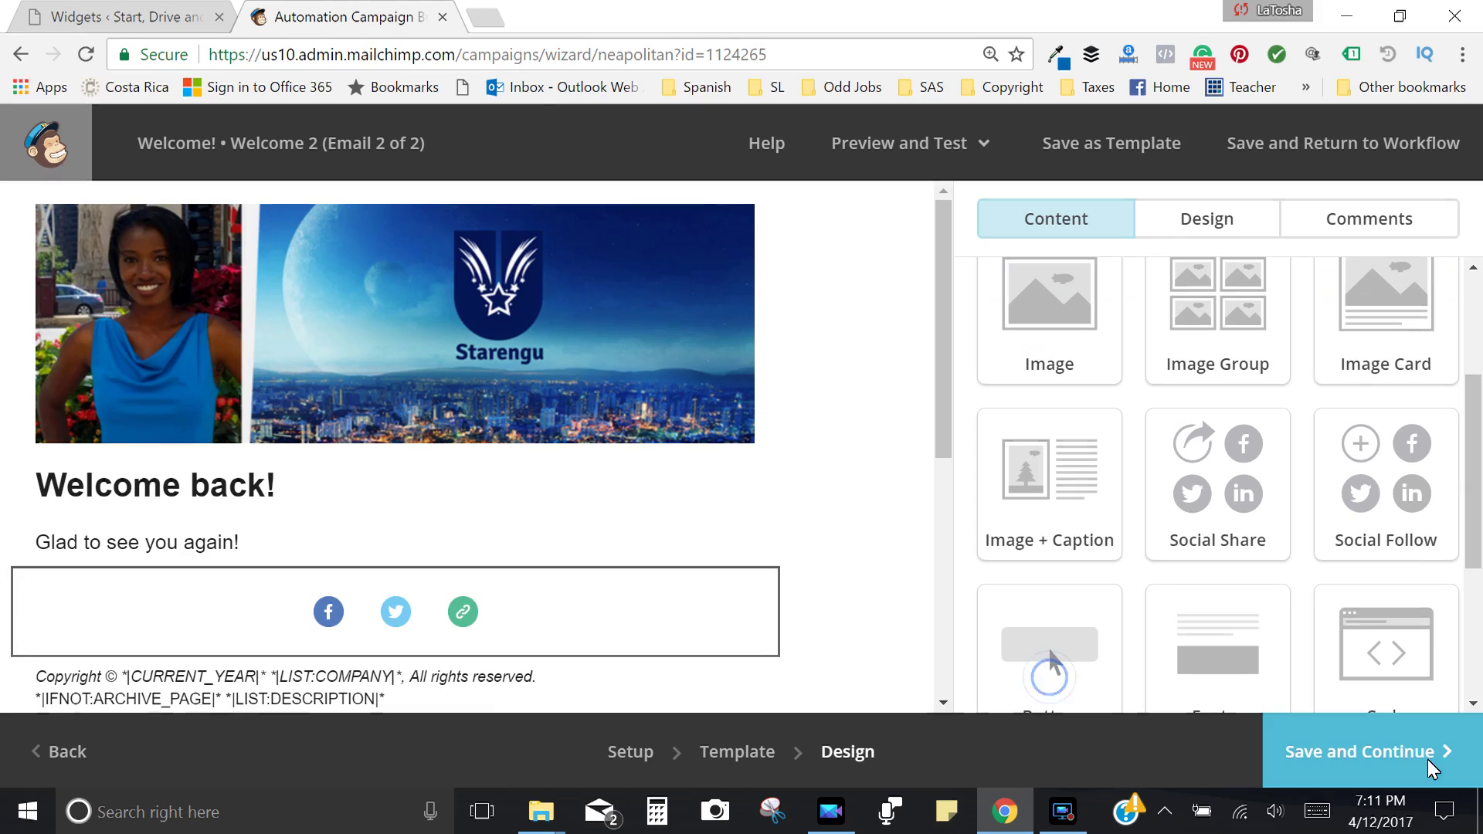
# Save the Welcome 2 design and open its sending schedule from the workflow.
pyautogui.click(1402, 750)
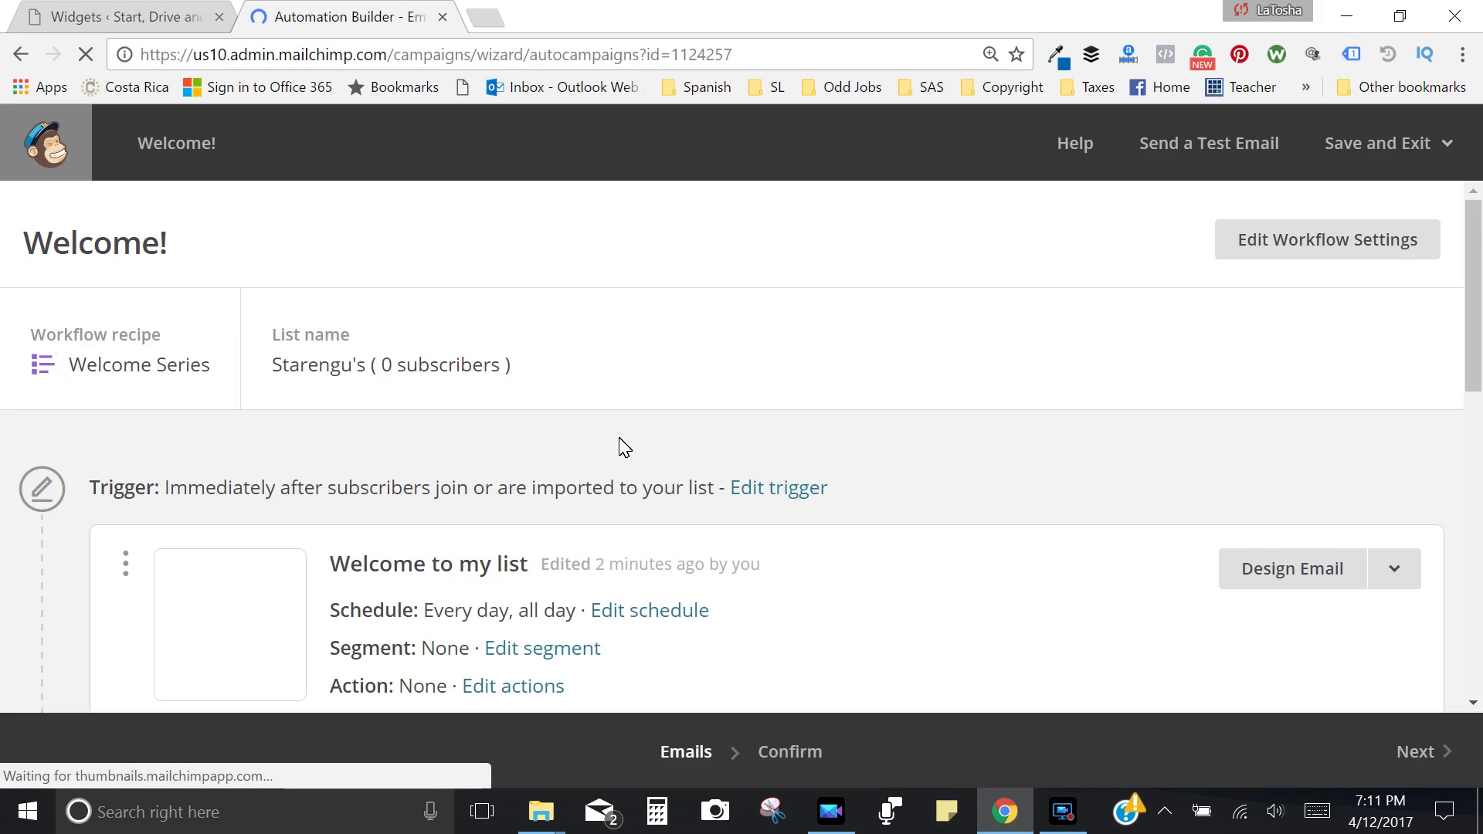
pyautogui.scroll(-1, 624, 475)
pyautogui.scroll(-2, 624, 475)
pyautogui.scroll(-1, 669, 500)
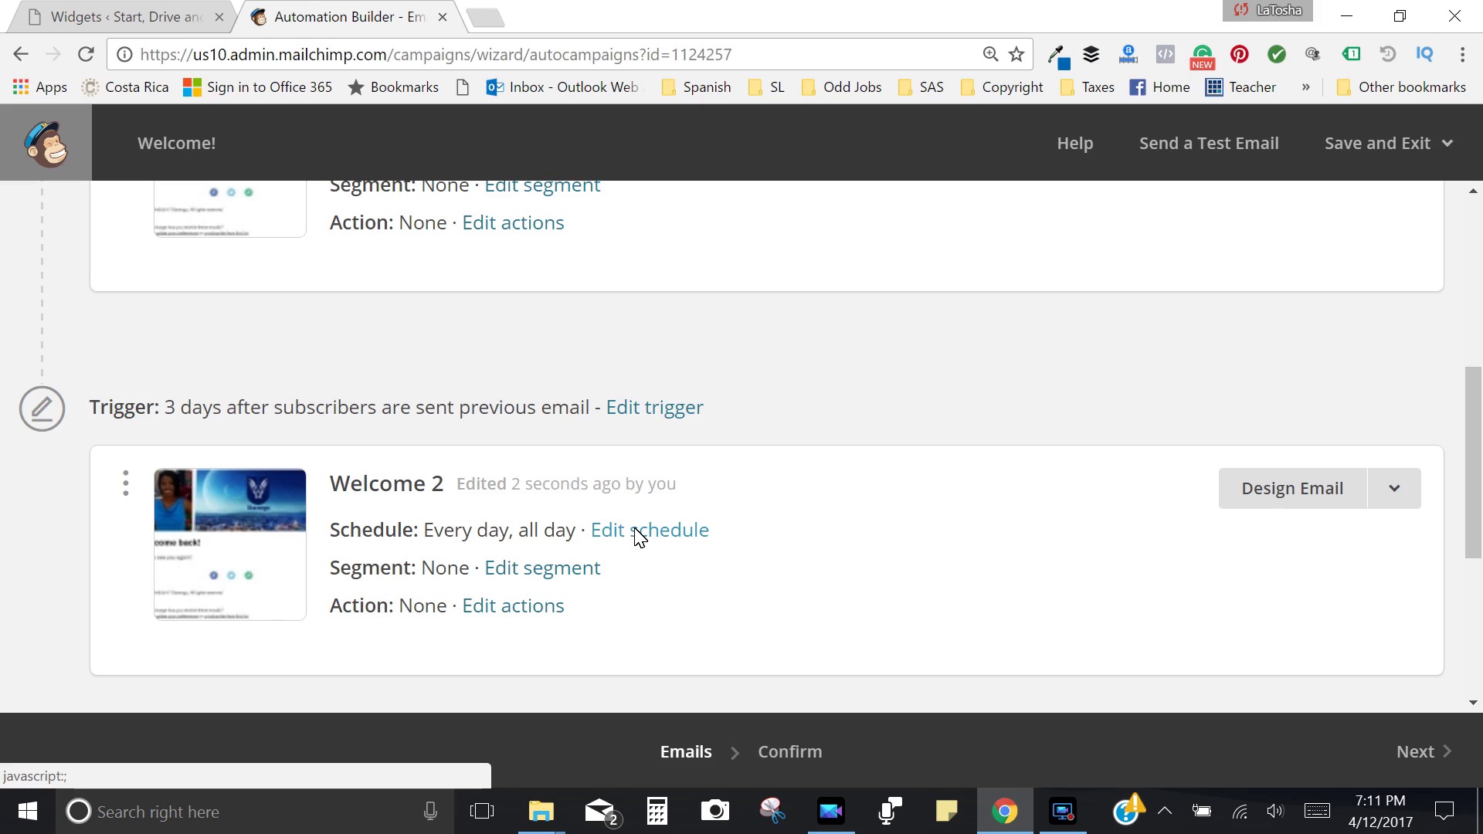
pyautogui.scroll(3, 638, 536)
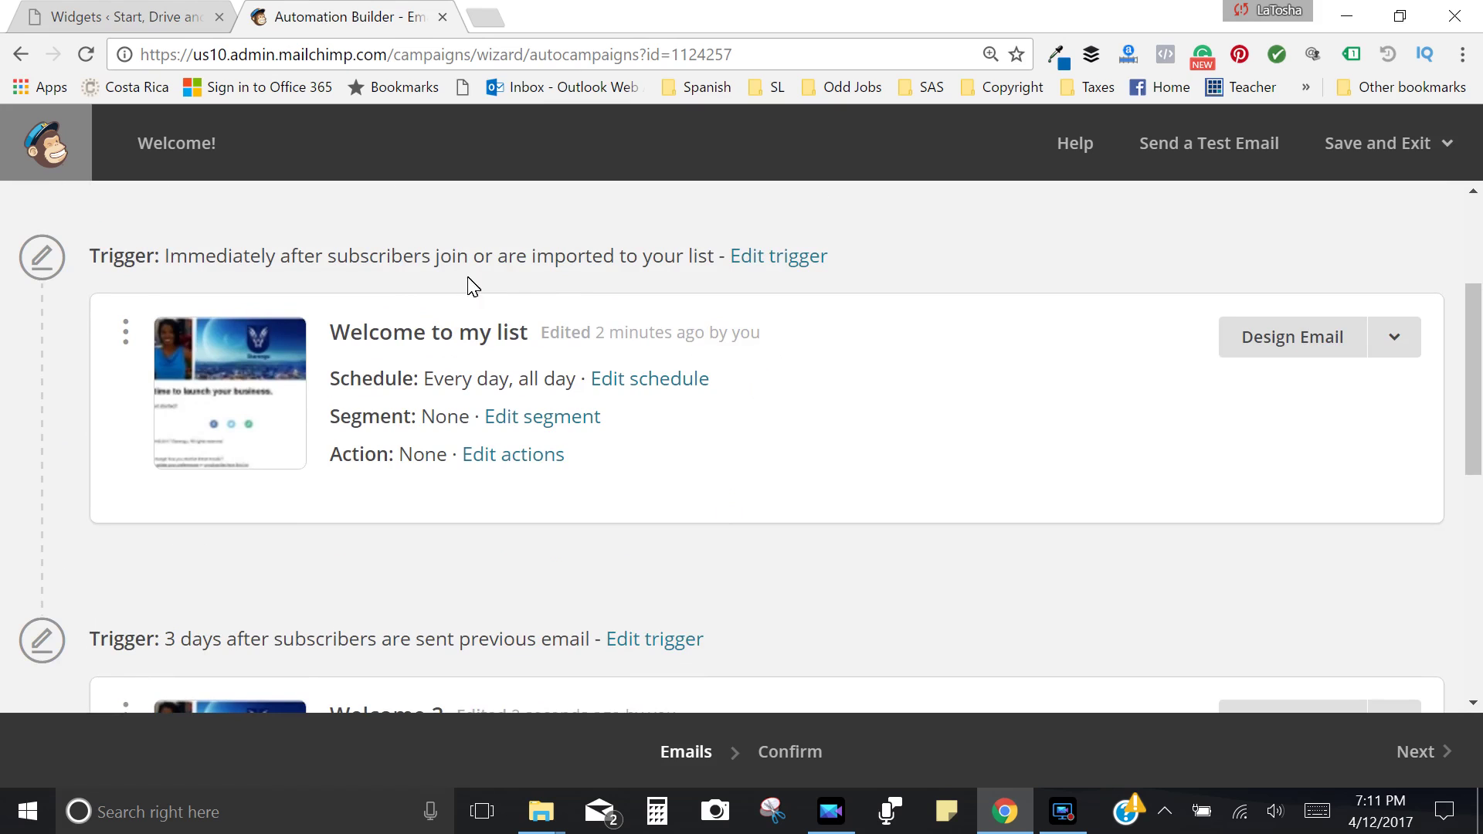
pyautogui.scroll(-2, 618, 584)
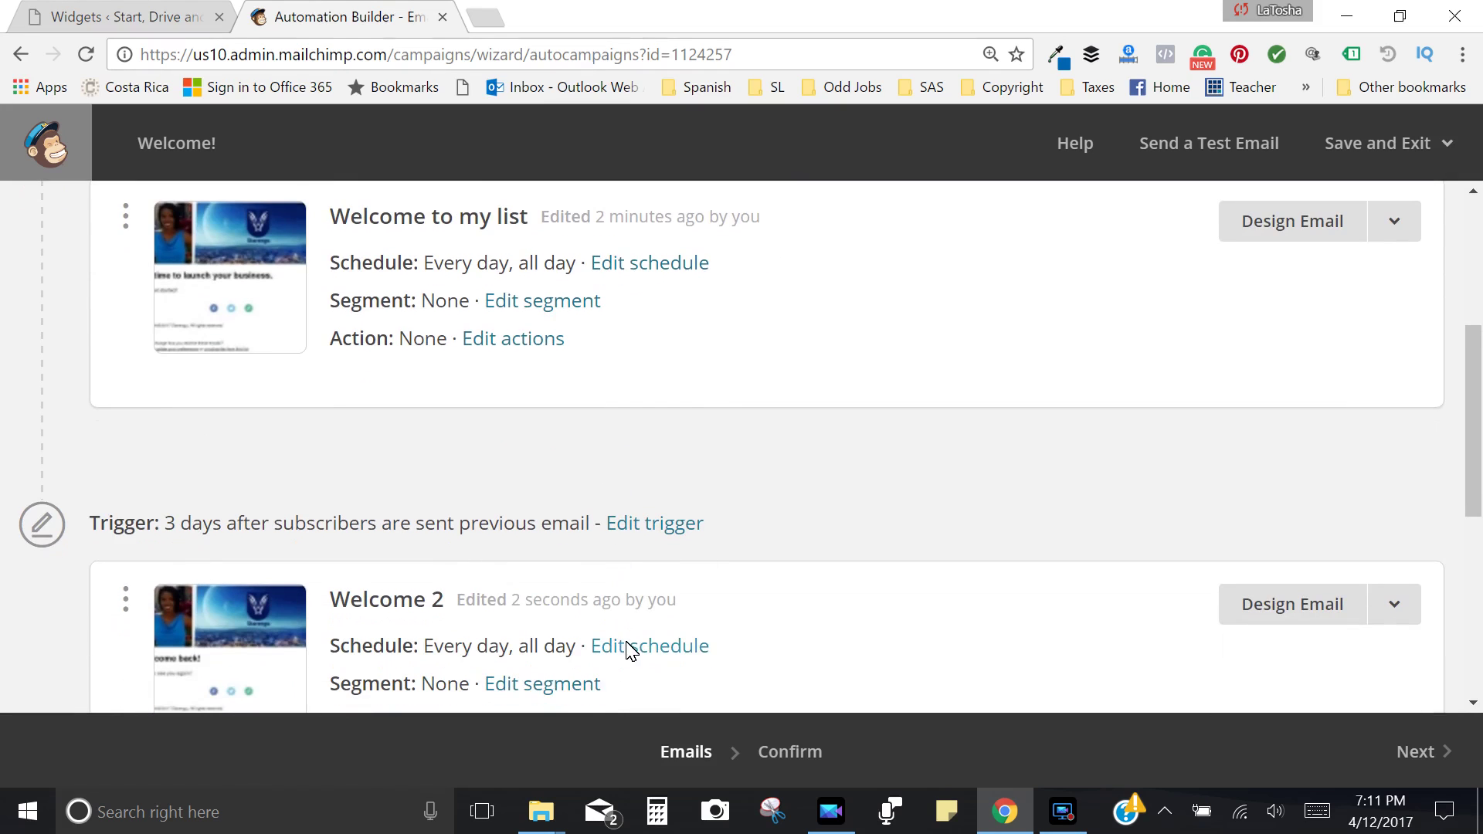
pyautogui.scroll(-2, 629, 651)
pyautogui.click(683, 533)
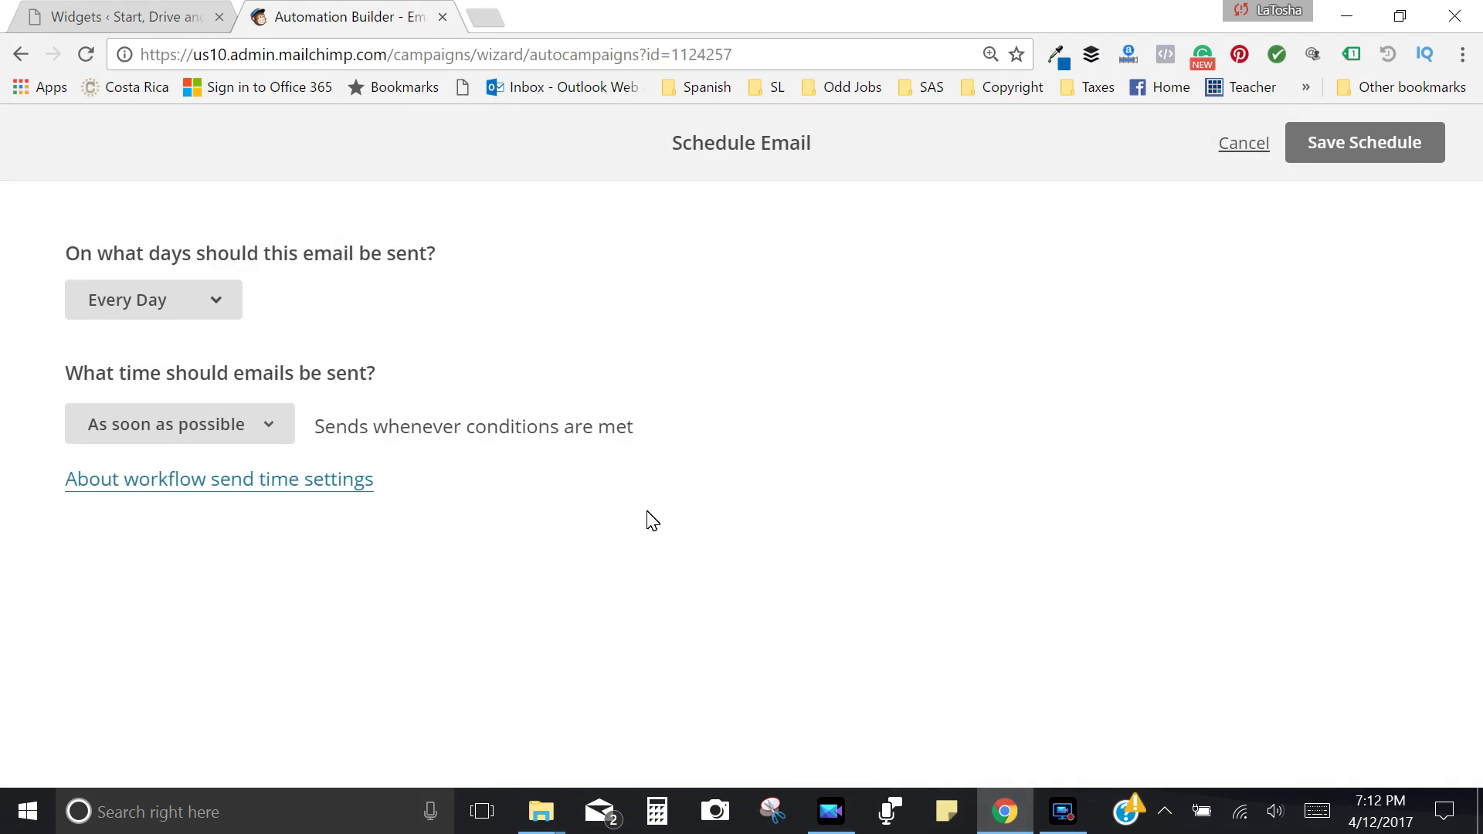
# Keep every day of the week selected as Welcome 2's sending days.
pyautogui.click(197, 313)
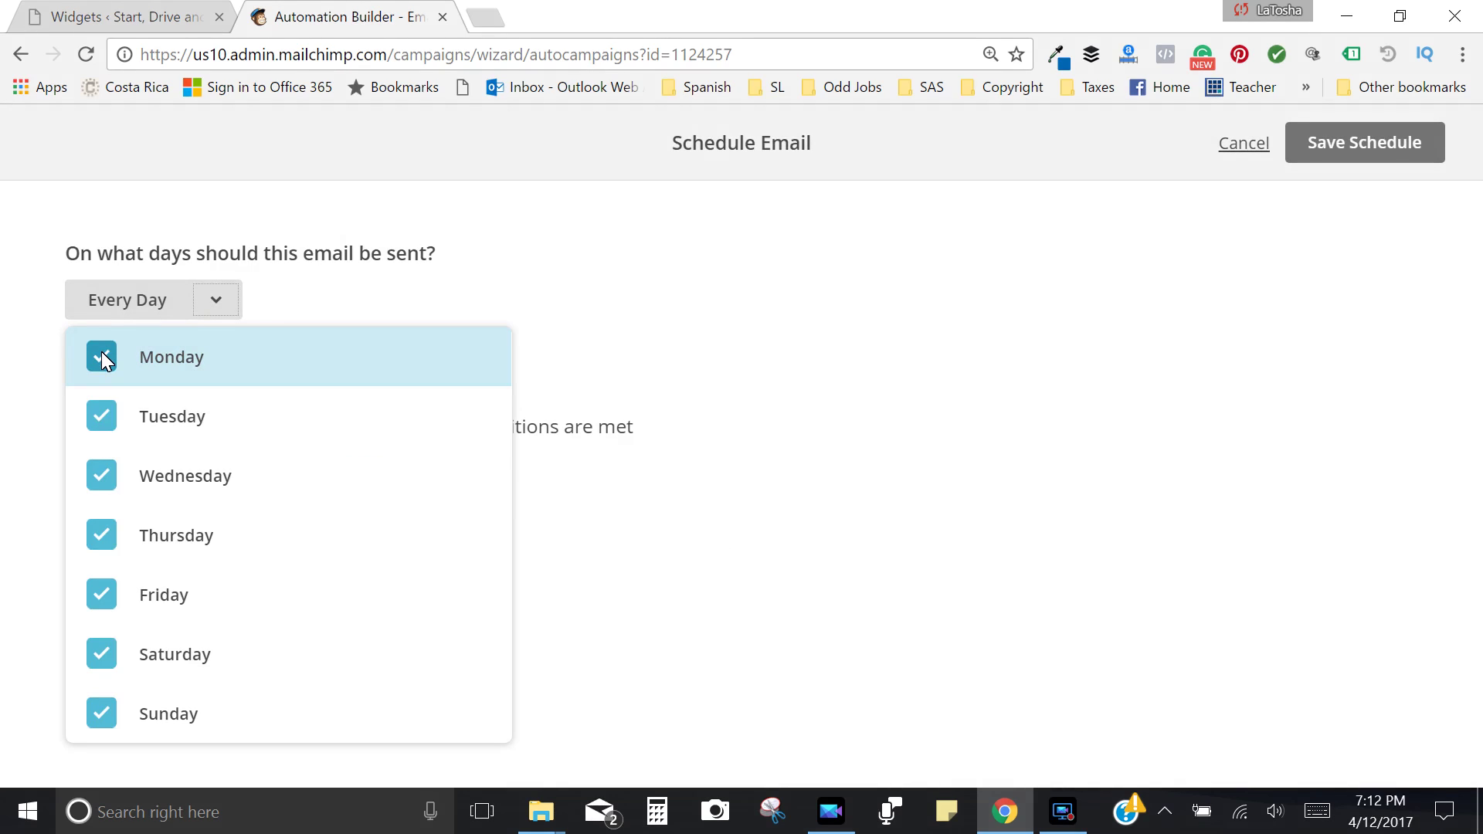
pyautogui.click(104, 417)
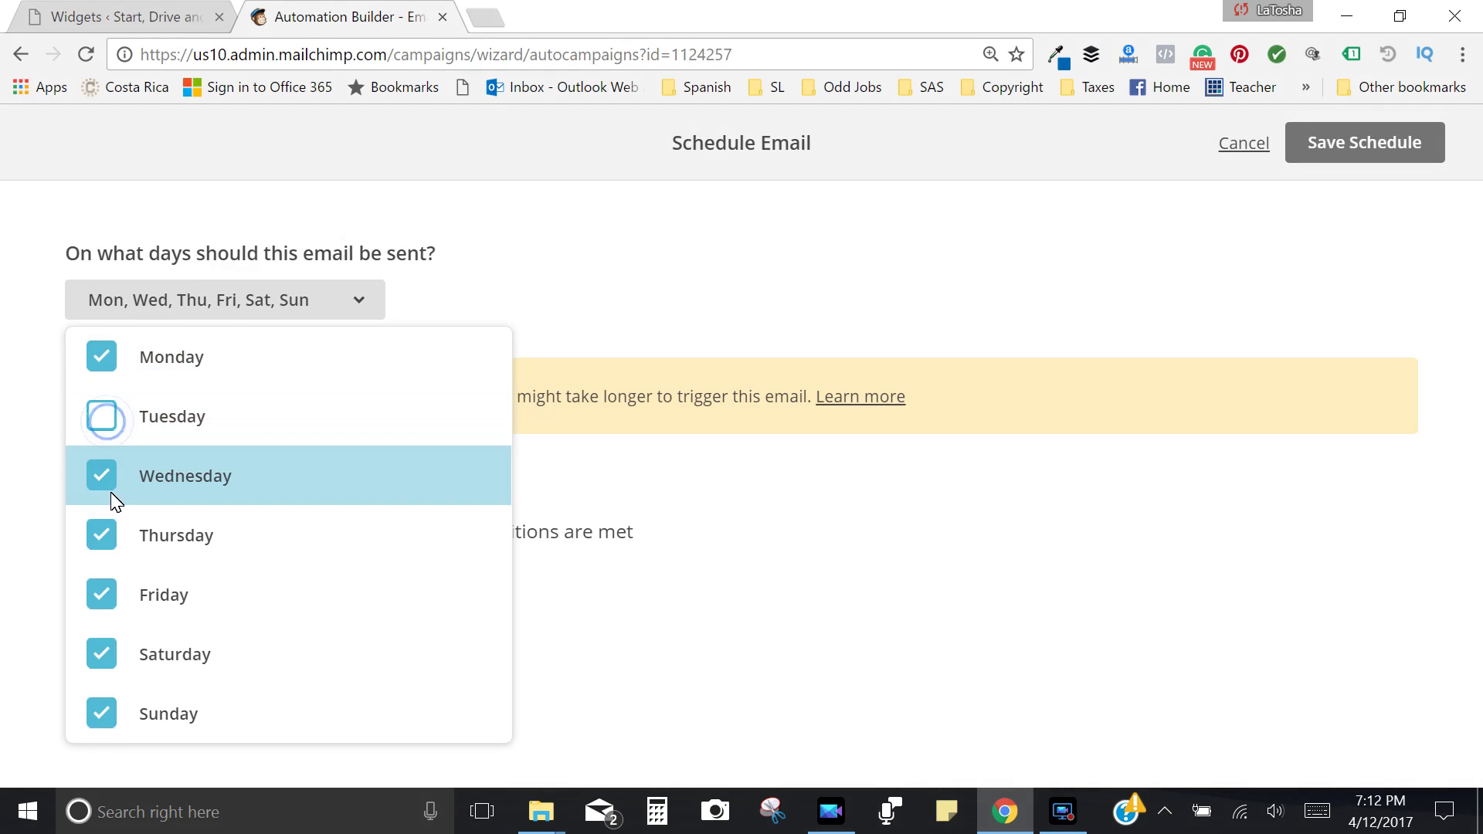
pyautogui.click(103, 362)
pyautogui.click(103, 361)
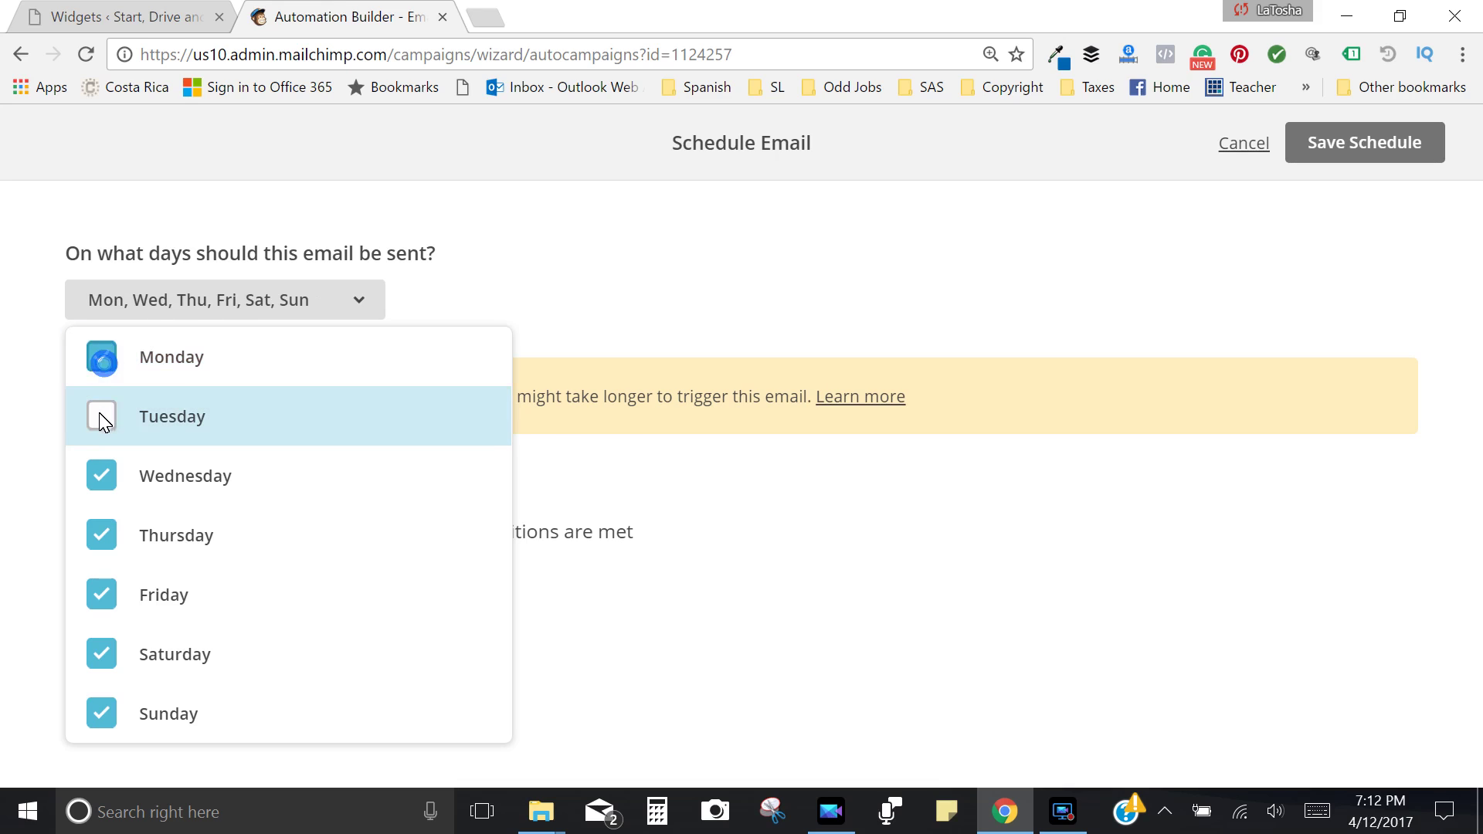
pyautogui.click(102, 420)
pyautogui.click(642, 305)
# Set Welcome 2 to send at 11:00 AM and save the schedule.
pyautogui.click(243, 425)
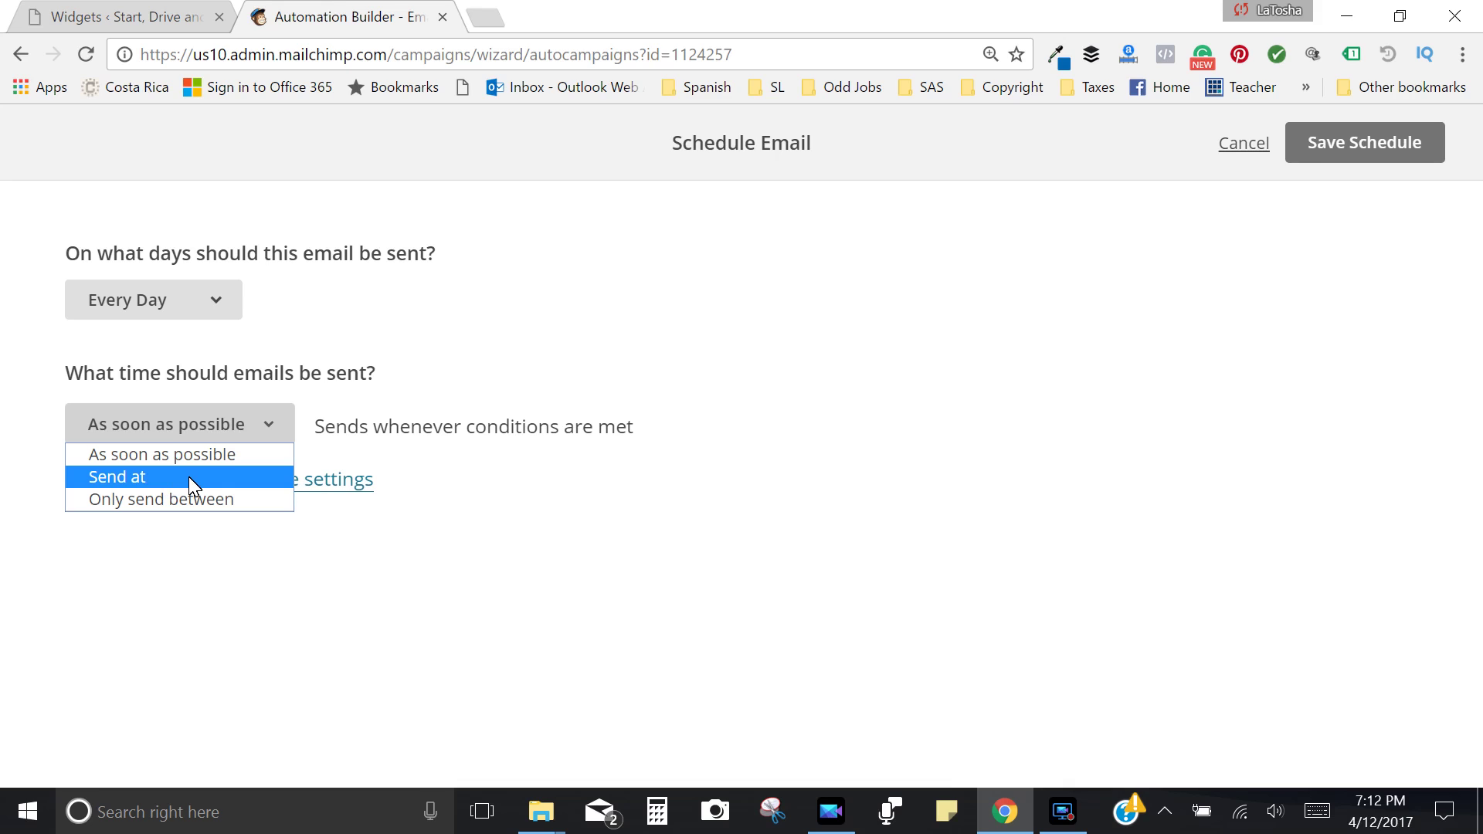
pyautogui.click(265, 478)
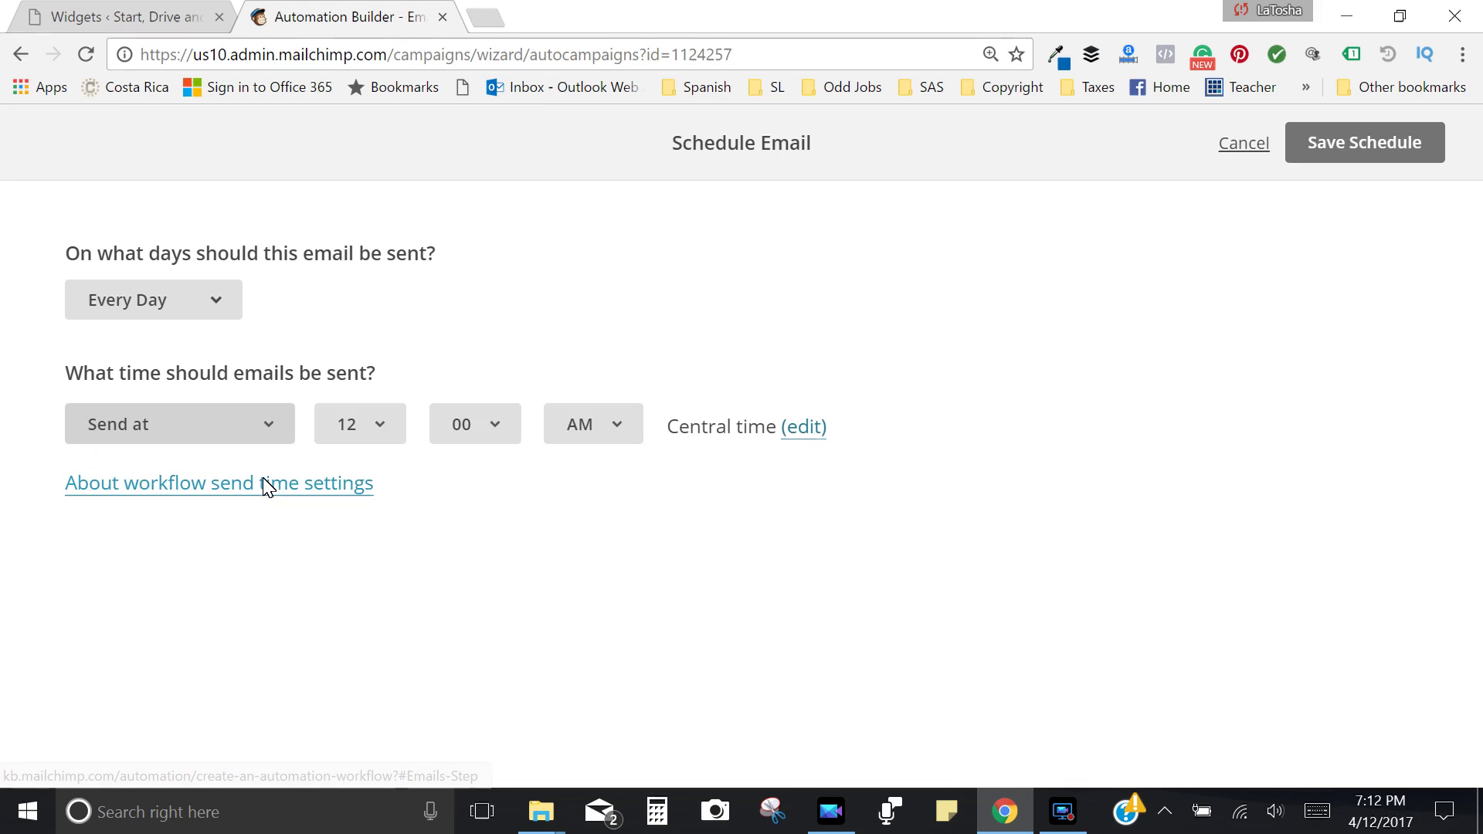
pyautogui.click(371, 430)
pyautogui.click(393, 687)
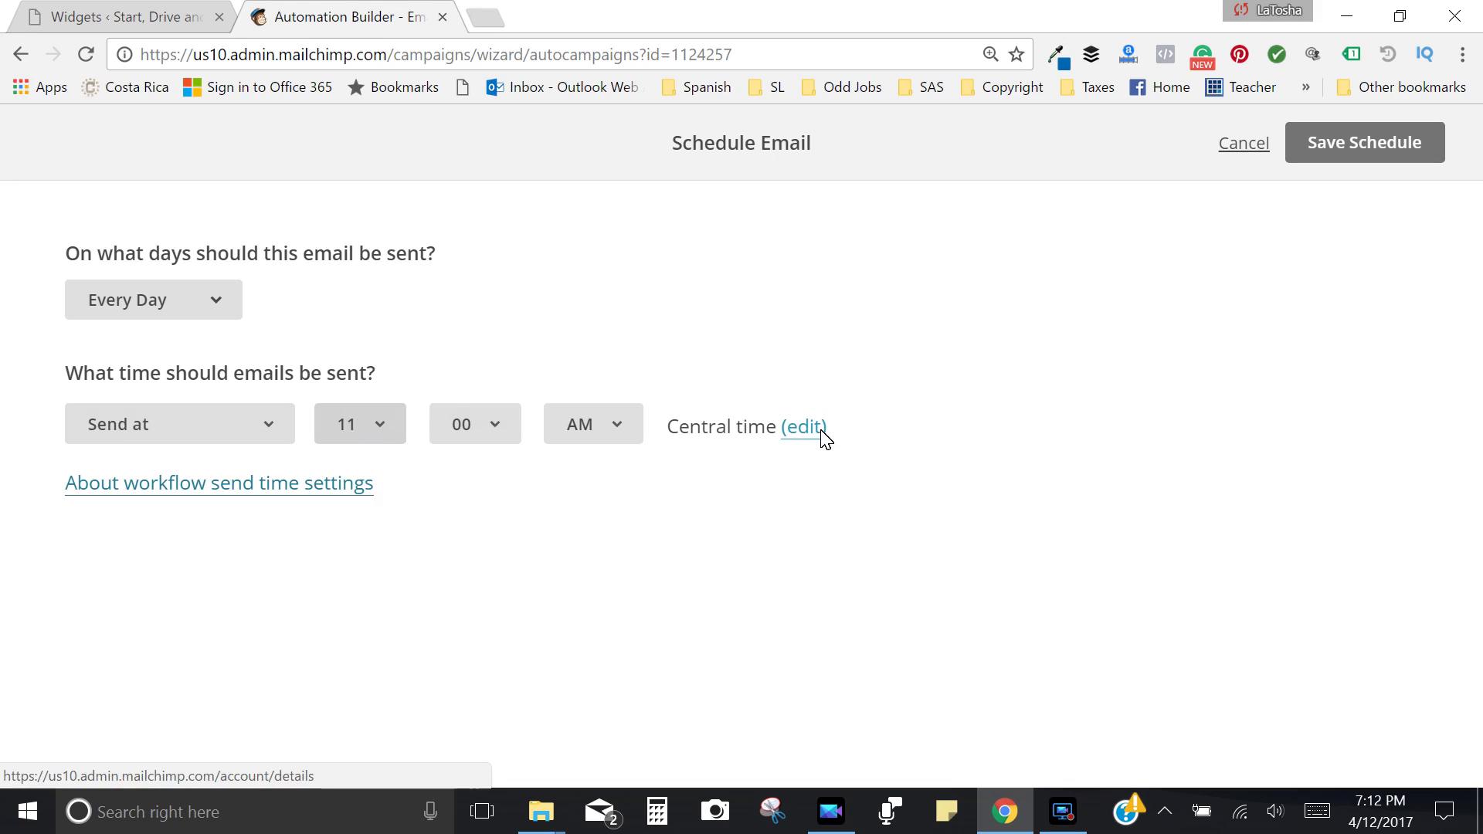
pyautogui.click(1342, 136)
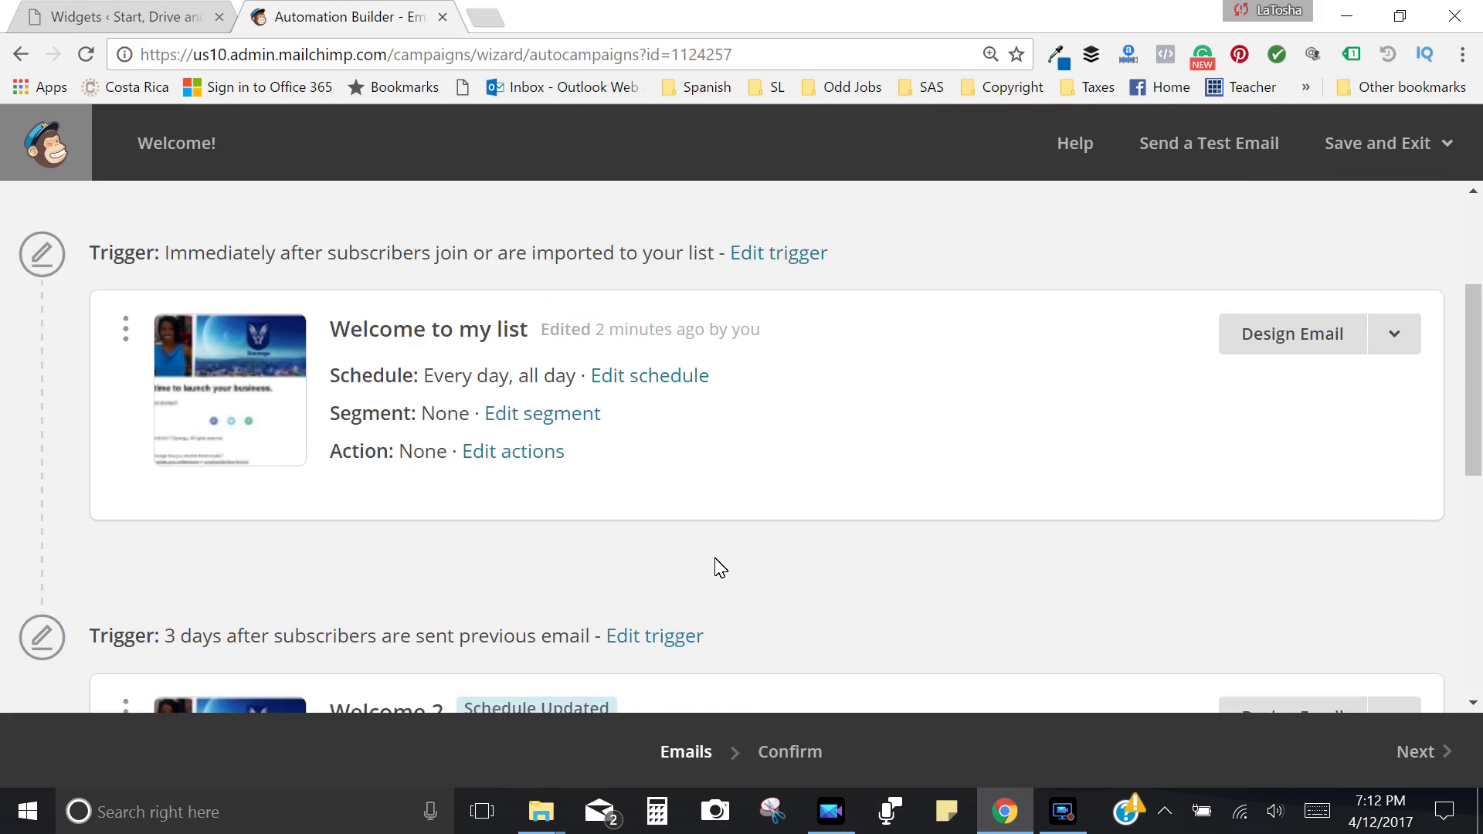
# Check Welcome 2's every-day 11:00am schedule in the workflow and proceed to Confirm.
pyautogui.scroll(-5, 716, 567)
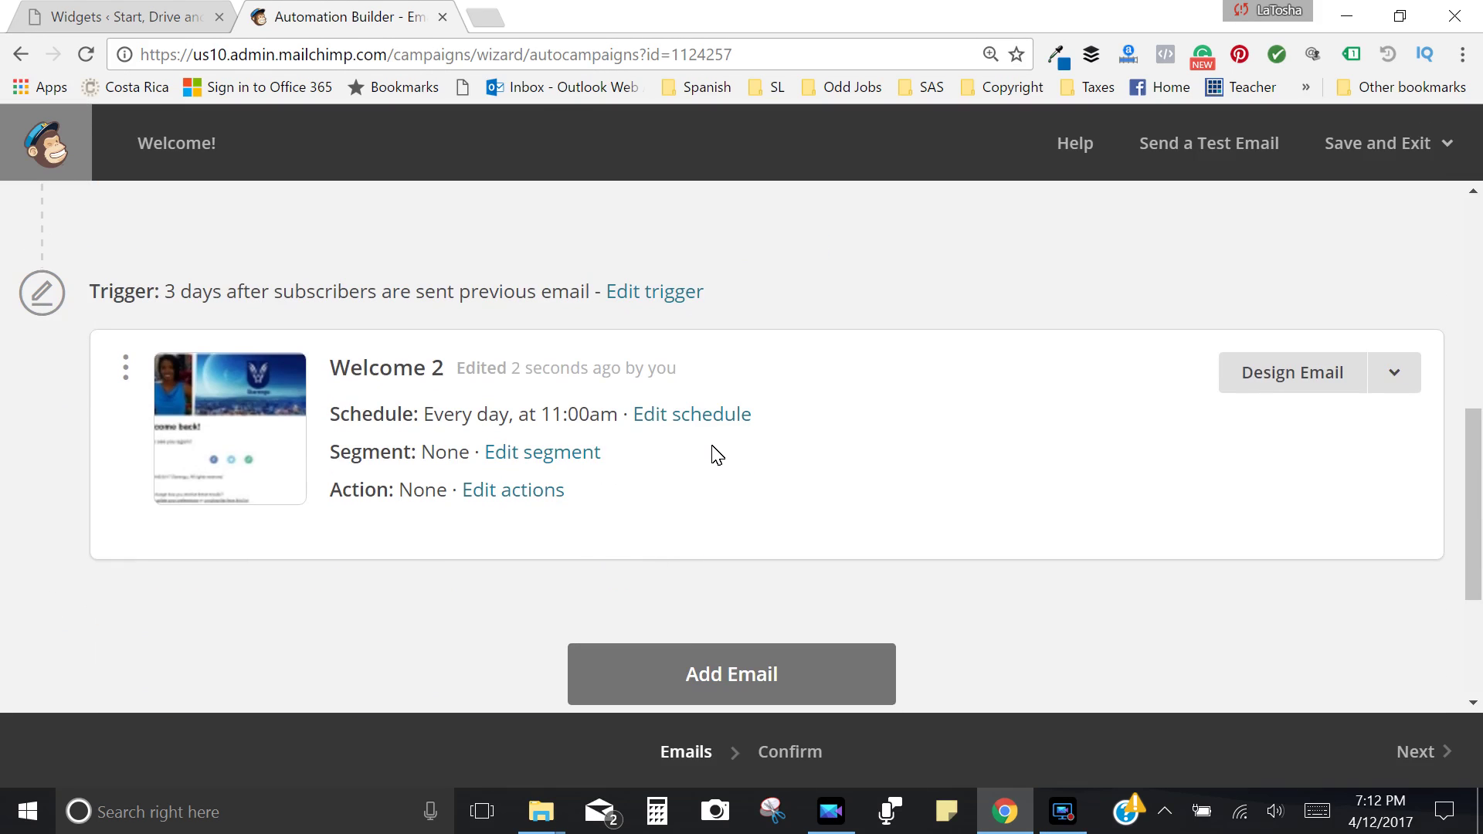
pyautogui.scroll(6, 889, 510)
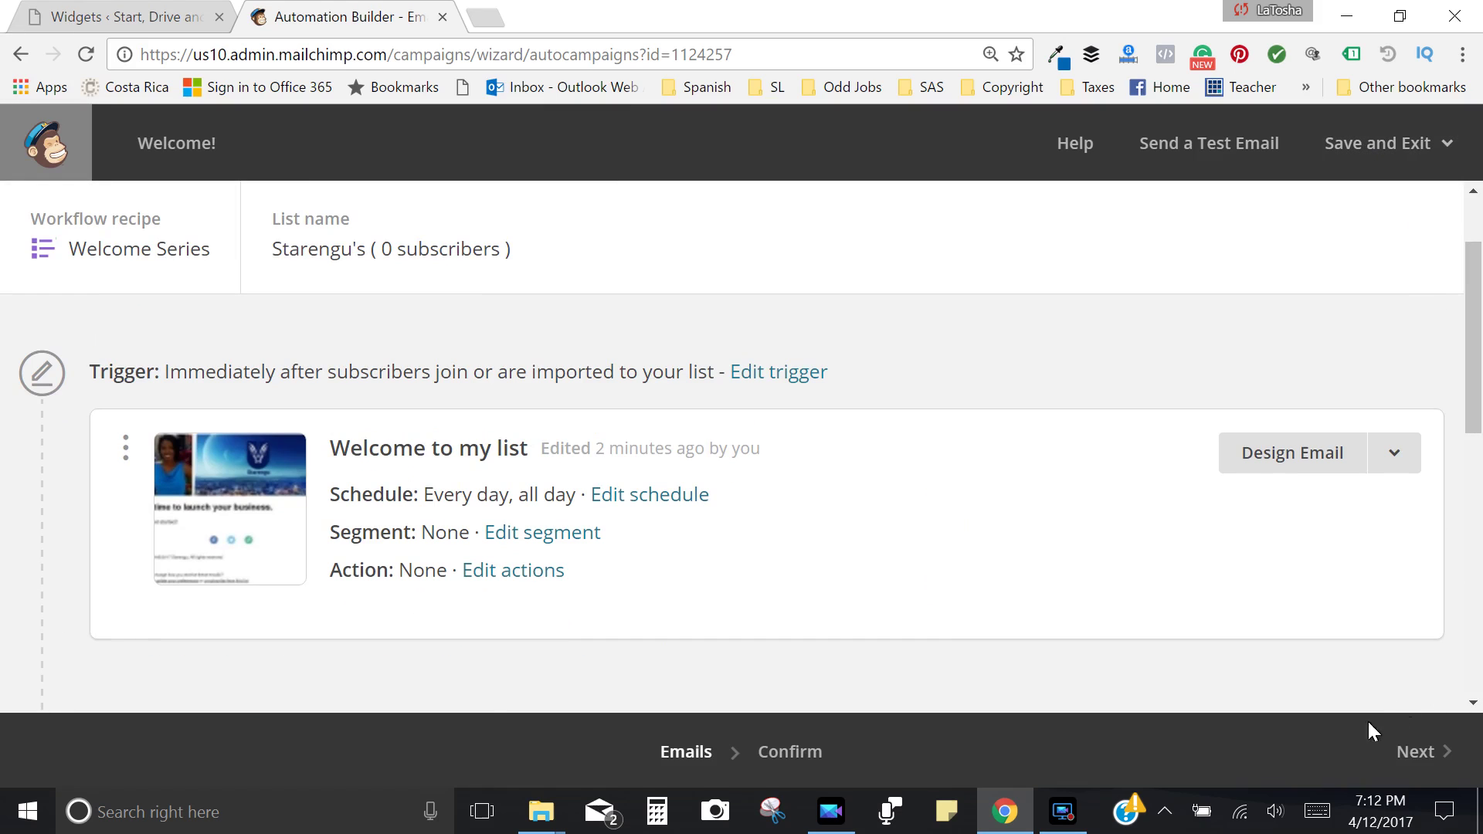
pyautogui.click(788, 752)
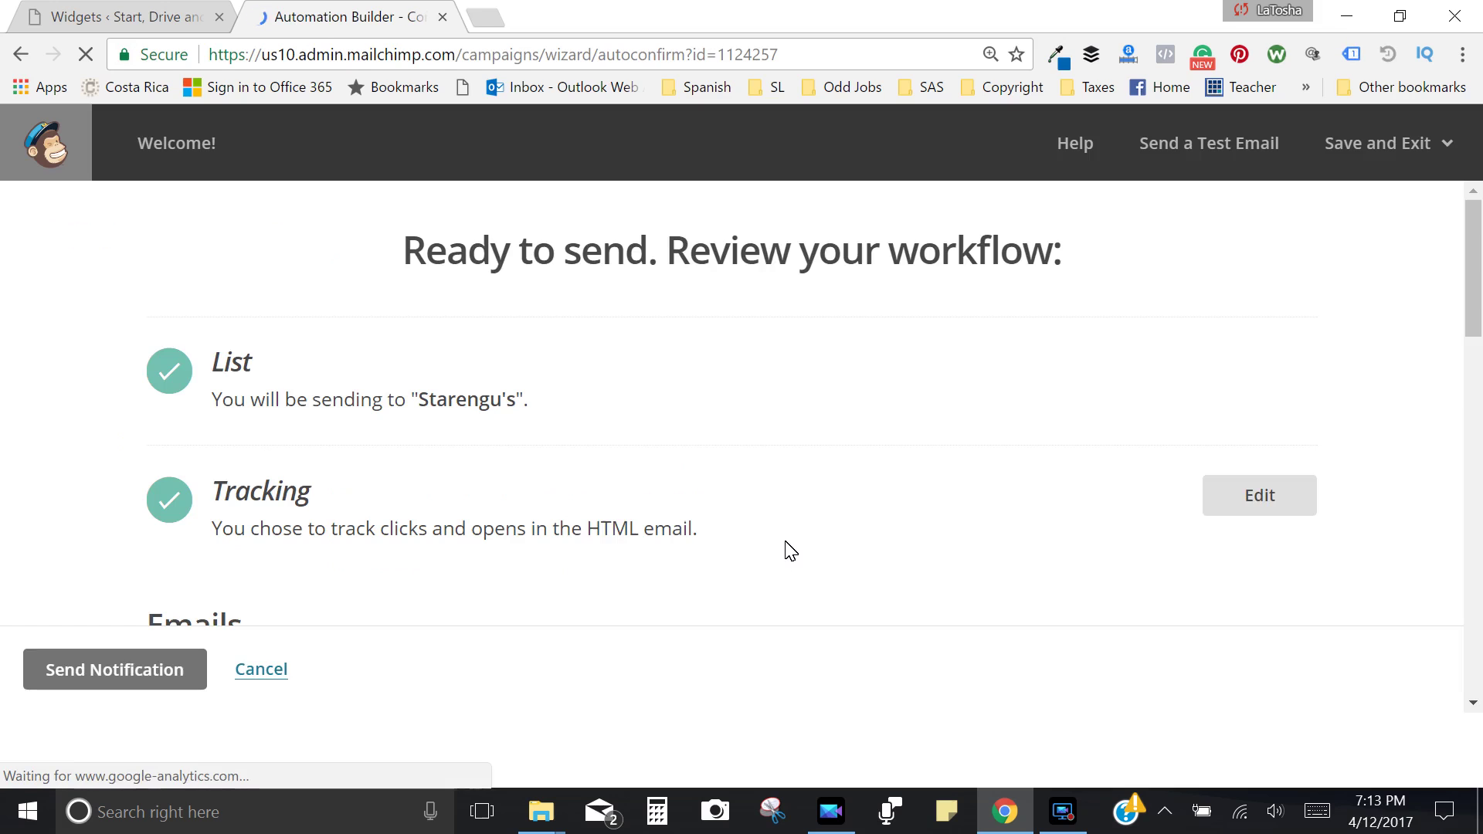
# Review the List, Tracking and Emails summary, then choose Start Workflow.
pyautogui.scroll(-3, 788, 551)
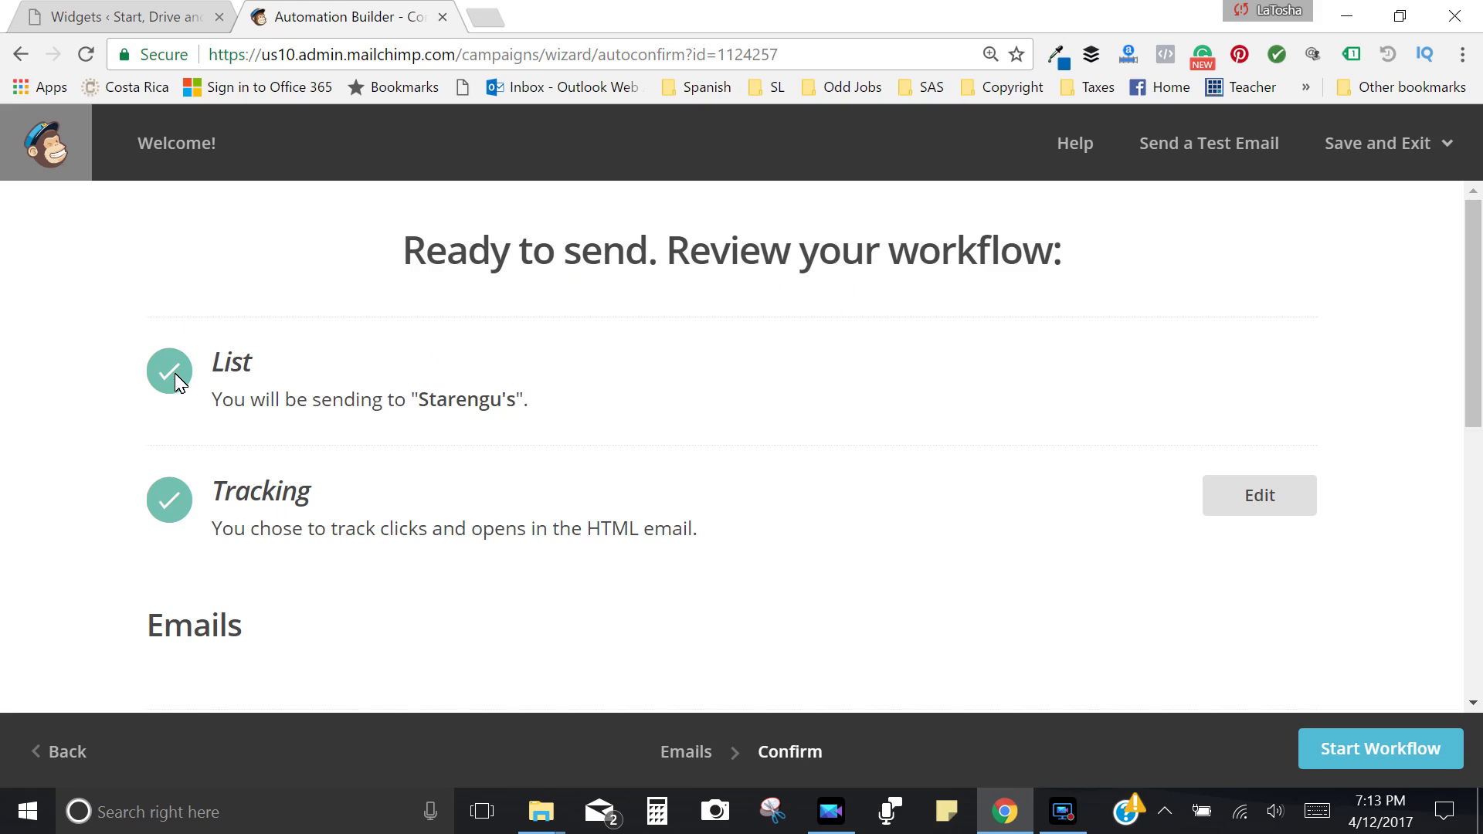
pyautogui.scroll(-3, 193, 506)
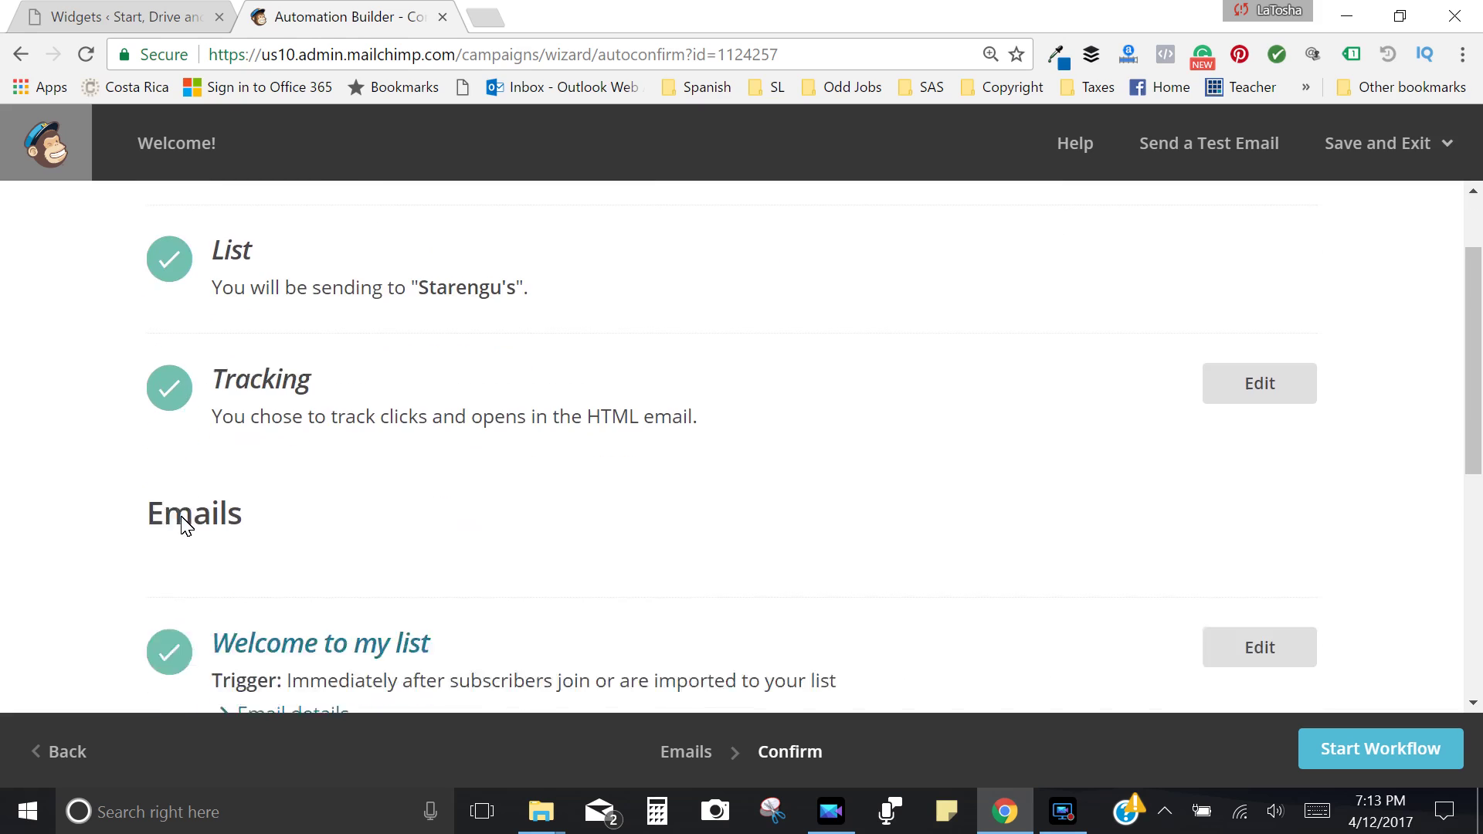
pyautogui.scroll(-3, 185, 529)
pyautogui.tripleClick(175, 309)
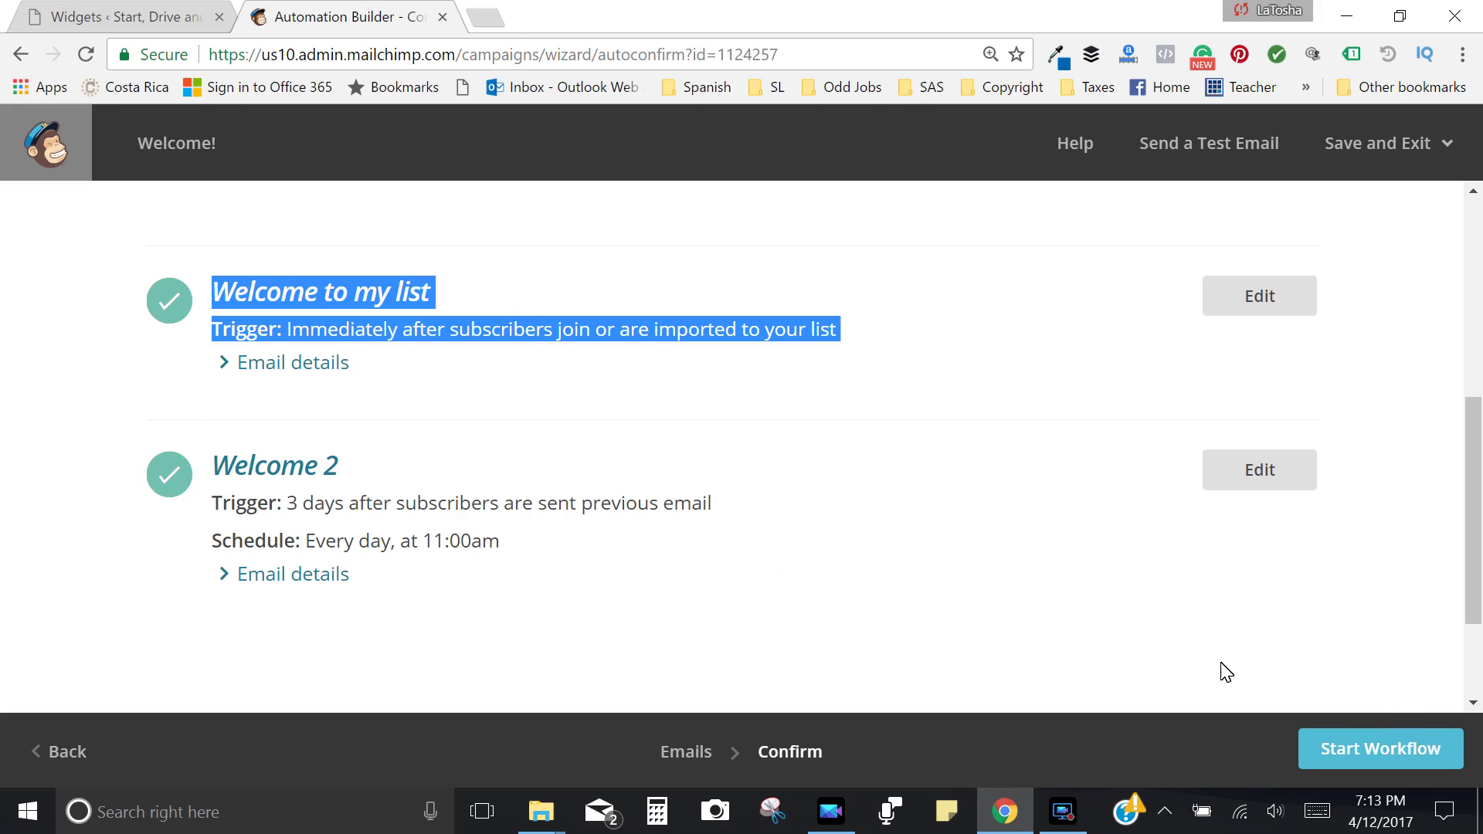
pyautogui.click(1393, 744)
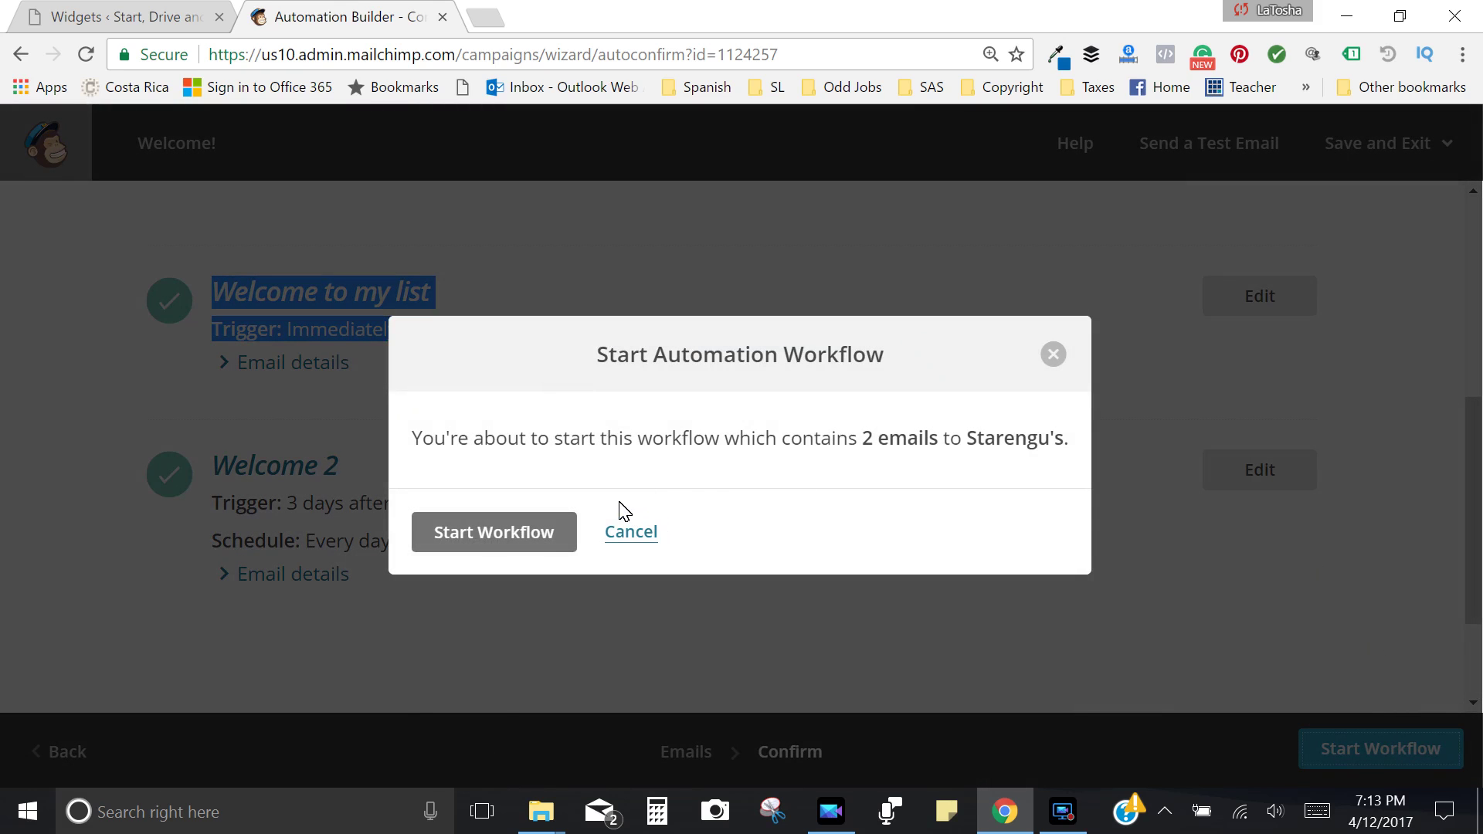
# Confirm starting the Welcome! workflow with its 2 emails.
pyautogui.click(498, 541)
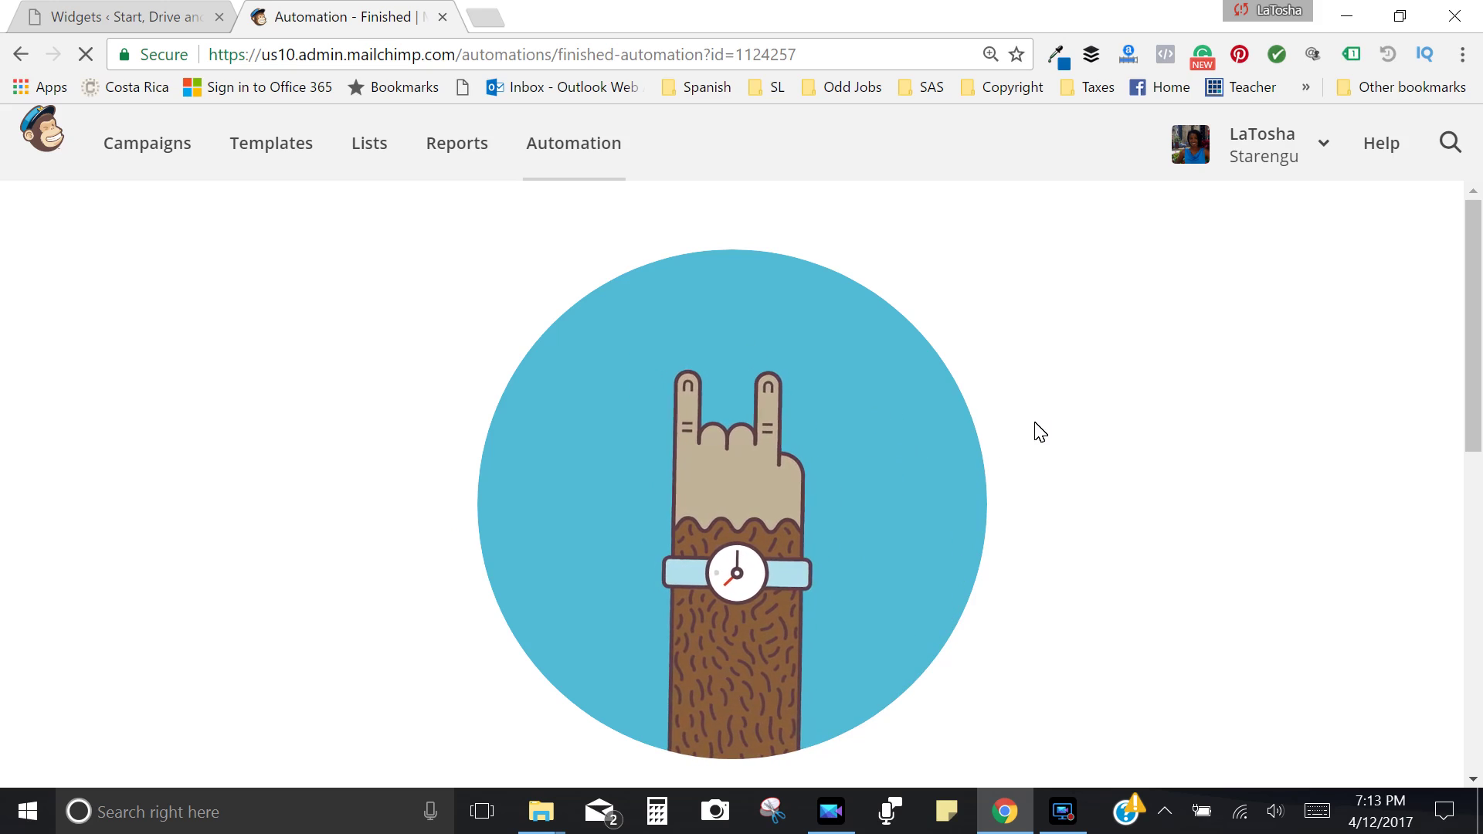
pyautogui.scroll(-5, 950, 566)
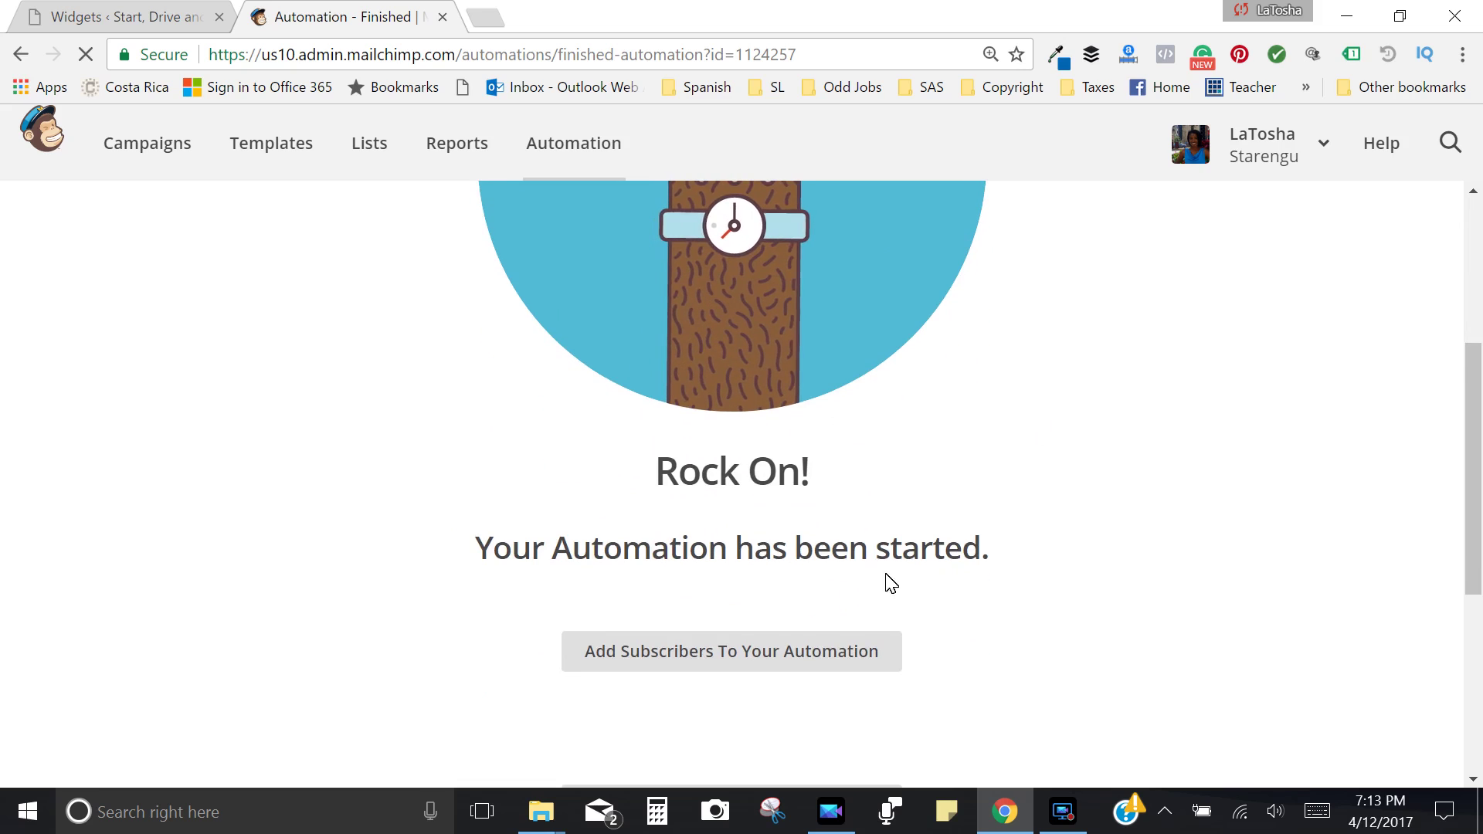
pyautogui.click(772, 656)
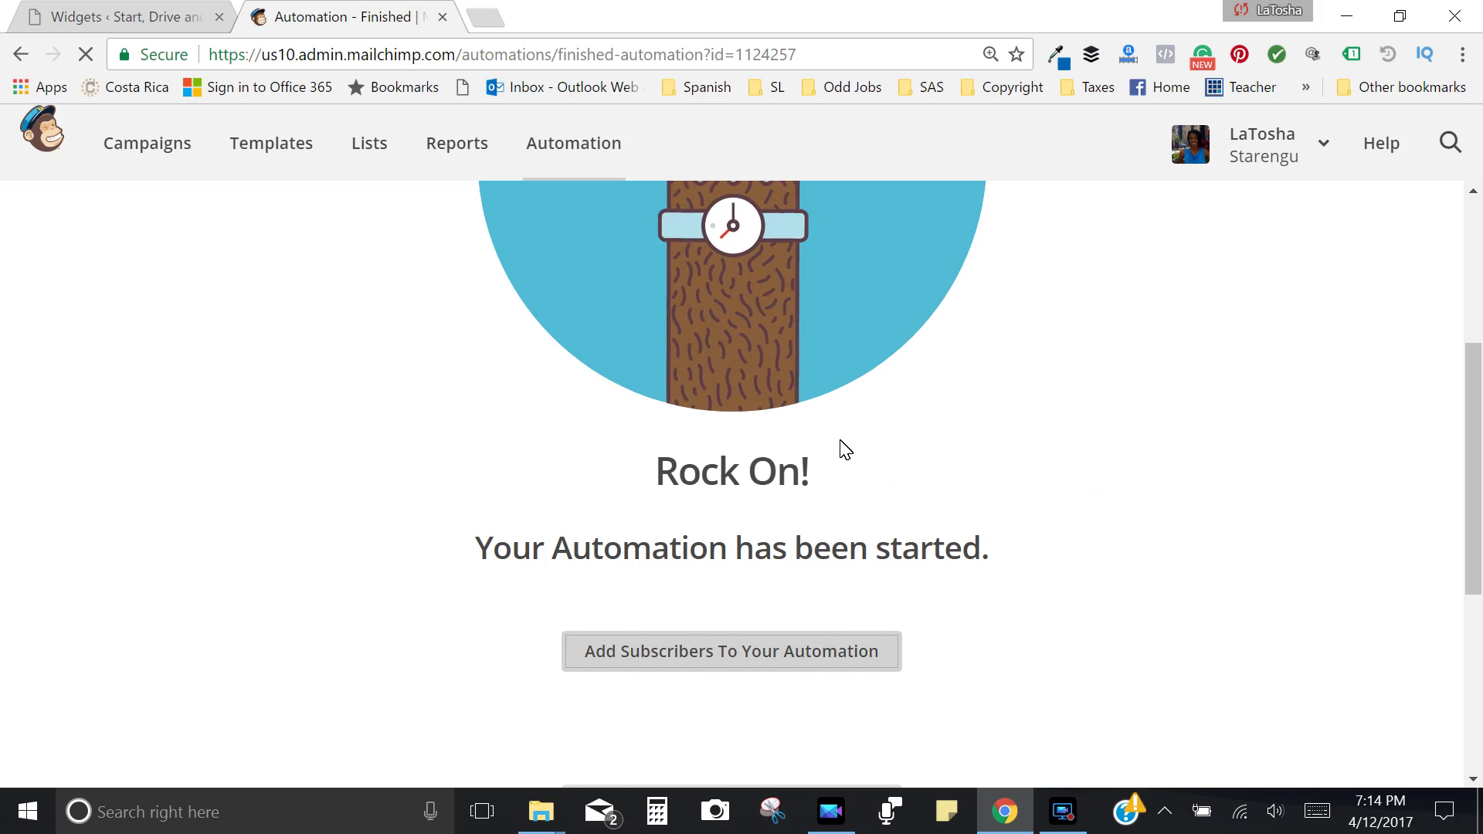
pyautogui.scroll(3, 803, 490)
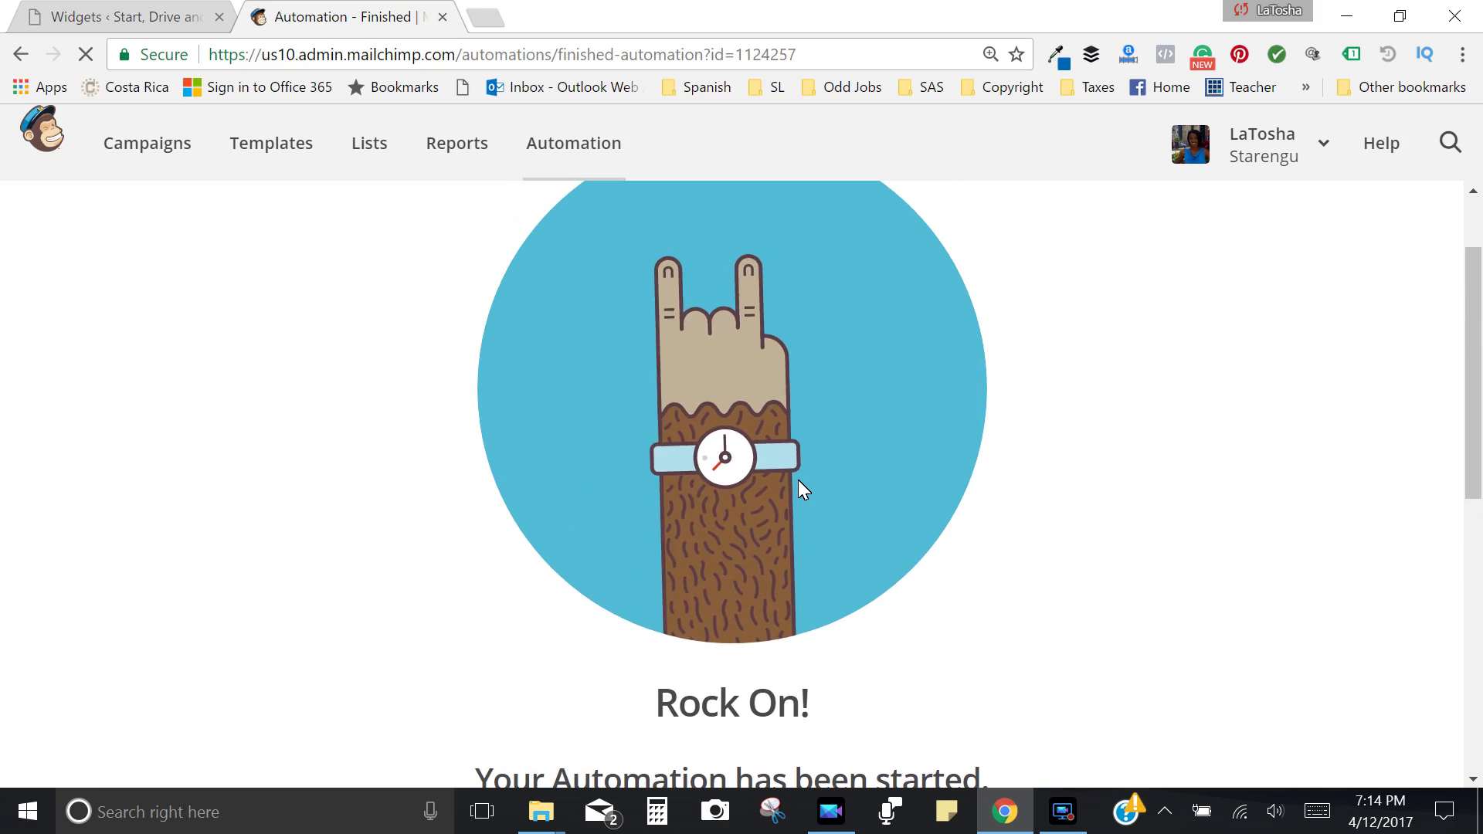
pyautogui.scroll(2, 799, 480)
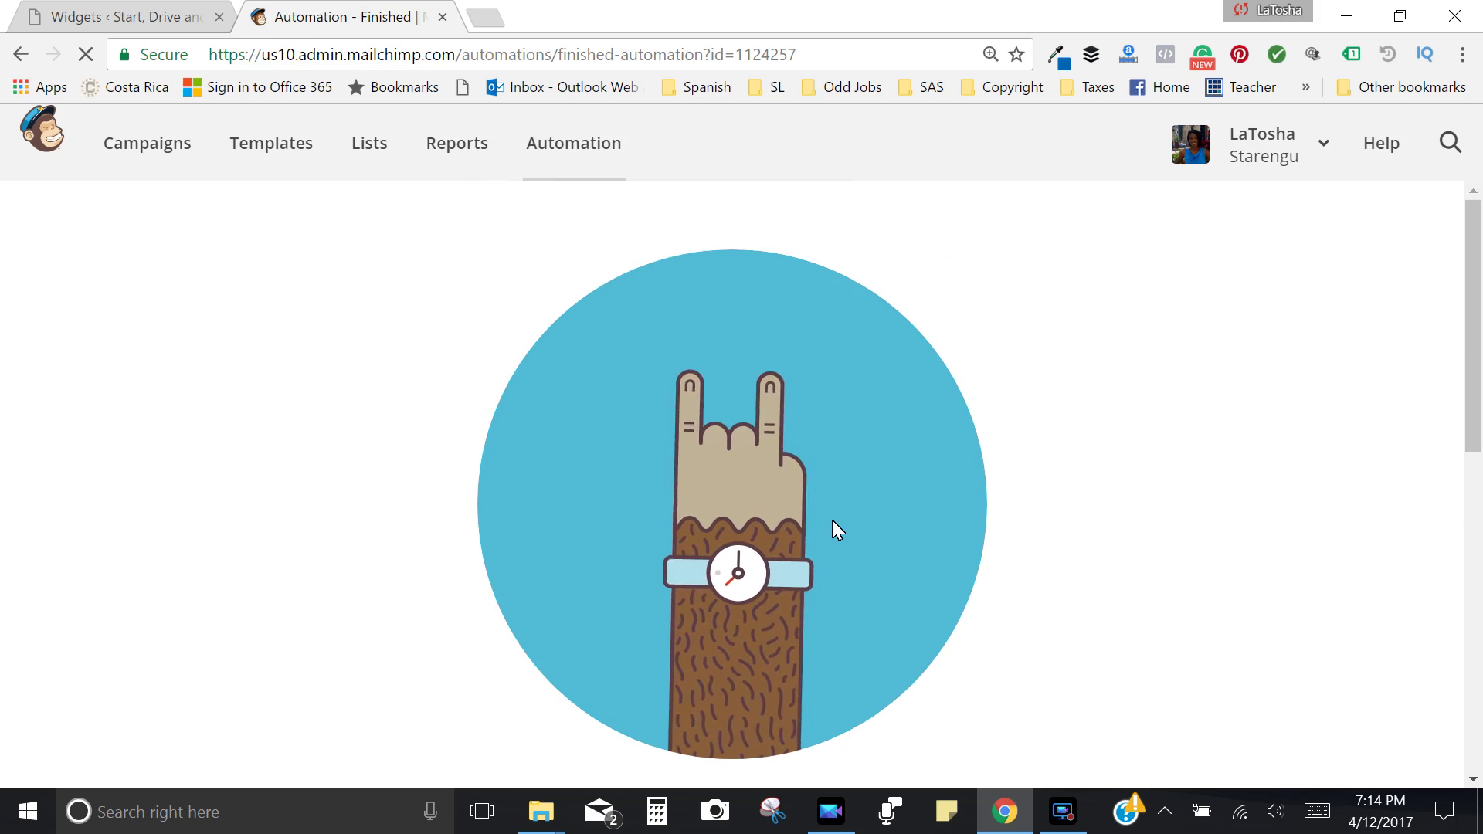